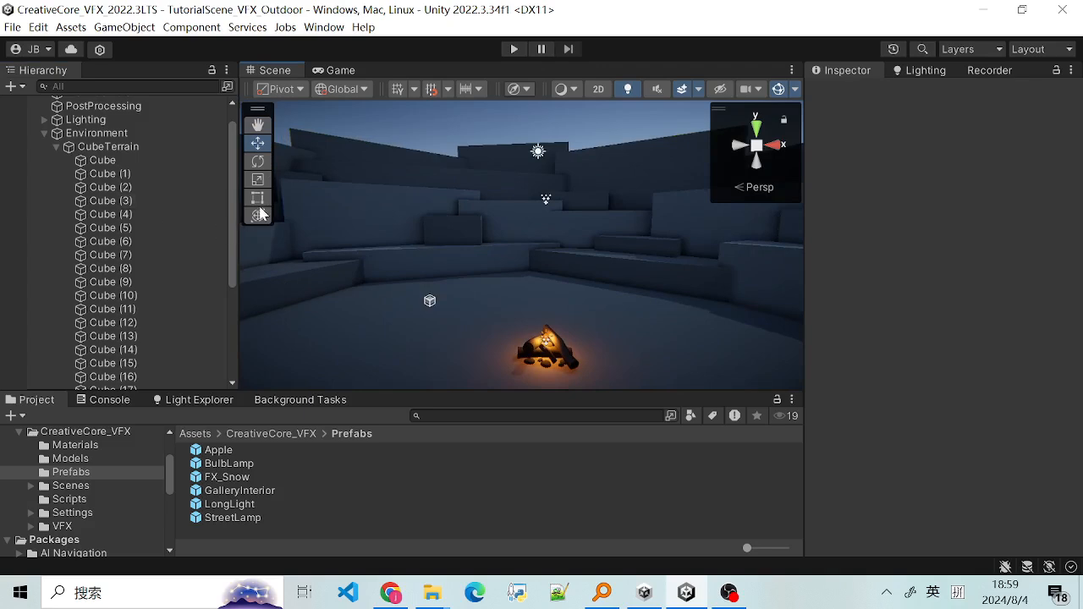
Examine the outdoor scene around the campfire and the objects listed in its hierarchy.
drag(234, 195, 235, 169)
scroll(405, 261, up, 1)
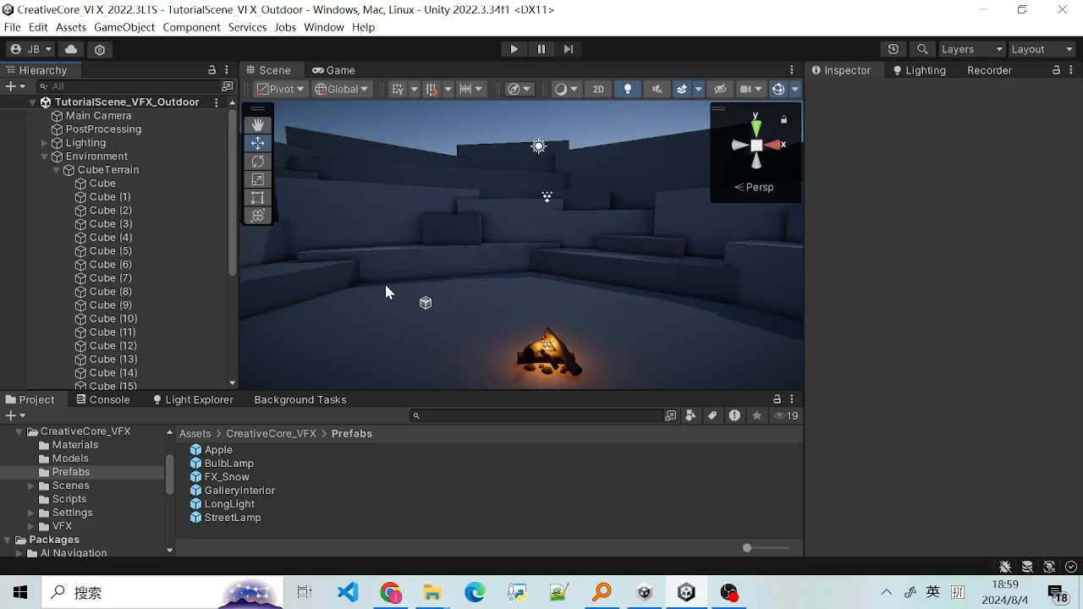
middle_drag(386, 286, 439, 296)
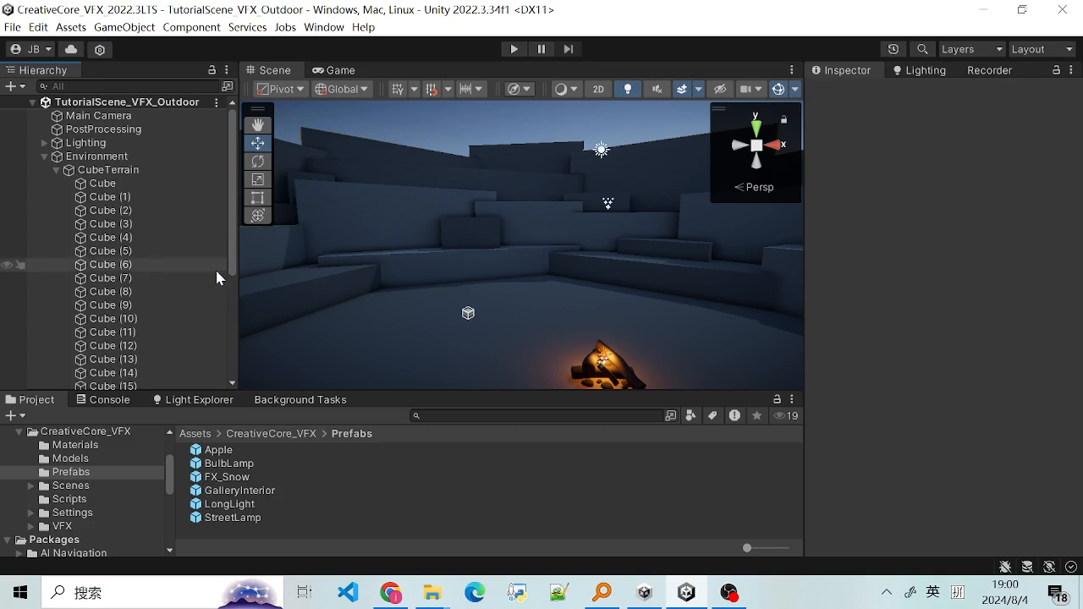
drag(233, 191, 214, 337)
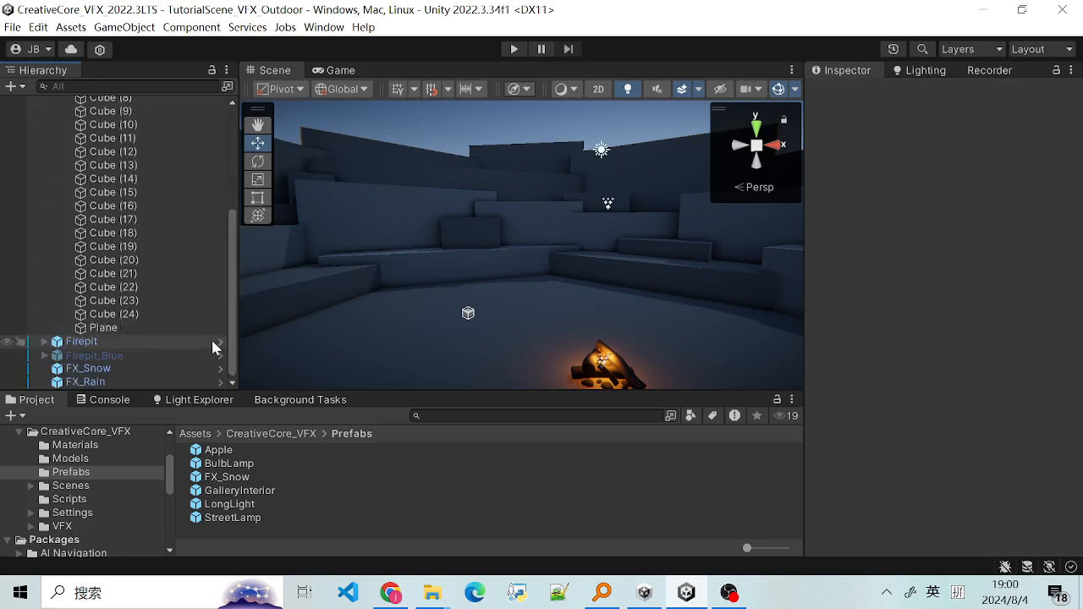
scroll(365, 249, up, 4)
scroll(373, 259, down, 1)
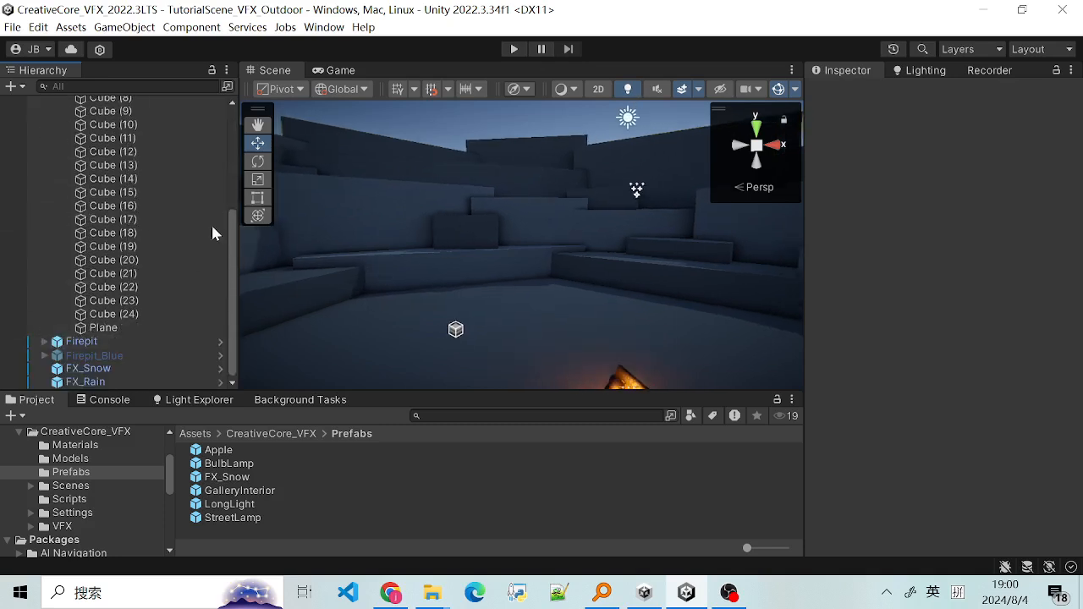
scroll(235, 303, up, 10)
scroll(464, 307, down, 5)
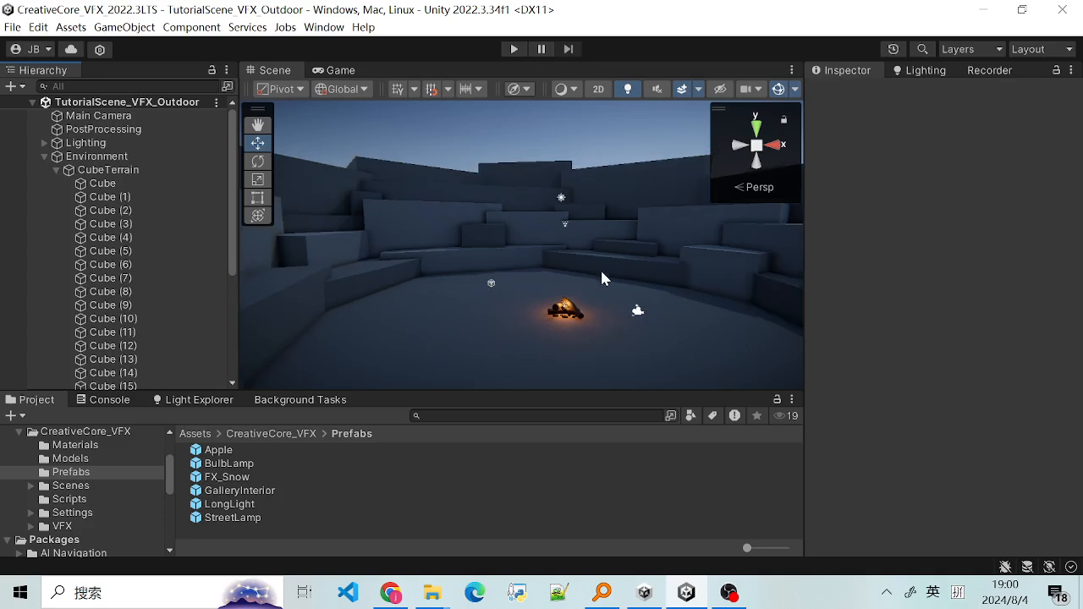
alt+drag(665, 297, 551, 273)
alt+drag(601, 304, 525, 343)
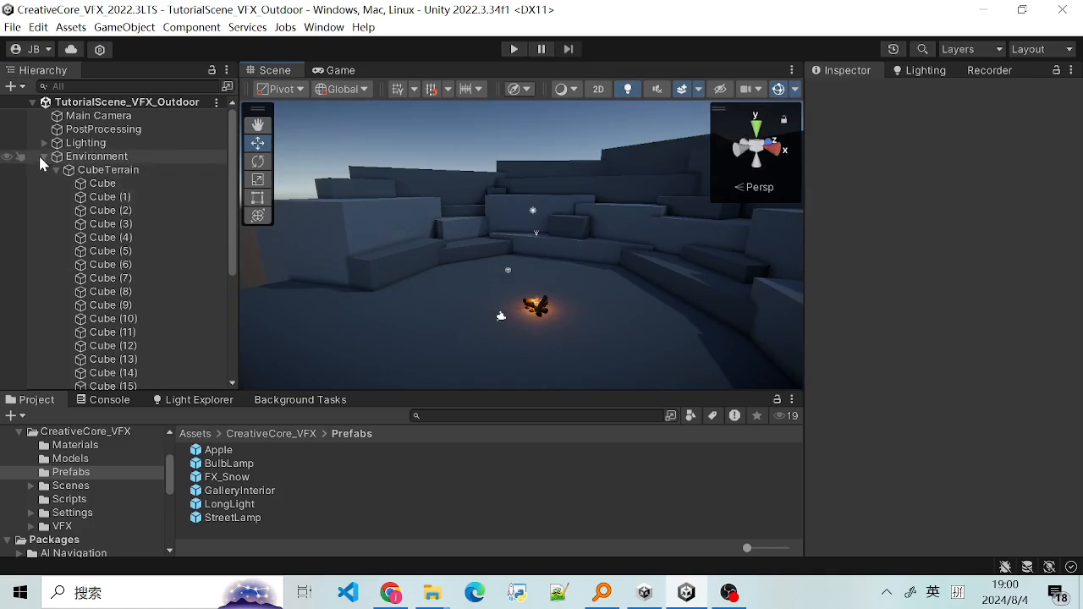
Collapse the Environment group in the hierarchy and inspect the Firepit from several angles in the scene.
click(44, 156)
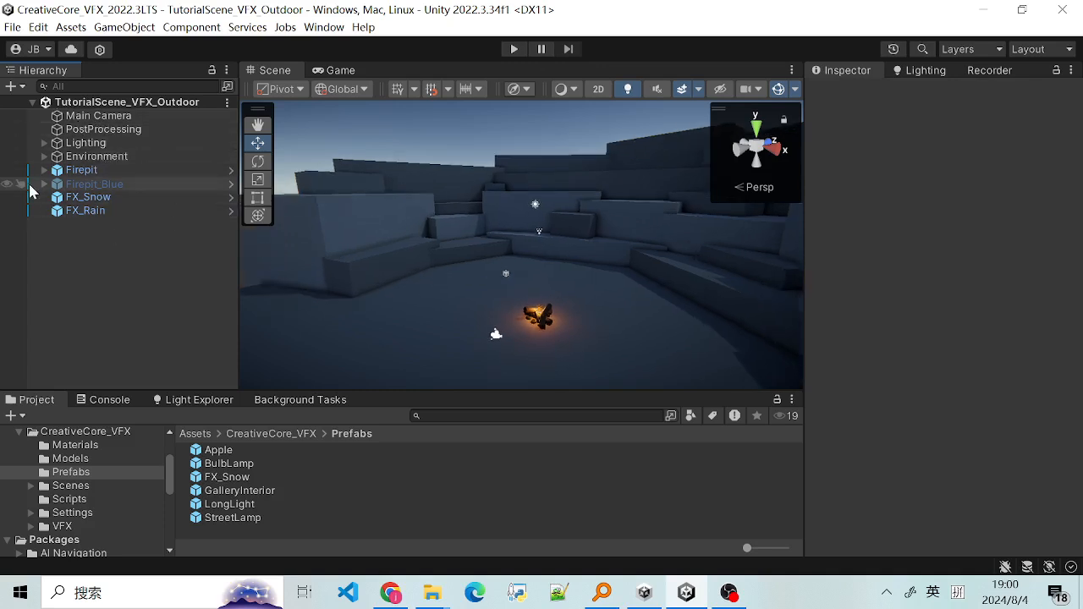
click(81, 170)
key(f)
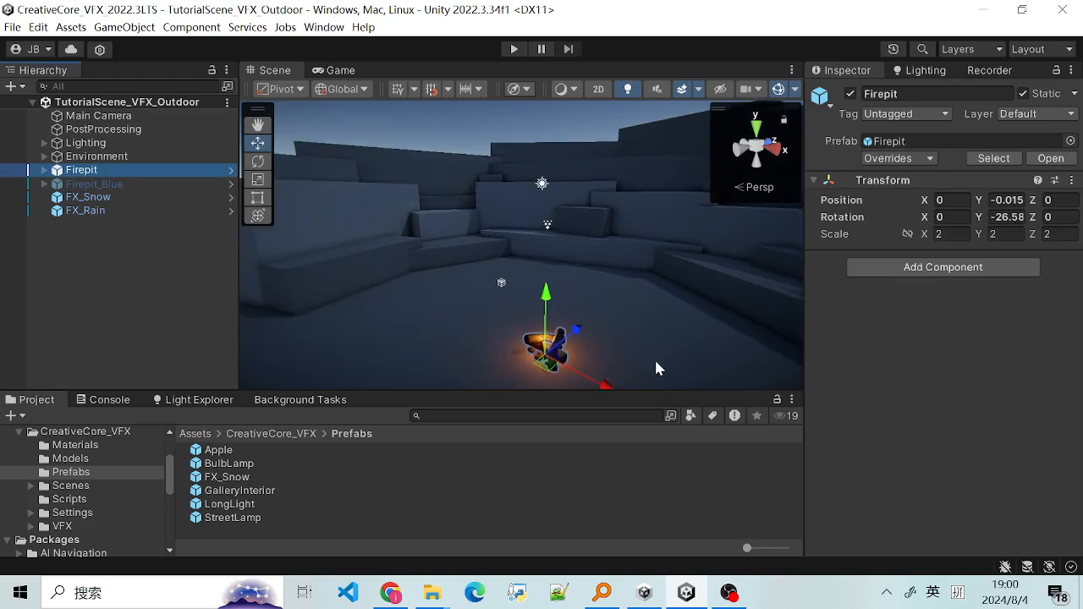
alt+drag(622, 340, 535, 293)
alt+drag(637, 372, 685, 313)
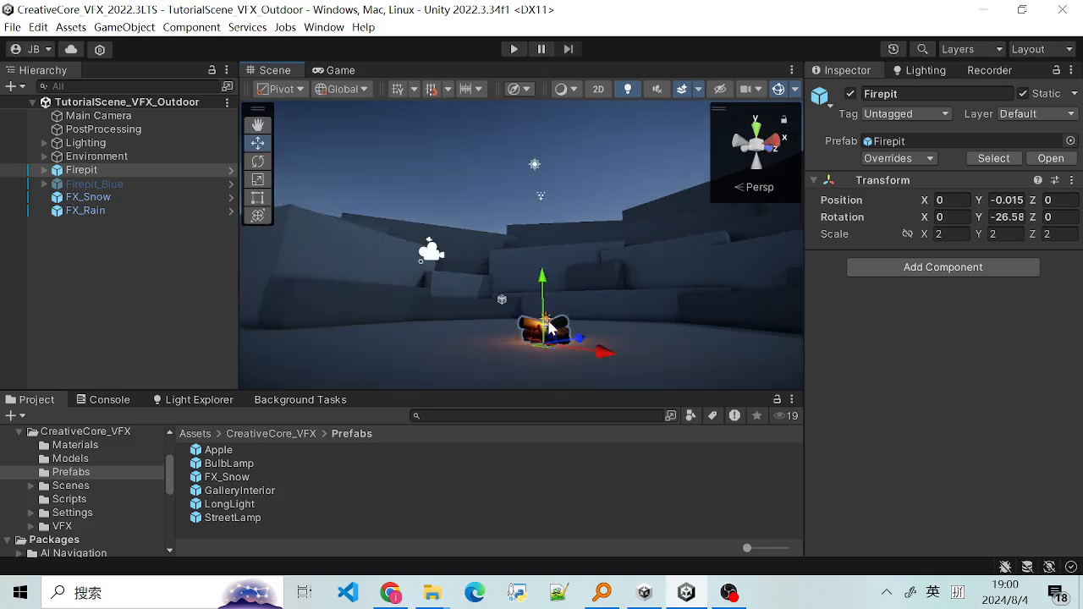
alt+drag(364, 293, 344, 340)
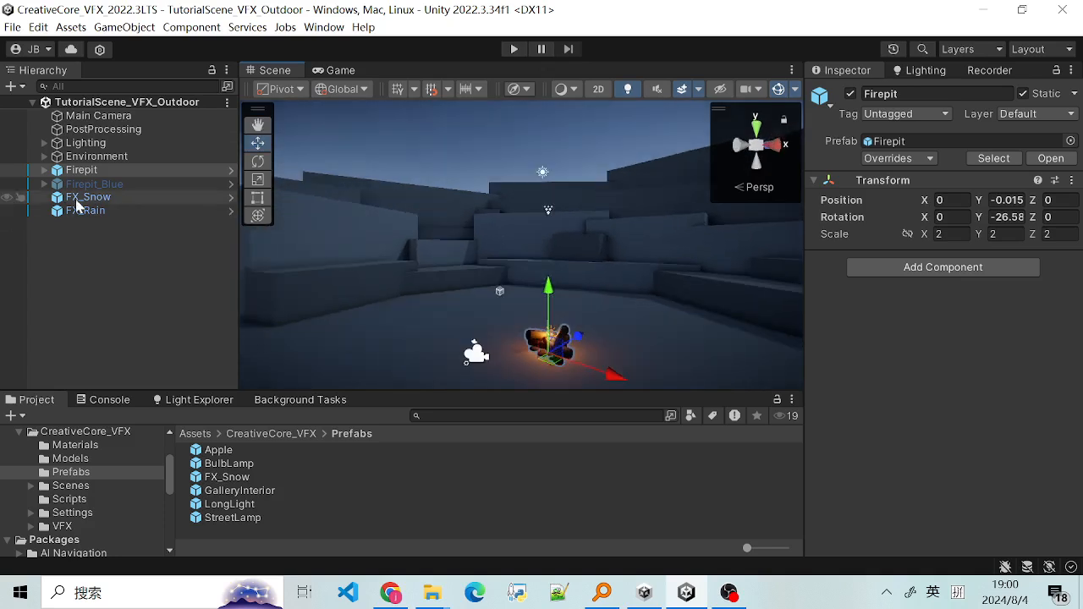
Preview the FX_Snow particle effect above the campfire, switching between it and the Firepit object.
click(76, 198)
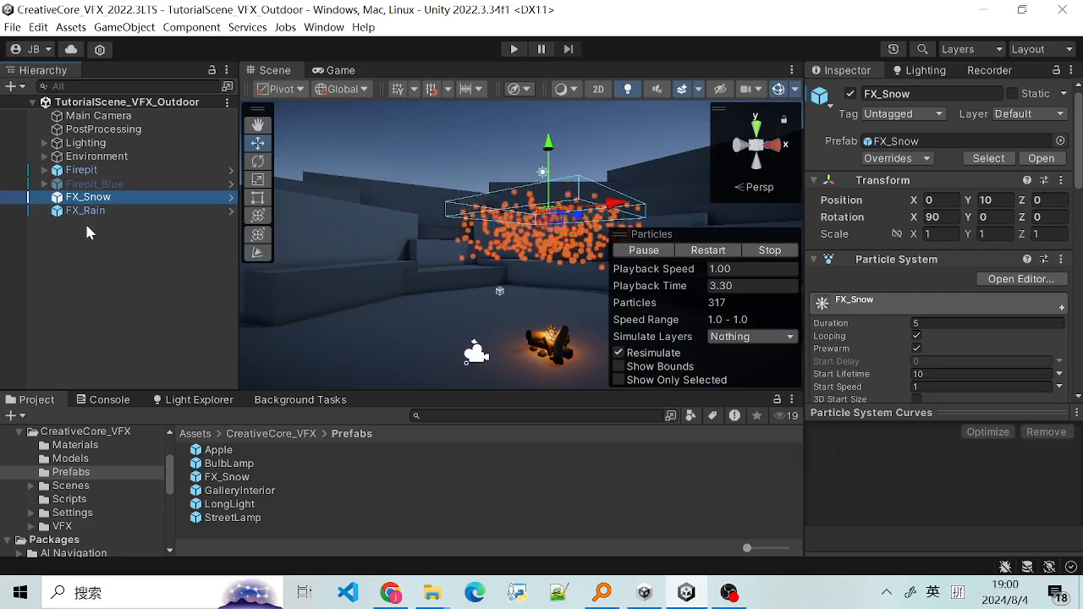
click(80, 170)
click(84, 197)
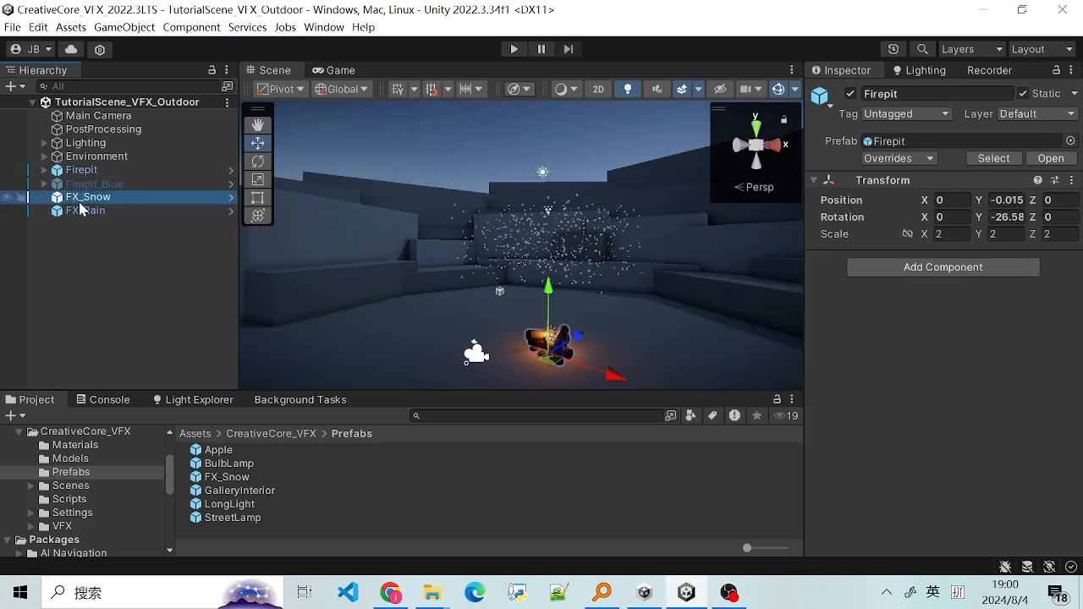
click(81, 173)
click(93, 199)
click(85, 172)
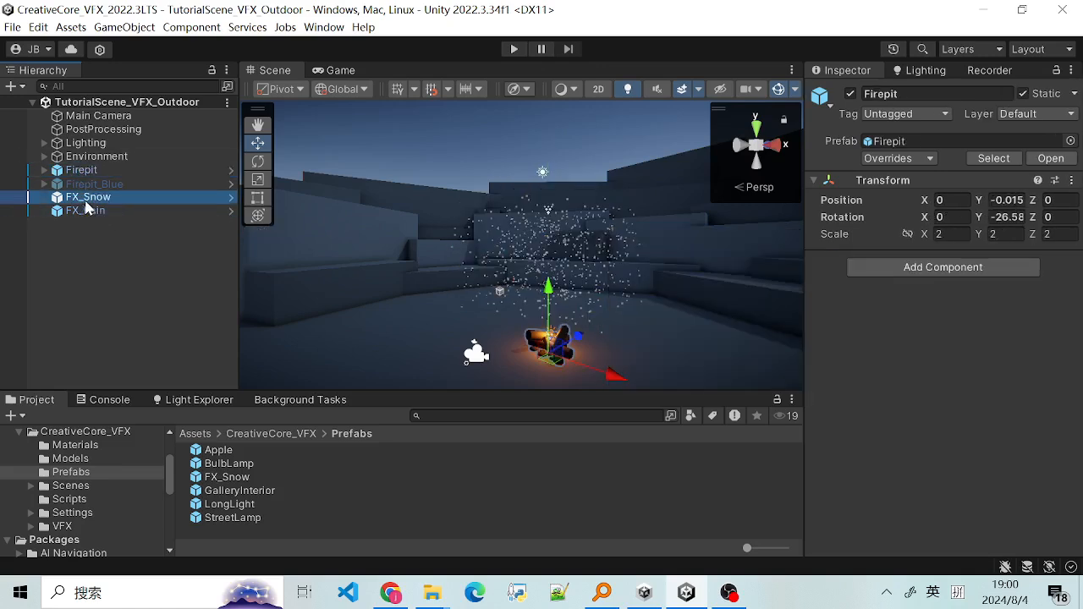
click(88, 198)
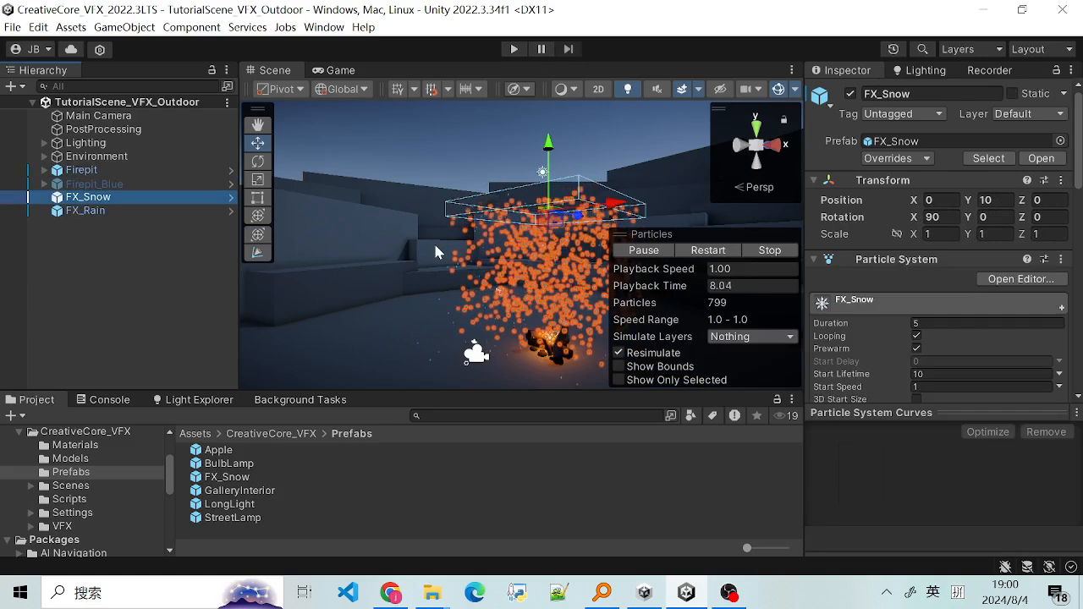
scroll(440, 283, up, 2)
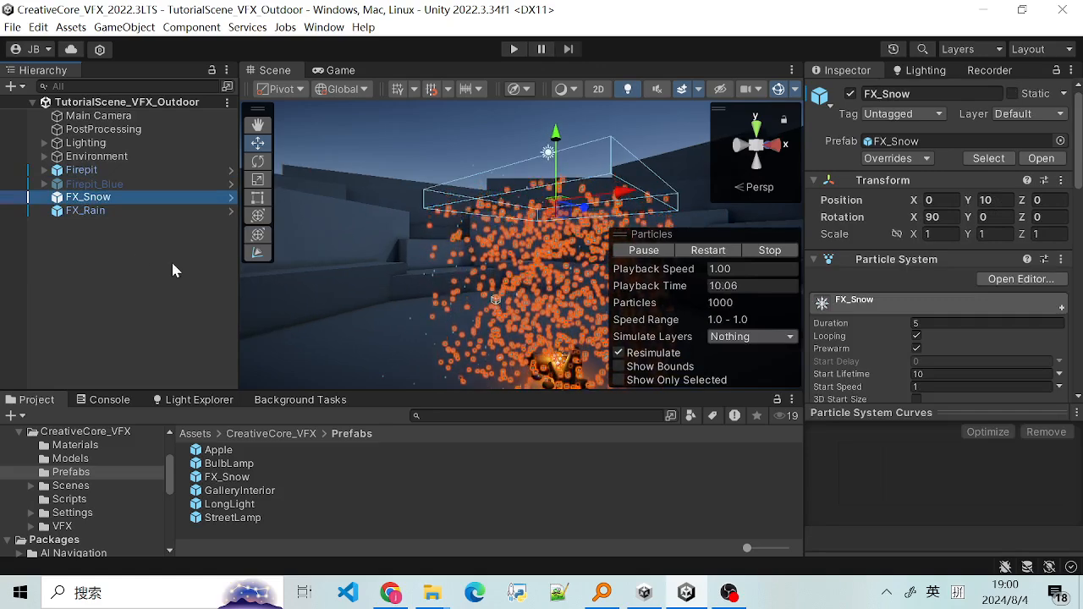
scroll(457, 318, up, 3)
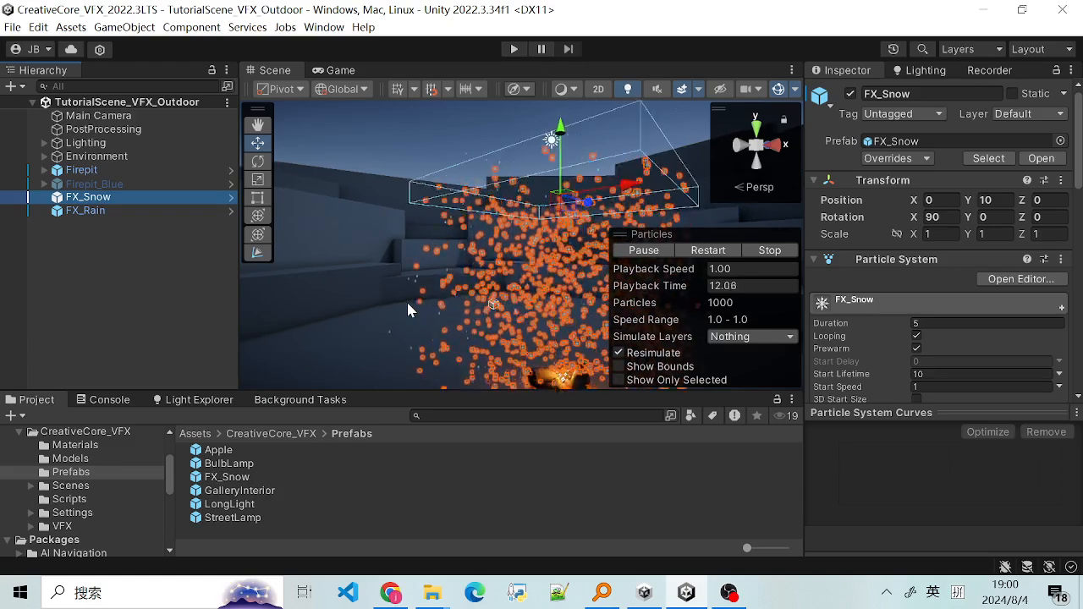
scroll(398, 299, down, 2)
Preview the FX_Rain particle effect in the scene.
click(86, 213)
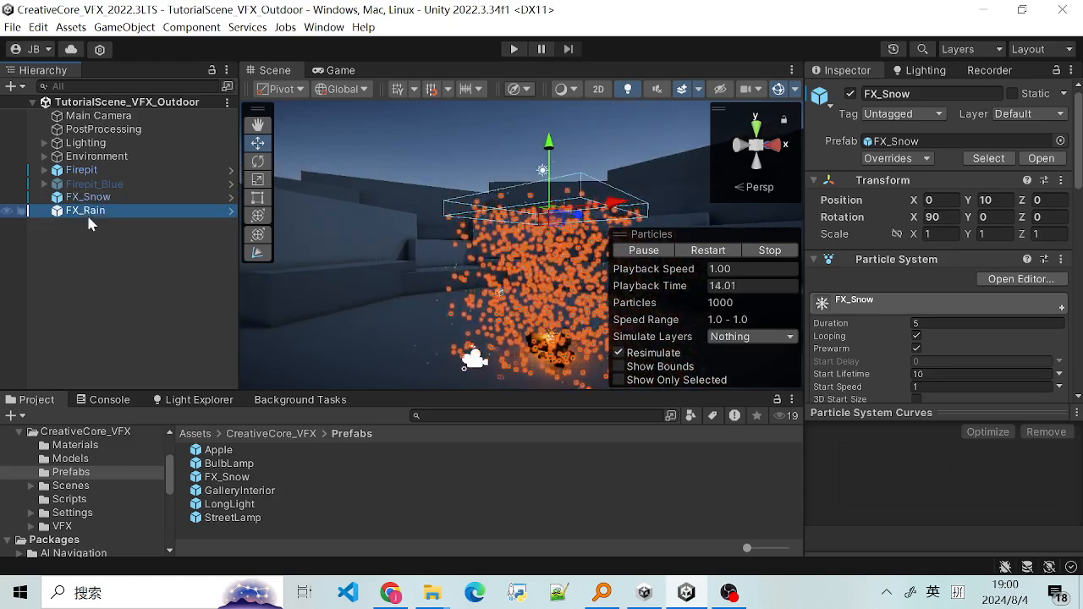
scroll(430, 261, up, 1)
scroll(428, 266, down, 4)
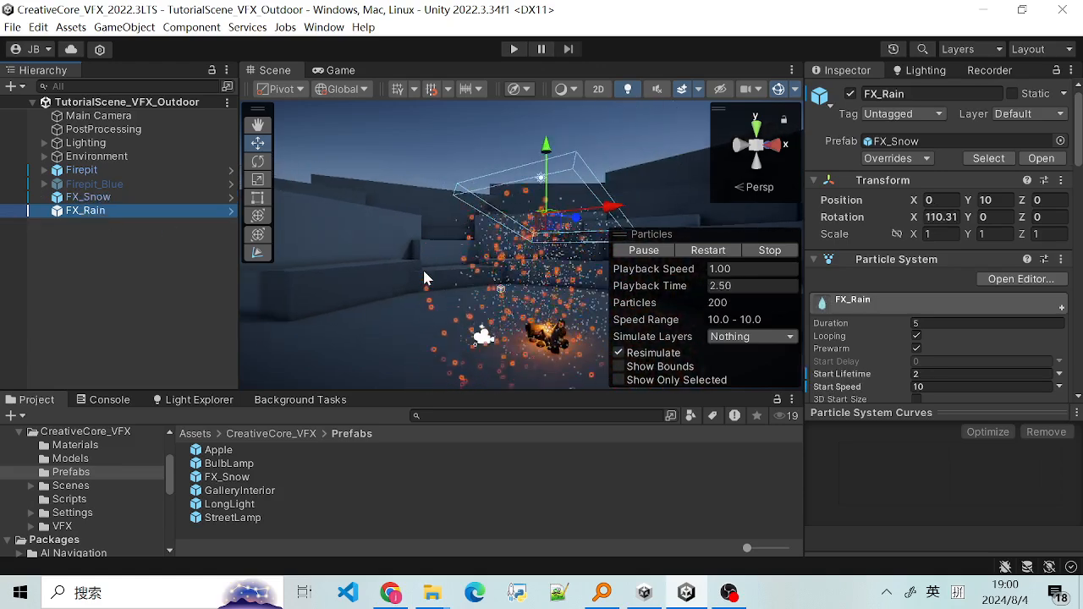
Stop the FX_Rain preview and run the scene in play mode to view the weather effects, leaving play mode at the end.
click(765, 252)
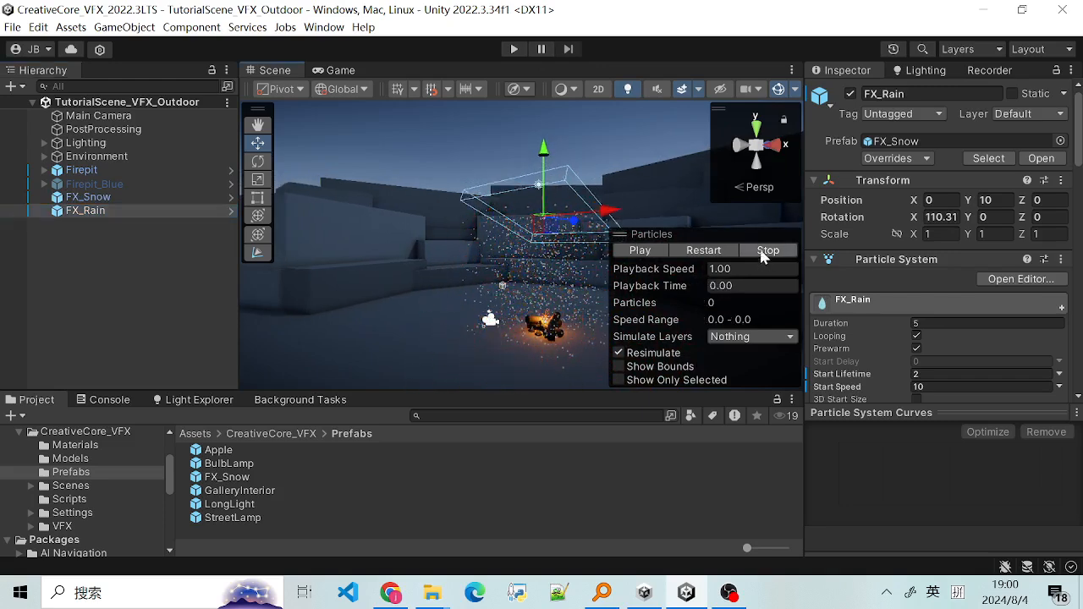
click(515, 49)
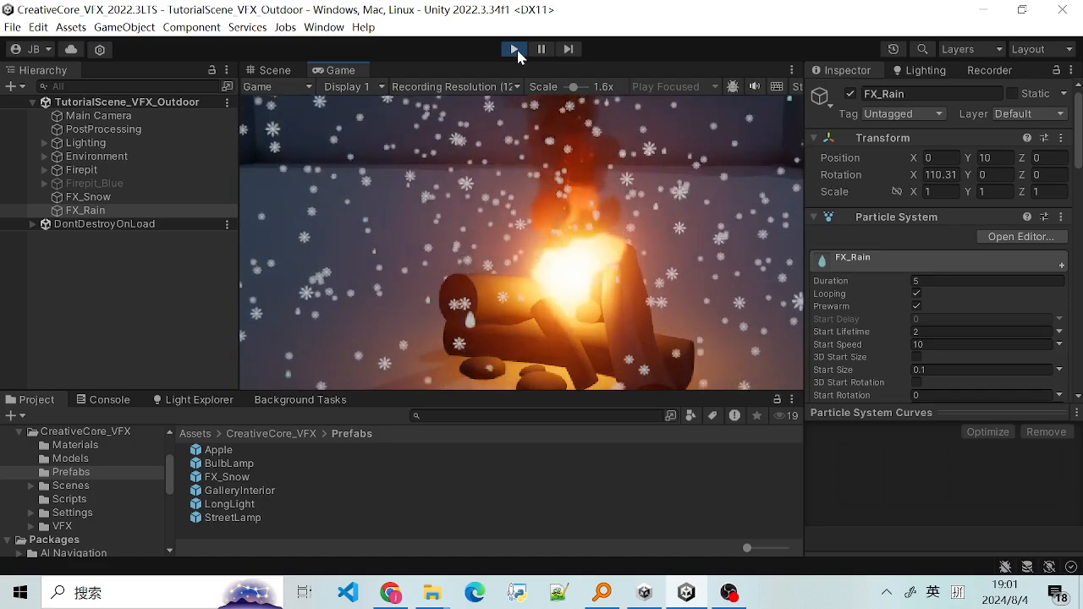
click(514, 49)
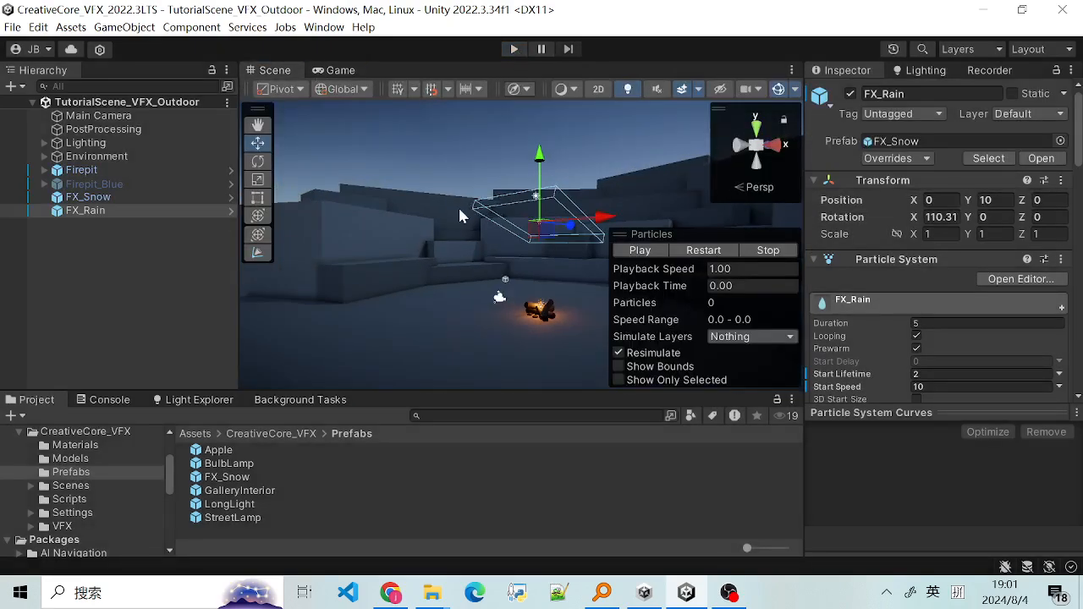
Deactivate the FX_Rain and FX_Snow objects in the scene.
scroll(449, 244, up, 2)
click(88, 197)
click(87, 210)
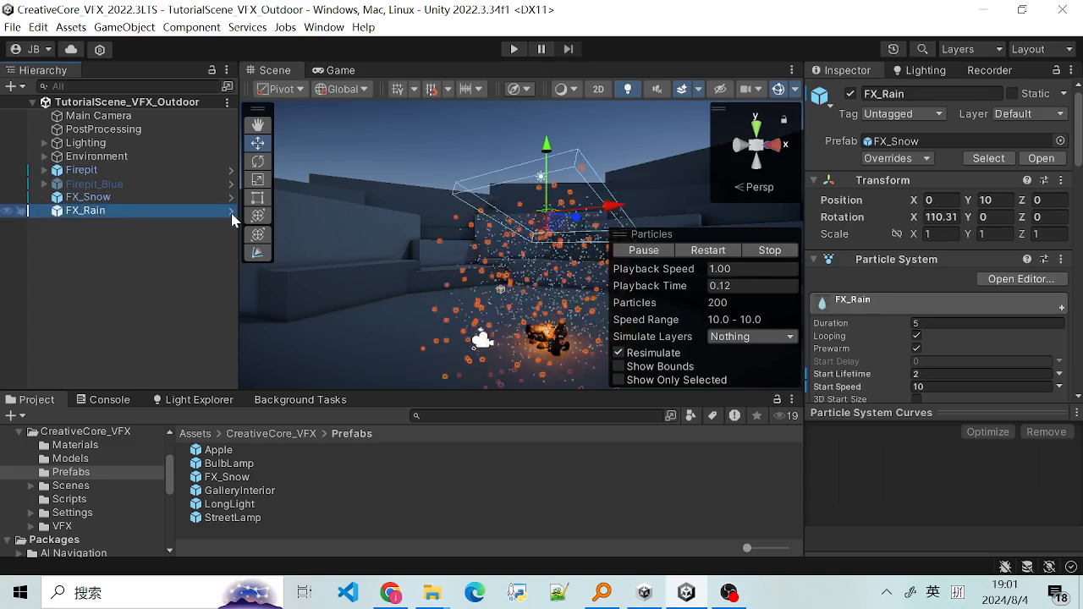
click(850, 93)
click(85, 197)
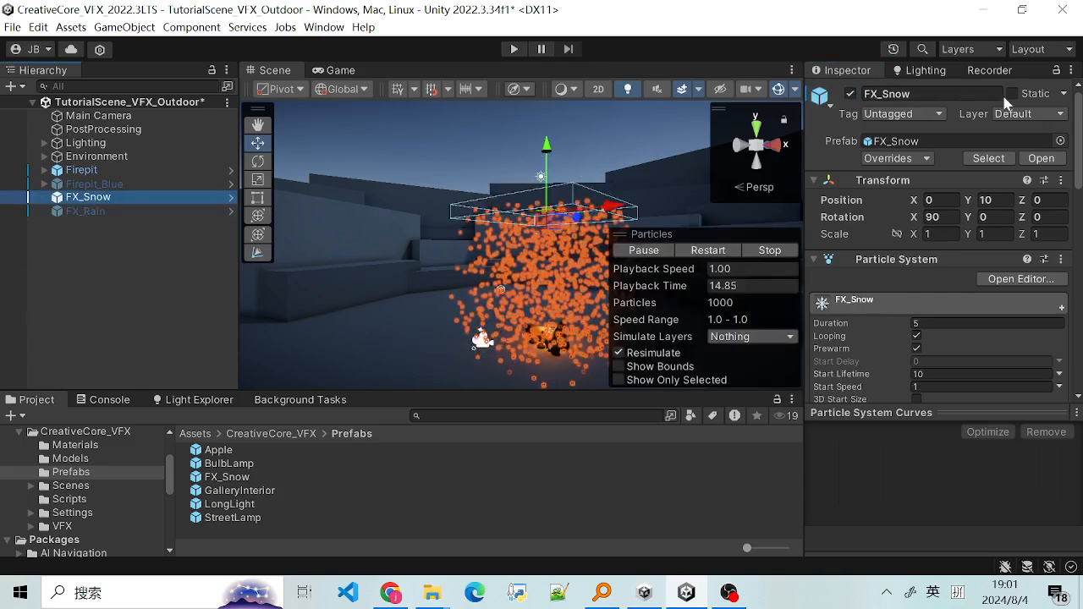
click(850, 94)
Create an empty object at the root of the scene and name it FX_Rain2.
middle_drag(428, 267, 511, 263)
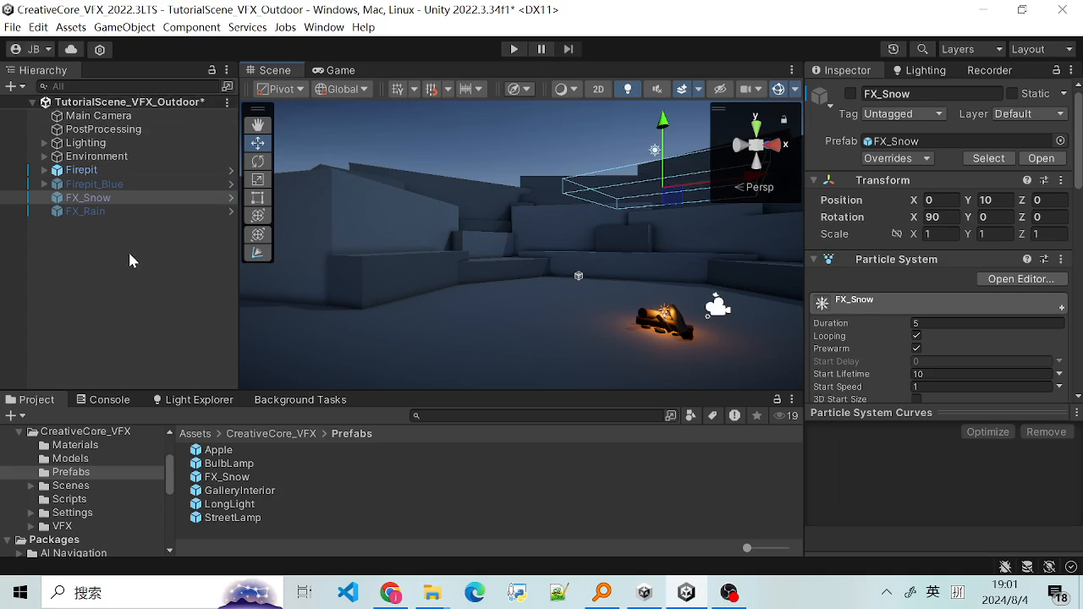
right_click(129, 197)
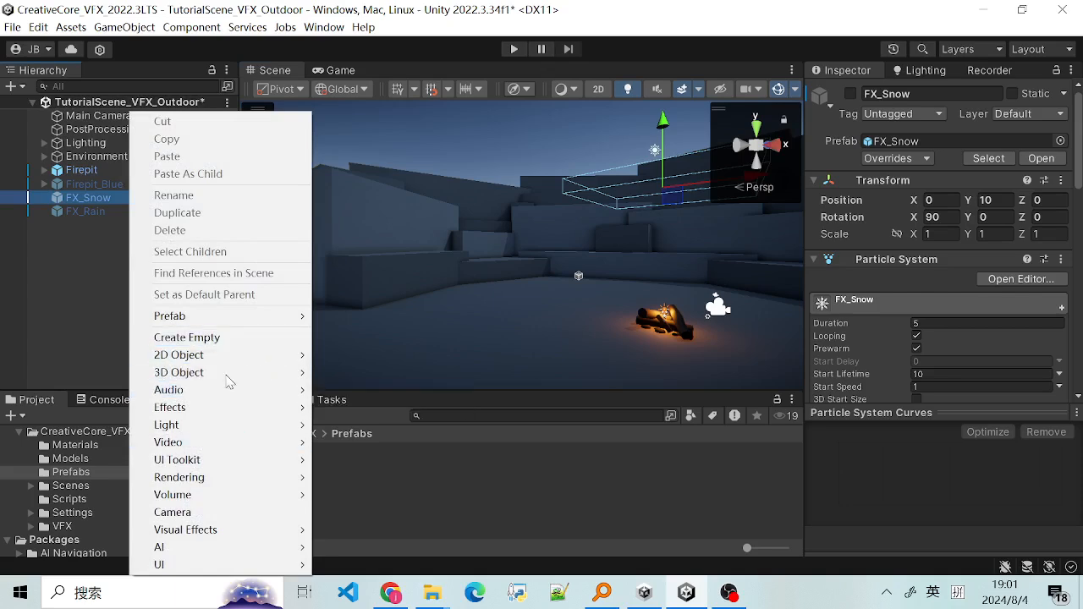
click(210, 339)
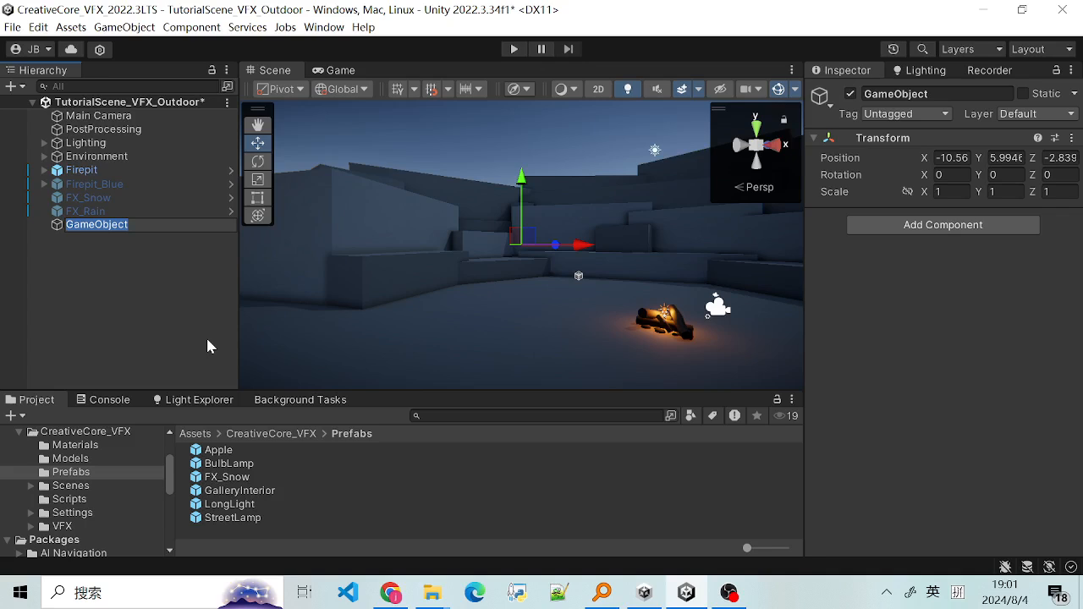
text(FX_Rain2)
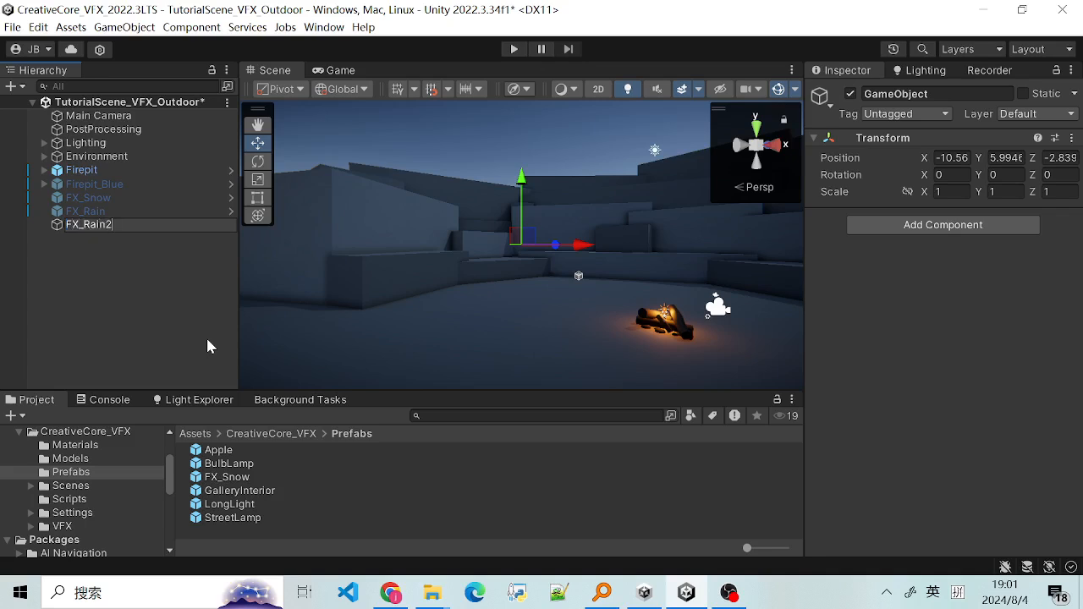
key(Return)
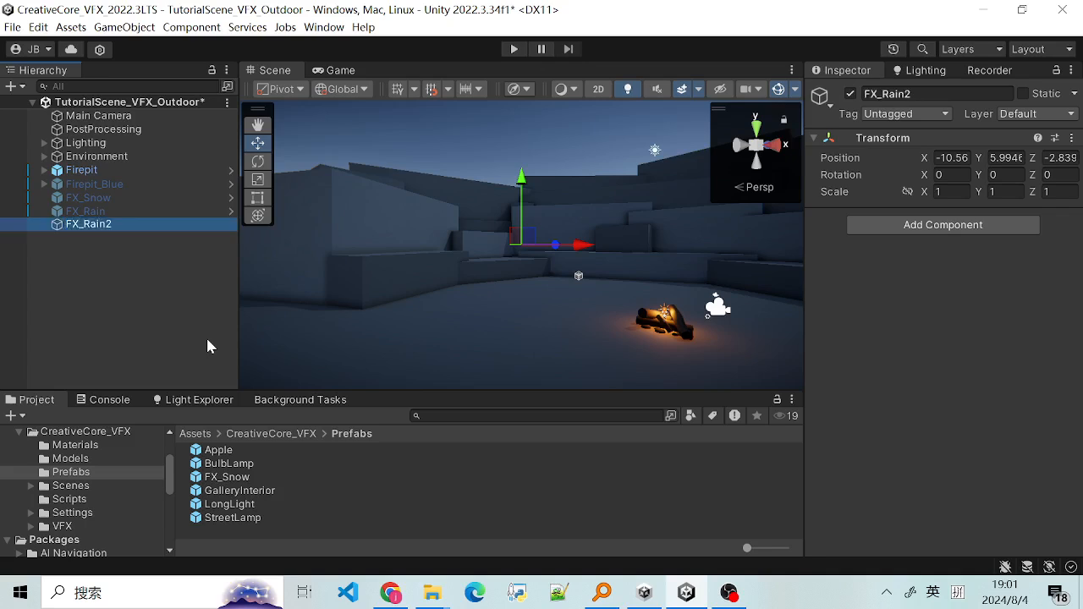
Add a Particle System component to the FX_Rain2 object and view its emission in the scene.
click(79, 213)
click(91, 226)
scroll(501, 264, up, 3)
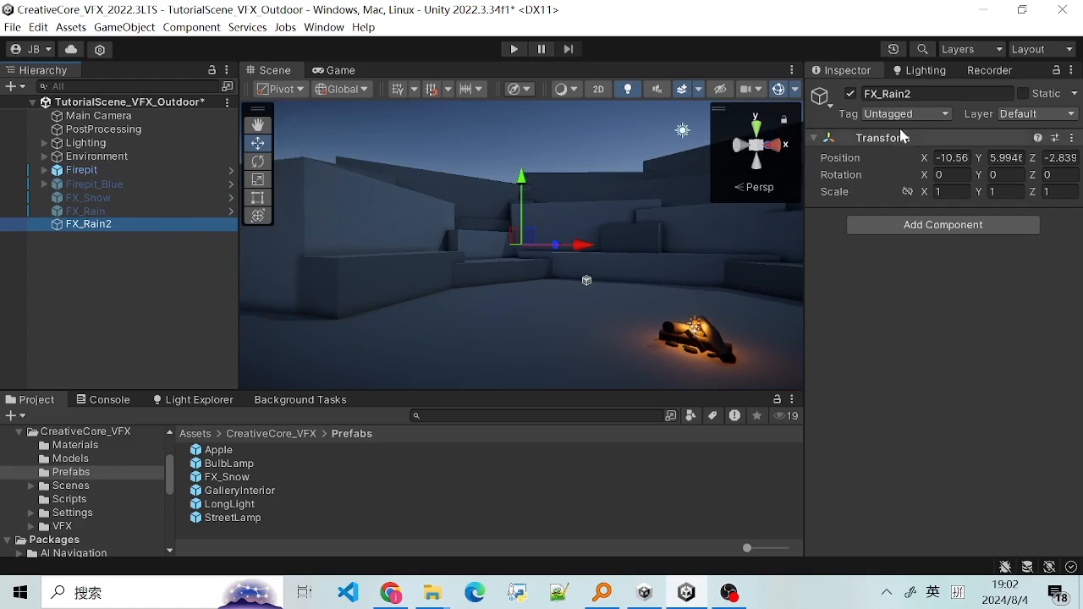
scroll(575, 246, up, 4)
scroll(656, 312, down, 1)
scroll(660, 319, down, 1)
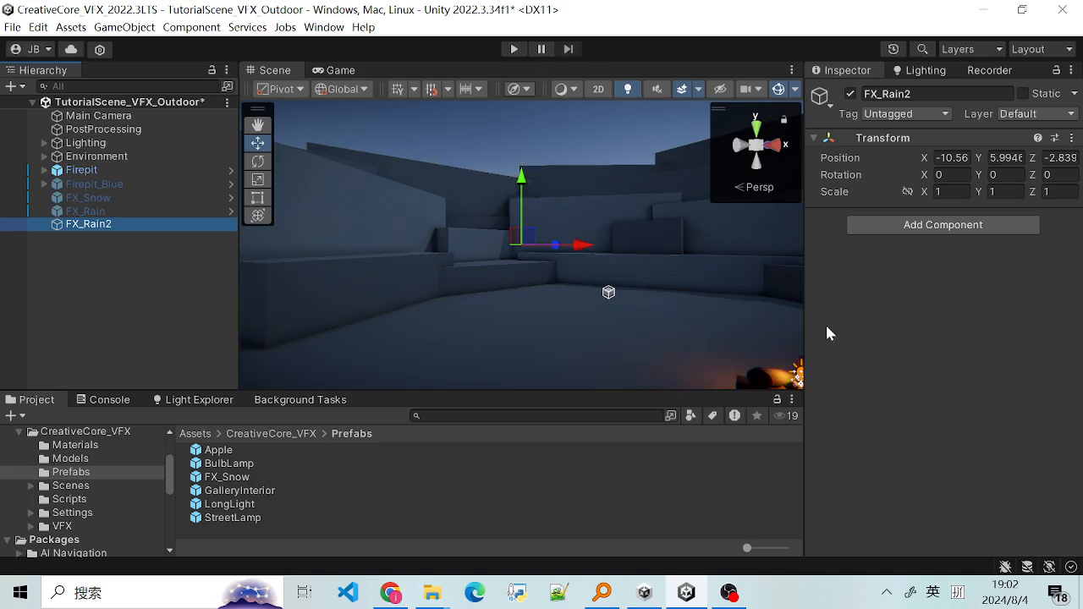
click(939, 227)
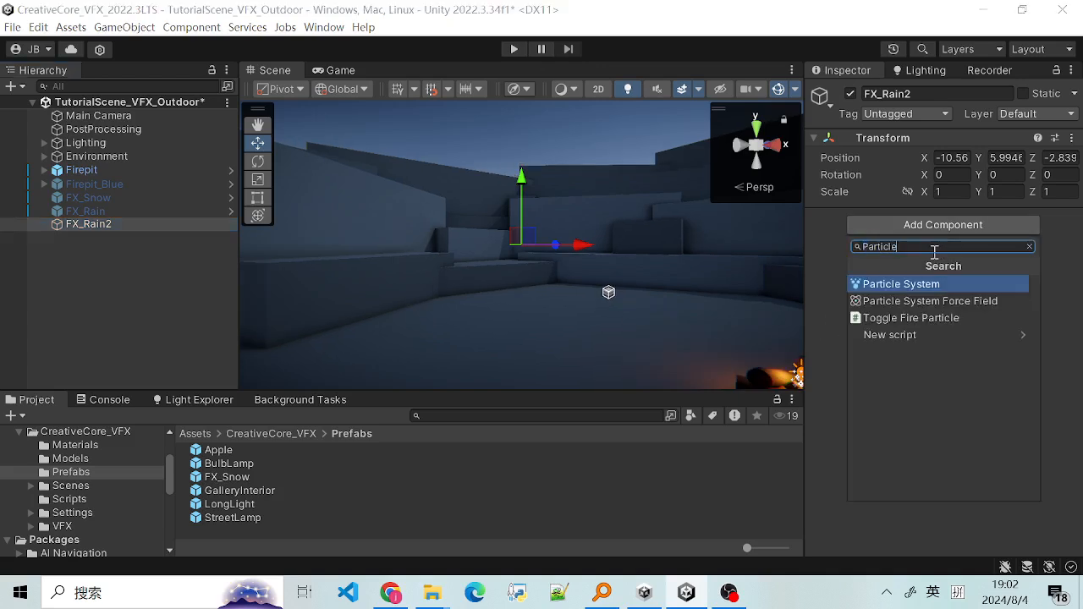
key(BackSpace)
key(BackSpace)
key(BackSpace)
key(BackSpace)
key(BackSpace)
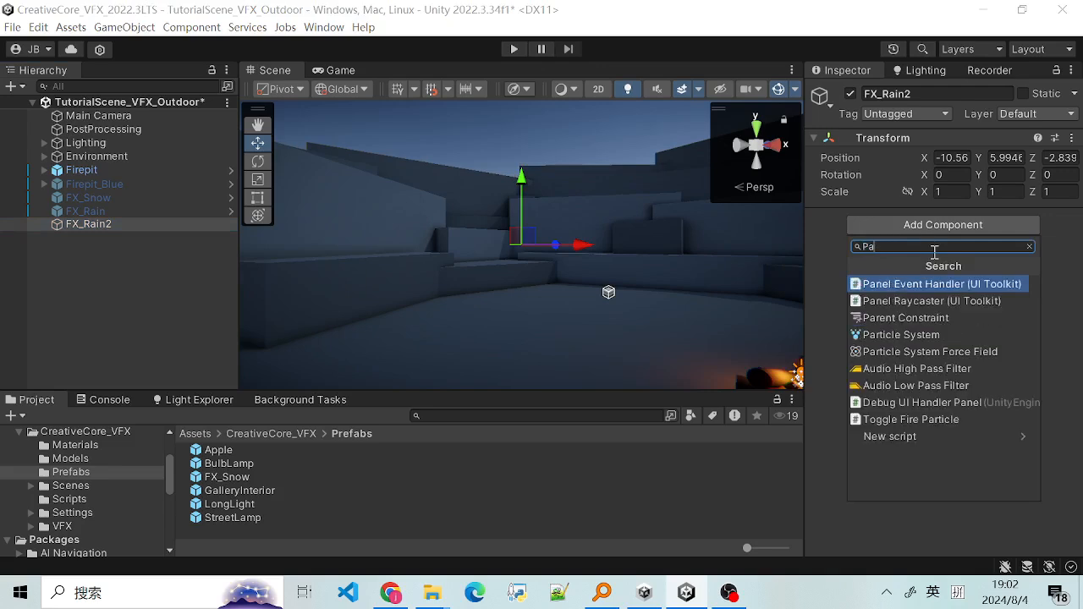
text(Particle System)
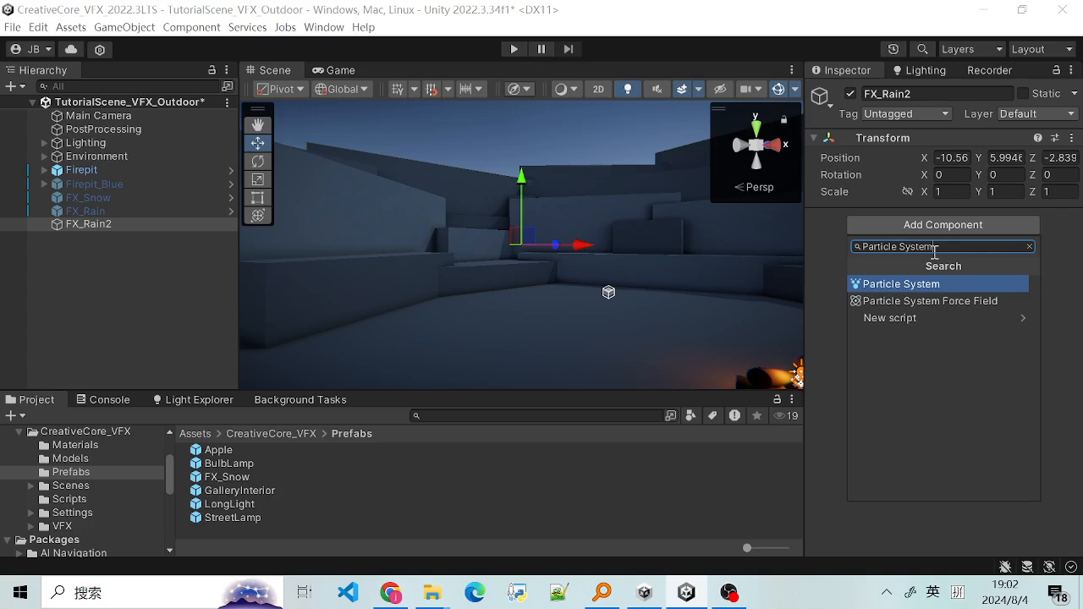
click(898, 284)
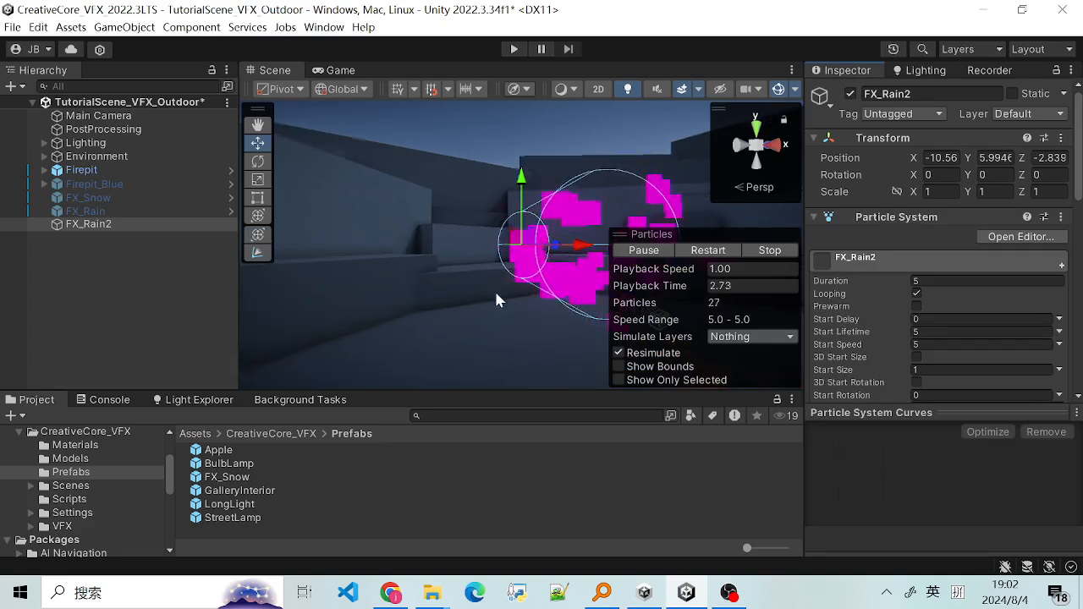
middle_drag(540, 314, 369, 315)
scroll(417, 327, down, 5)
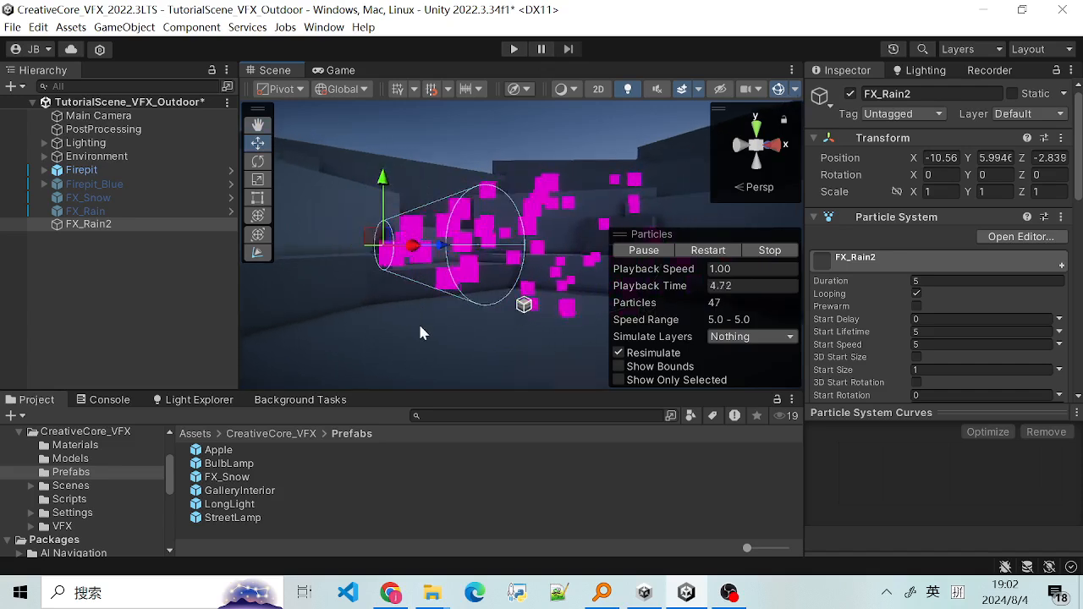
Look over the new particle system in the scene, collapsing and re-expanding its main module to see the settings and modules it contains.
scroll(507, 313, down, 3)
middle_drag(394, 353, 422, 317)
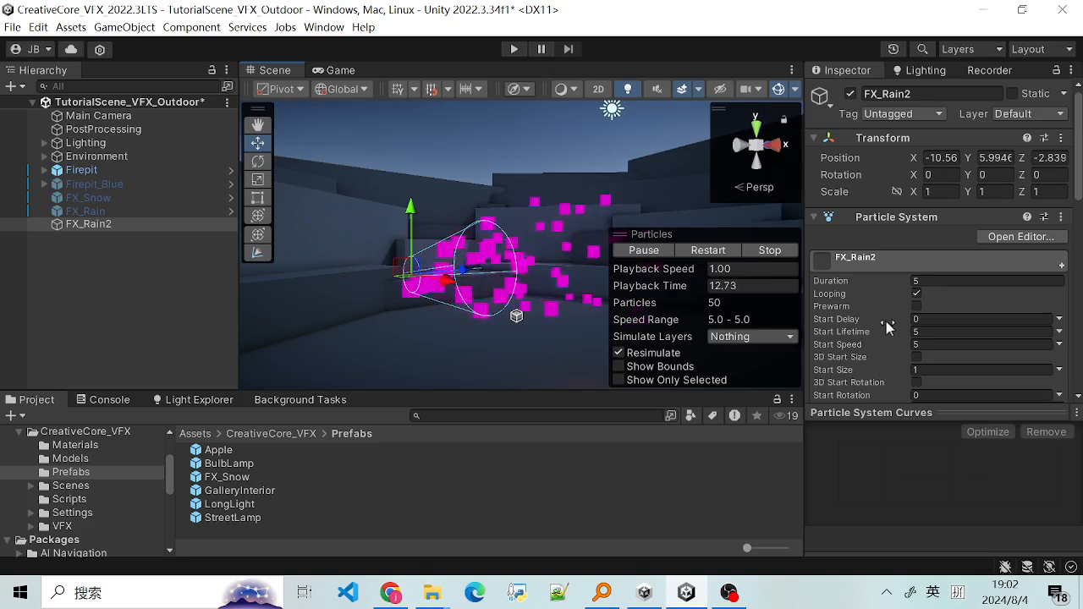
scroll(886, 321, down, 5)
scroll(886, 327, up, 5)
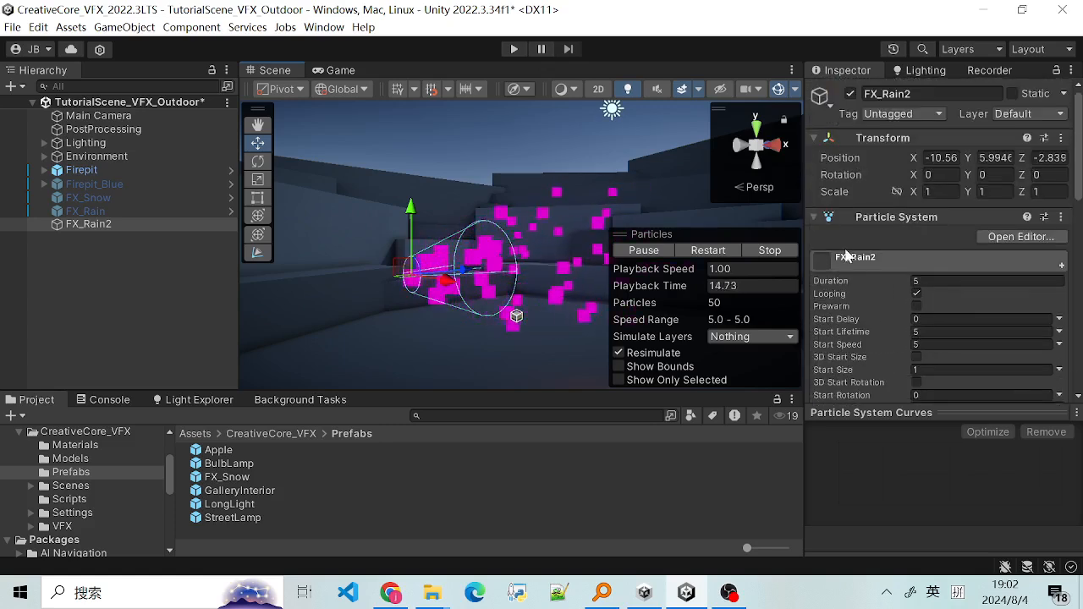
click(919, 259)
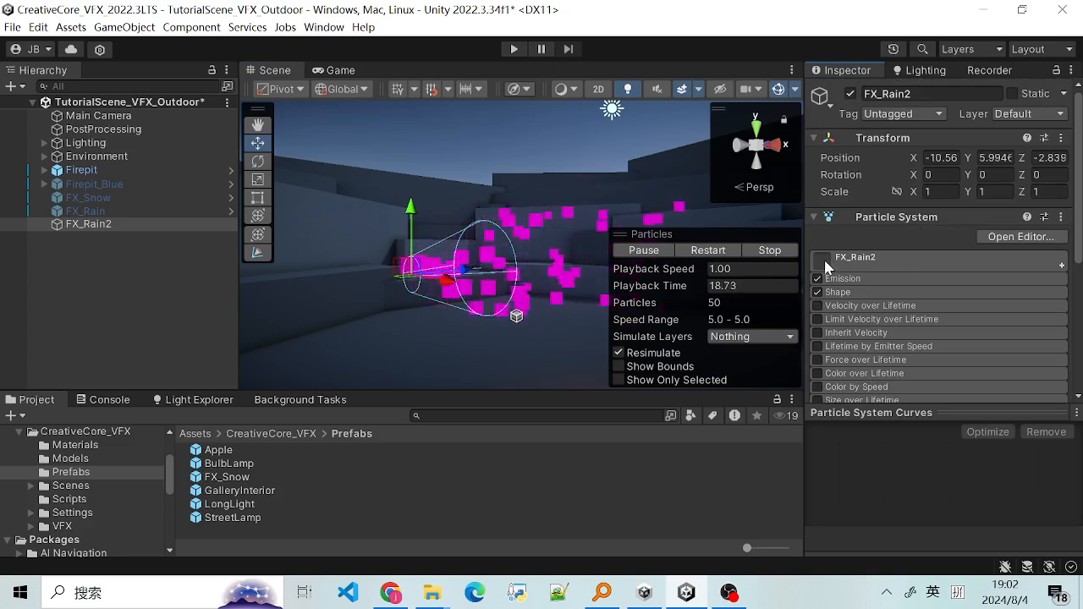
click(911, 264)
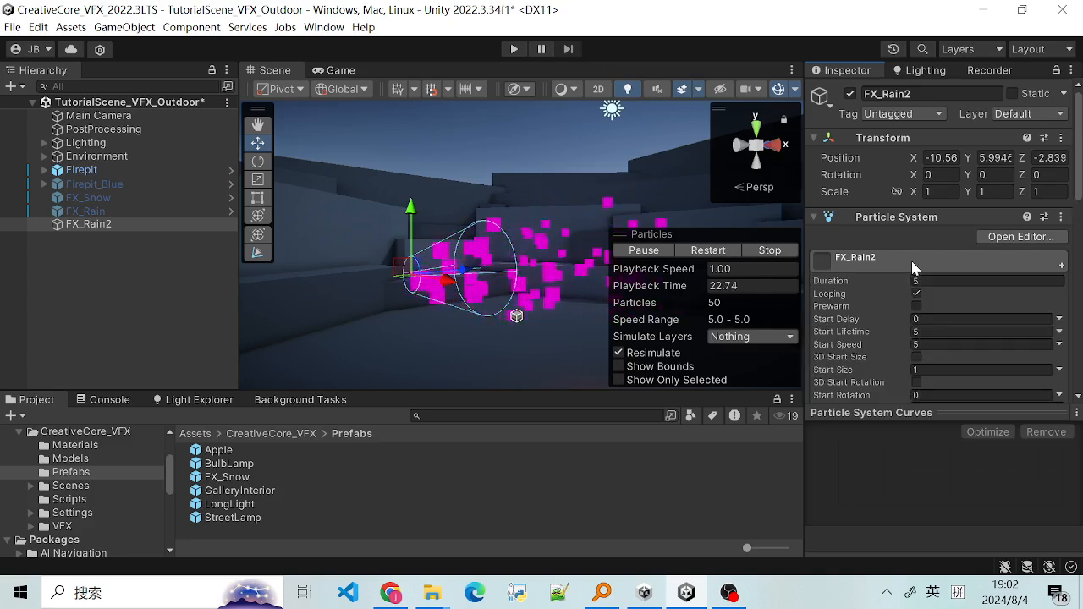
click(912, 264)
scroll(871, 313, down, 5)
scroll(871, 317, up, 10)
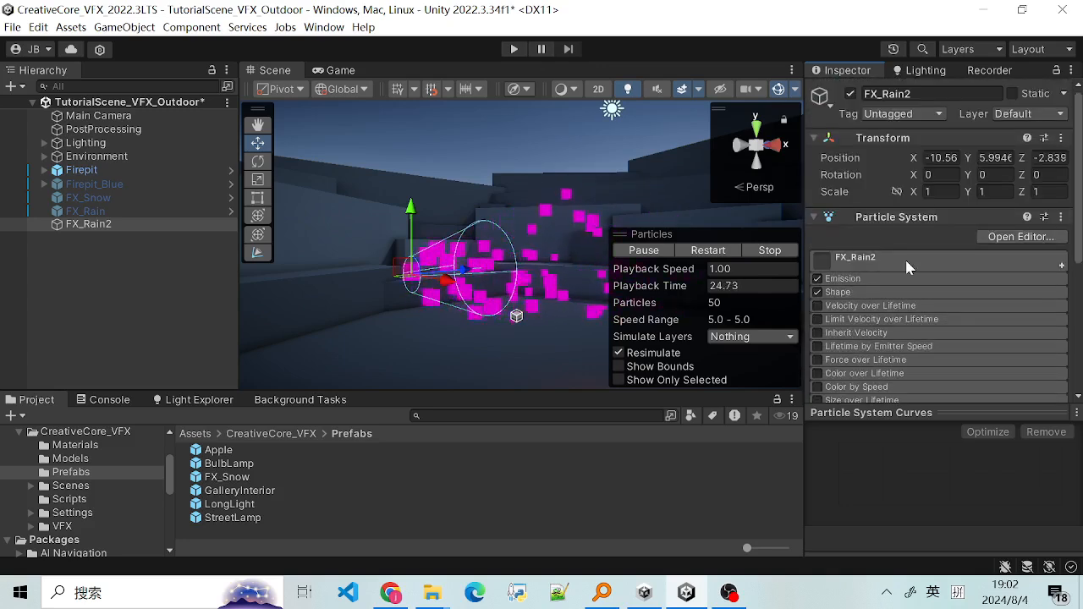
Review the Particle System's main module properties and its list of optional modules down to Renderer.
click(855, 254)
scroll(853, 280, down, 3)
scroll(853, 279, down, 5)
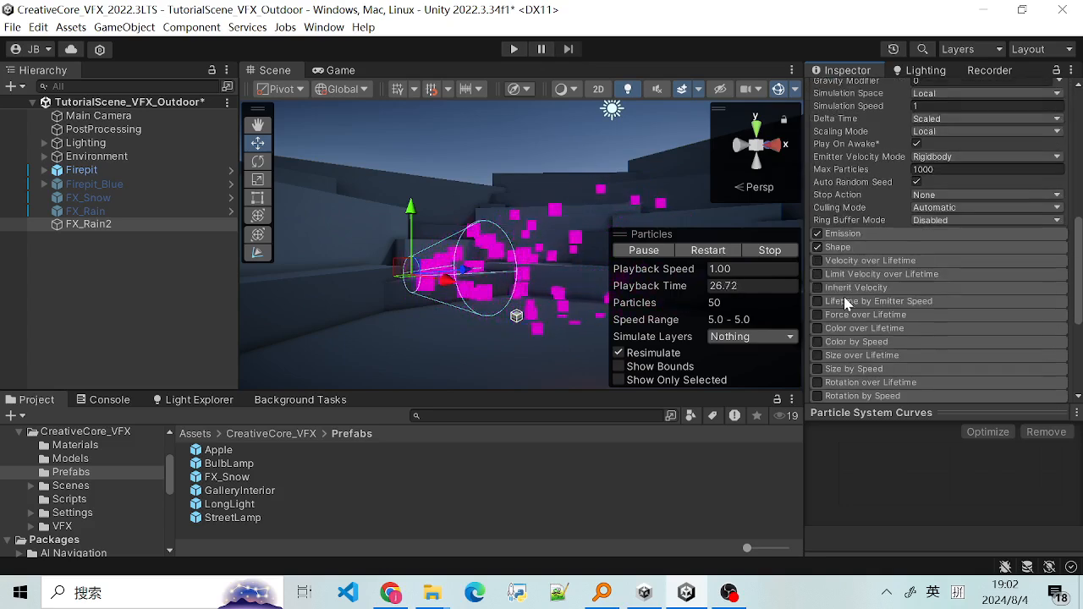
scroll(841, 191, up, 4)
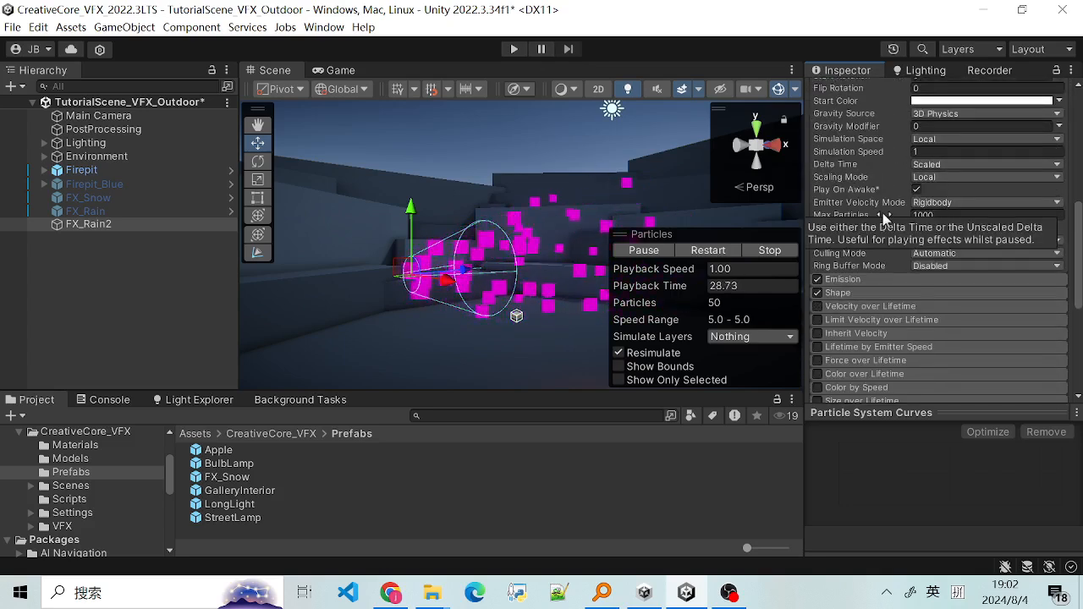
scroll(880, 246, up, 2)
scroll(879, 262, down, 10)
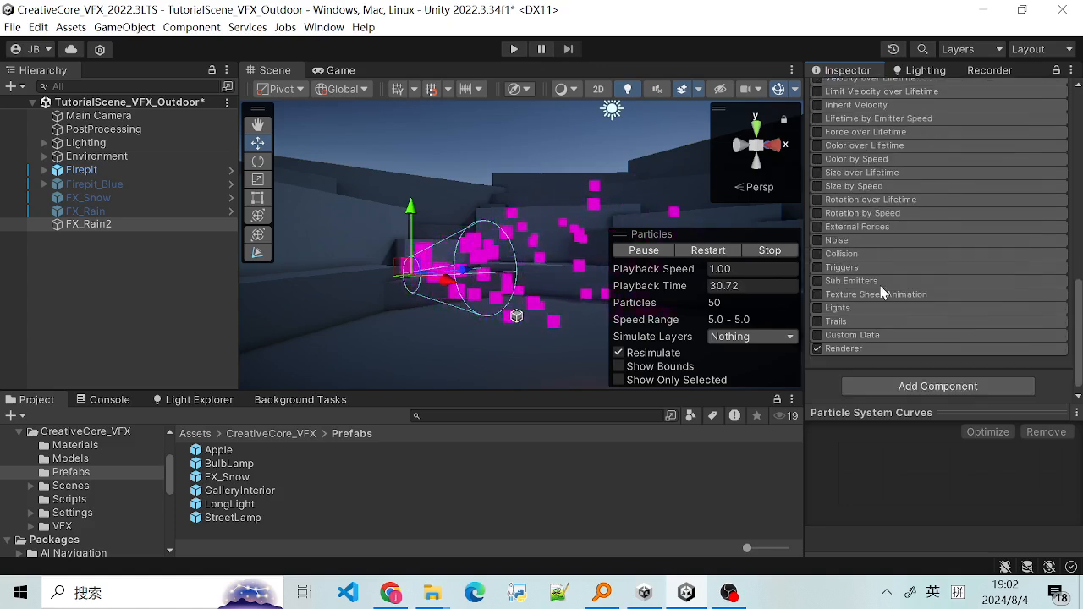
scroll(875, 283, up, 5)
scroll(868, 282, up, 8)
scroll(868, 288, down, 8)
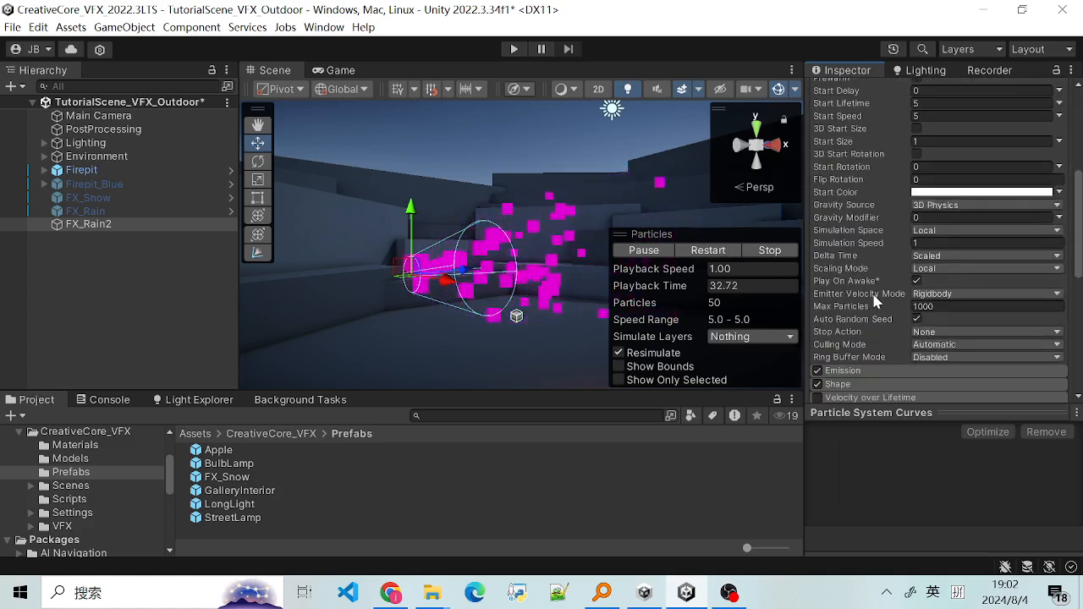
scroll(865, 288, up, 6)
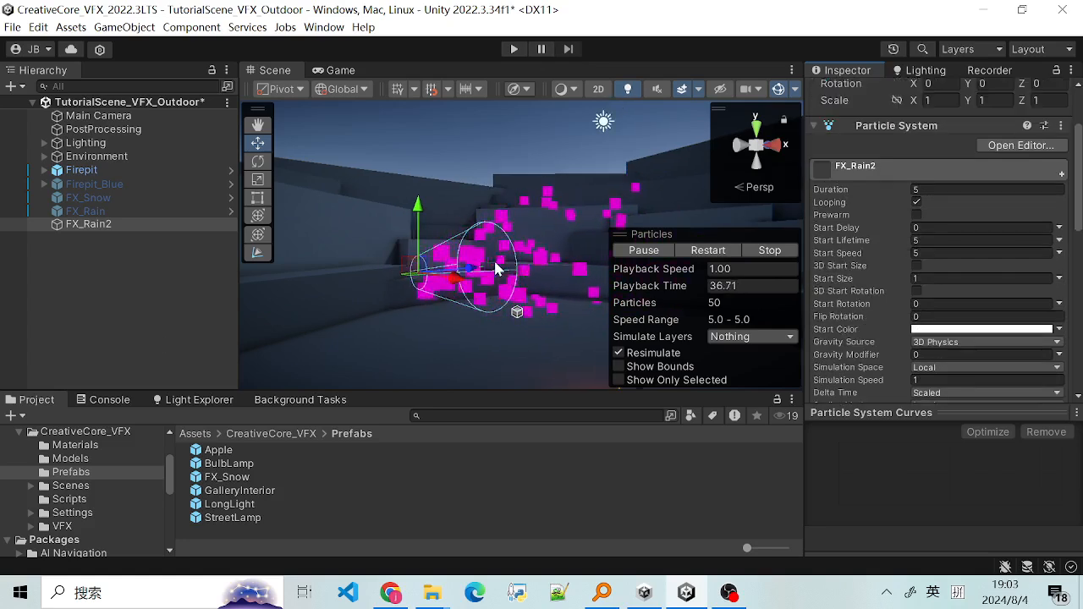
drag(1079, 186, 1057, 216)
scroll(1054, 204, up, 1)
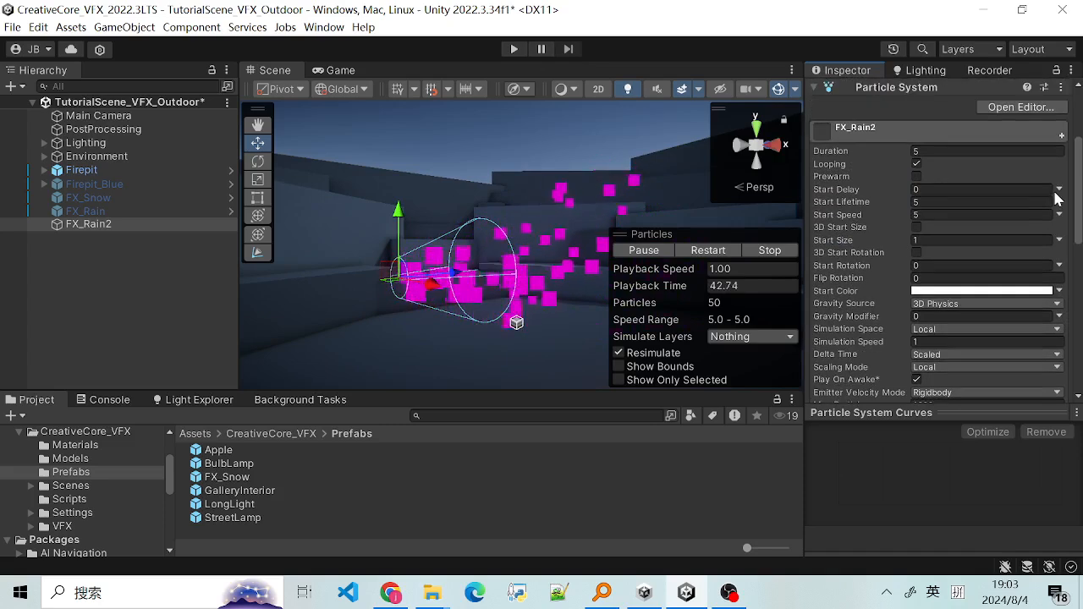
Rotate FX_Rain2 about its X axis so the particles fall downward, setting the X rotation to 90.
middle_drag(475, 331, 375, 349)
scroll(518, 308, down, 1)
middle_drag(527, 316, 473, 342)
scroll(516, 280, down, 1)
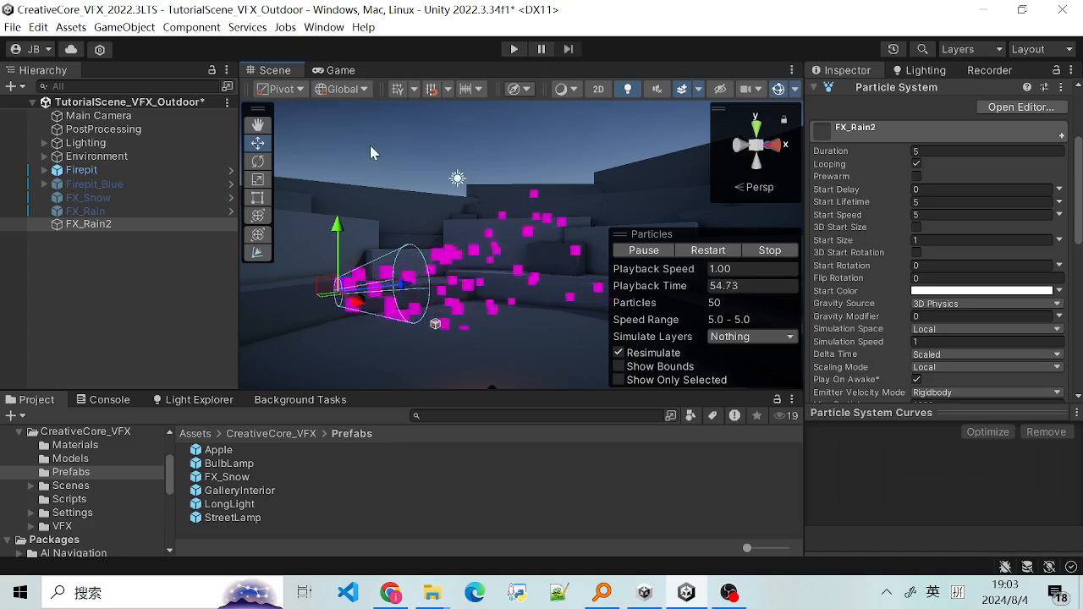
middle_drag(388, 332, 419, 331)
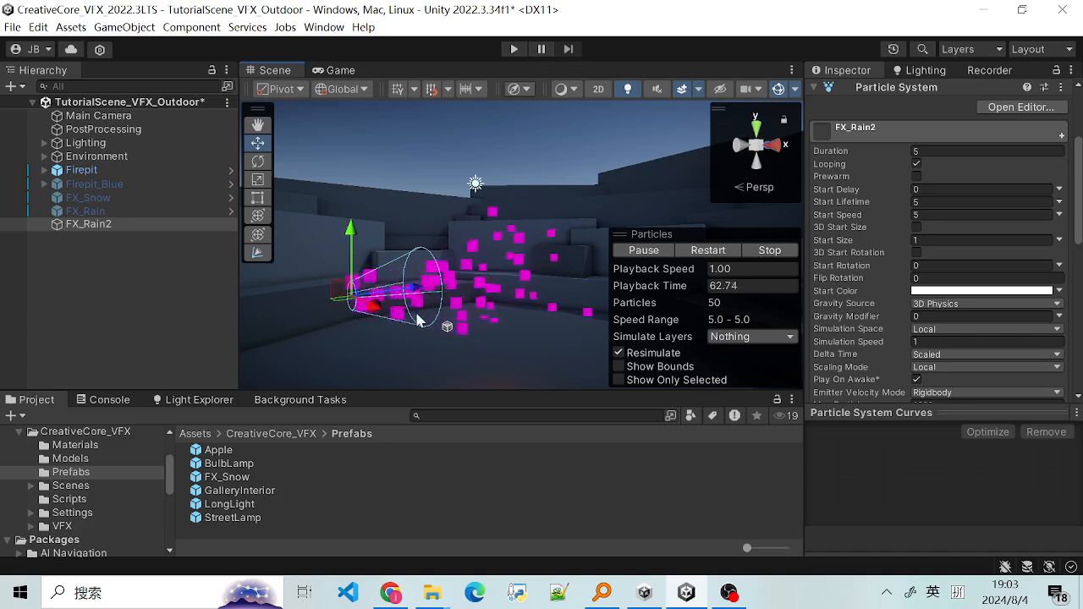
click(258, 162)
drag(346, 245, 422, 243)
drag(495, 347, 420, 273)
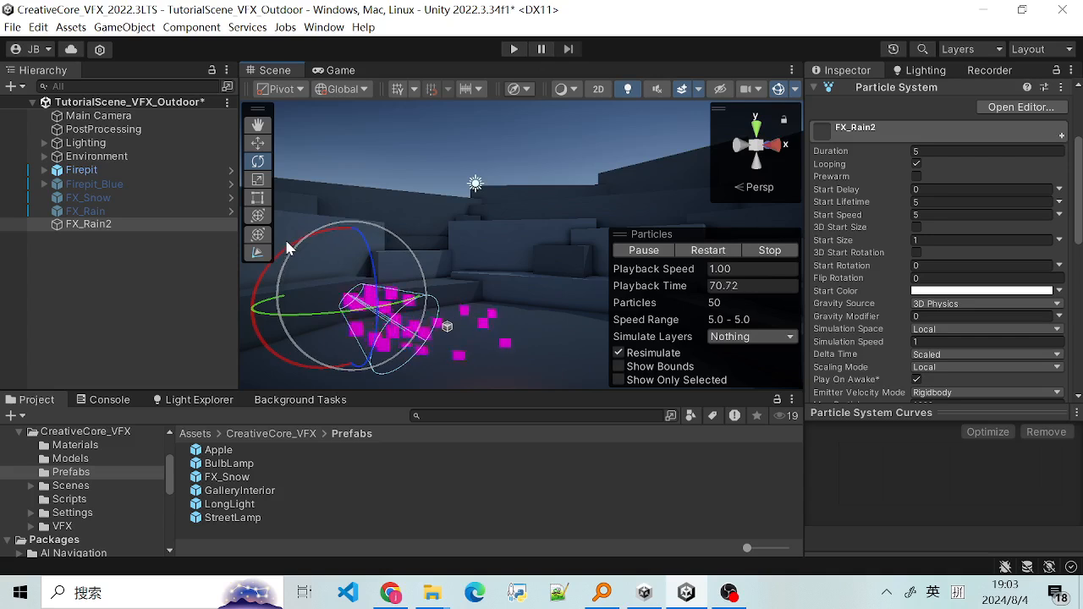
drag(279, 250, 423, 166)
scroll(877, 203, up, 3)
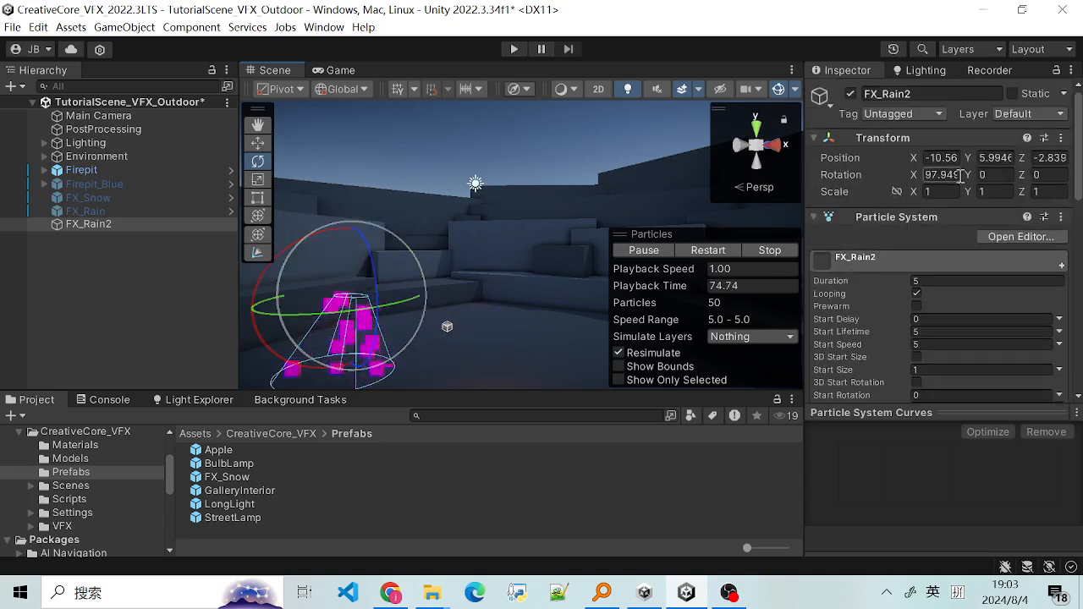
text(90)
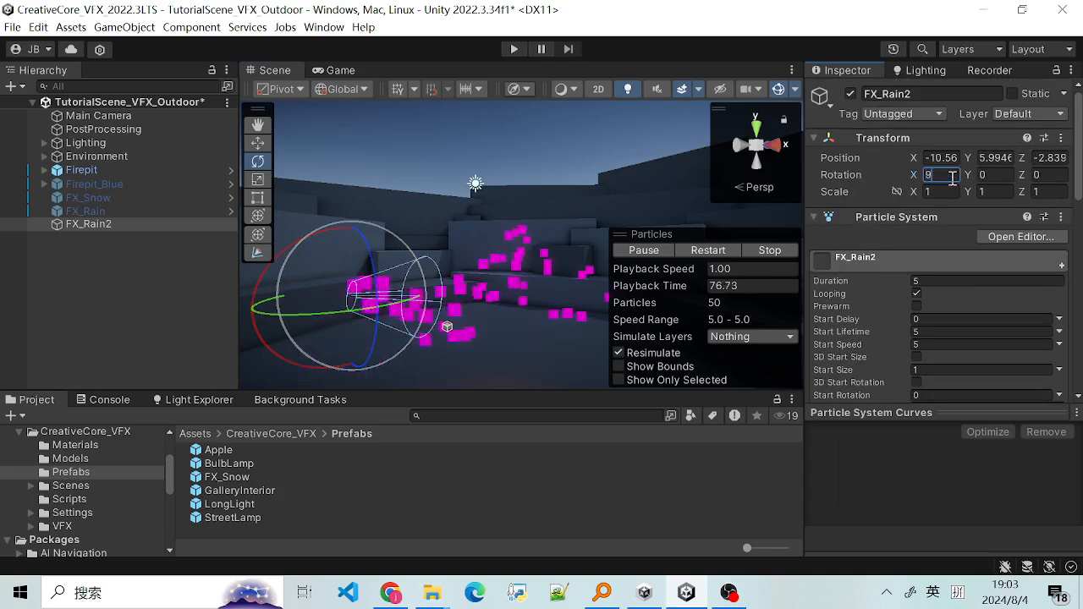
Raise FX_Rain2 along the Y axis to a height of about 13.12 and save the scene.
scroll(419, 301, down, 1)
middle_drag(480, 346, 573, 323)
scroll(530, 309, up, 1)
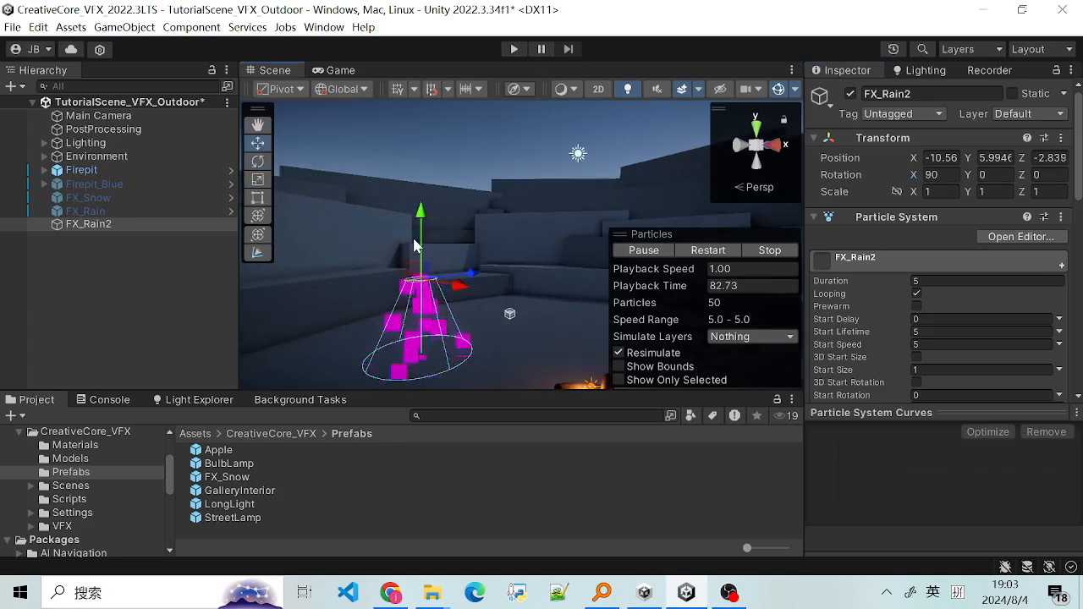
drag(422, 240, 435, 173)
key(ctrl+s)
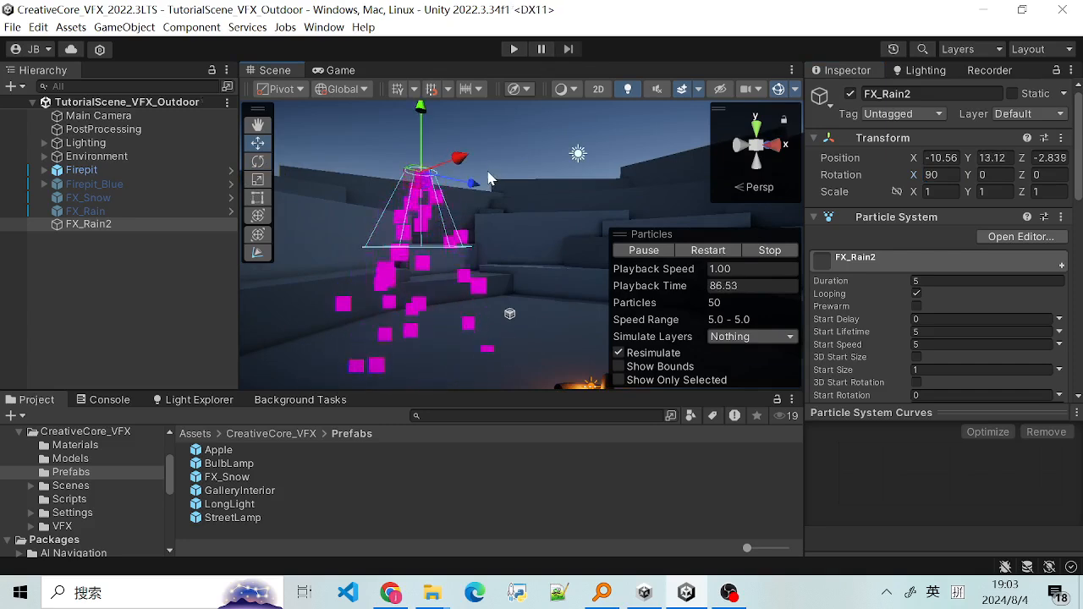
Examine the downward cone emission of FX_Rain2 in the scene from different distances.
scroll(511, 200, down, 2)
middle_drag(537, 222, 540, 256)
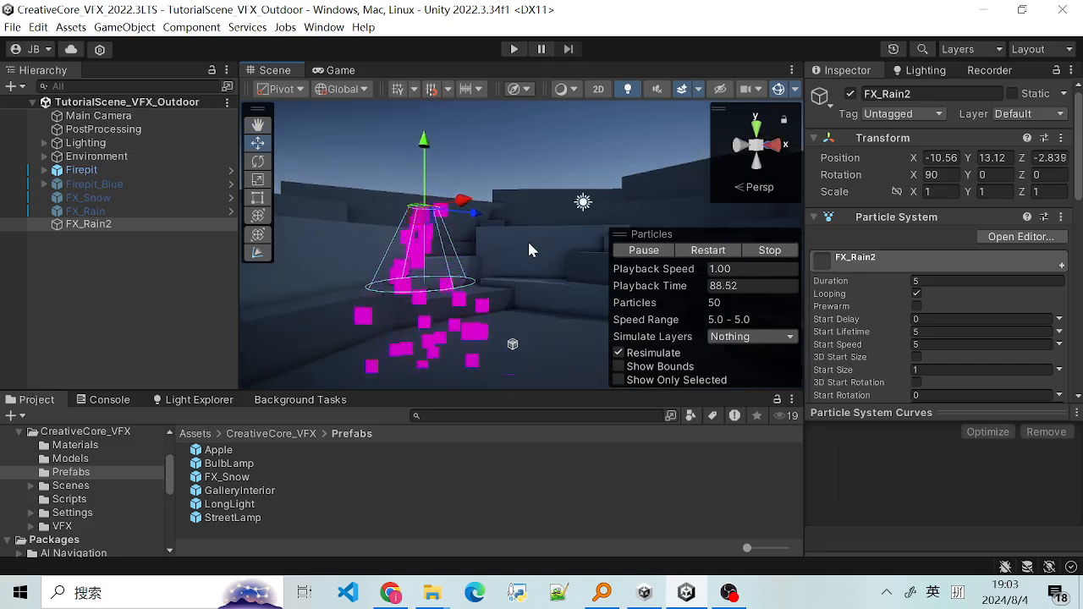
scroll(513, 260, up, 2)
middle_drag(538, 312, 592, 280)
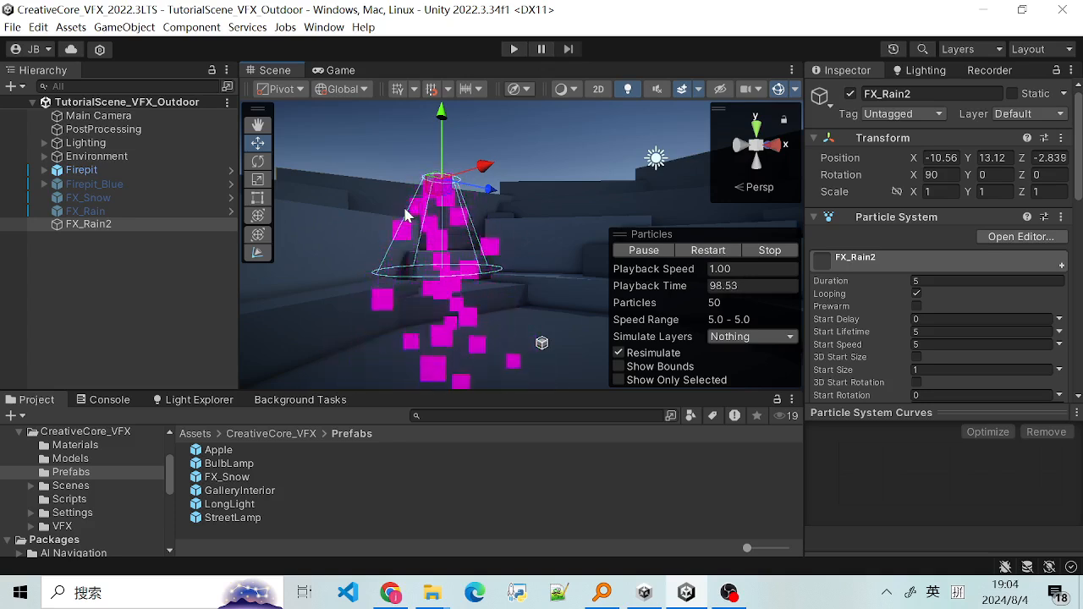
scroll(502, 210, down, 1)
middle_drag(552, 193, 546, 213)
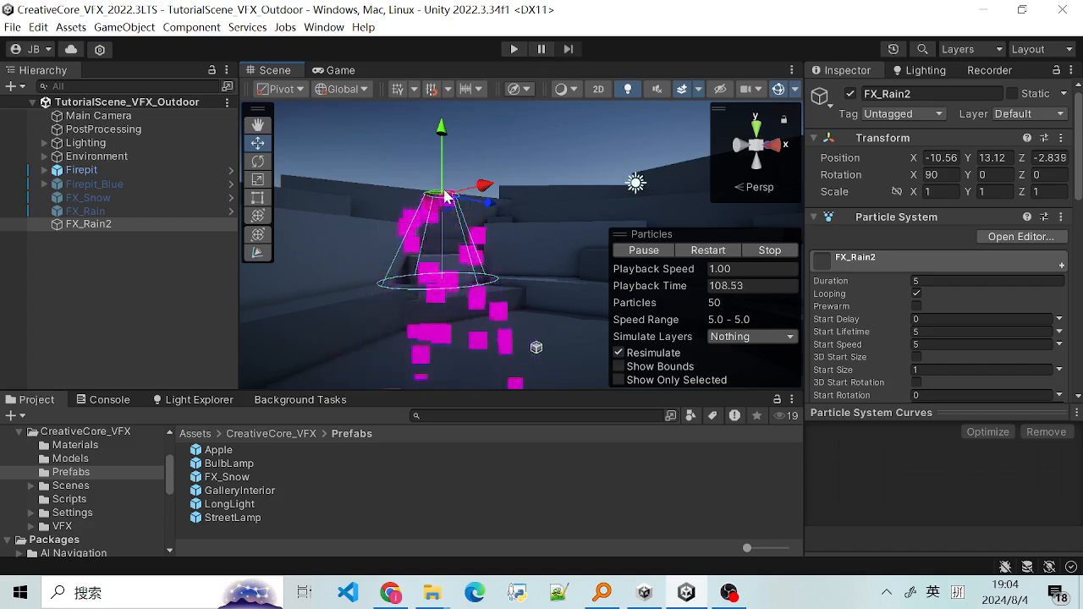
scroll(587, 277, down, 1)
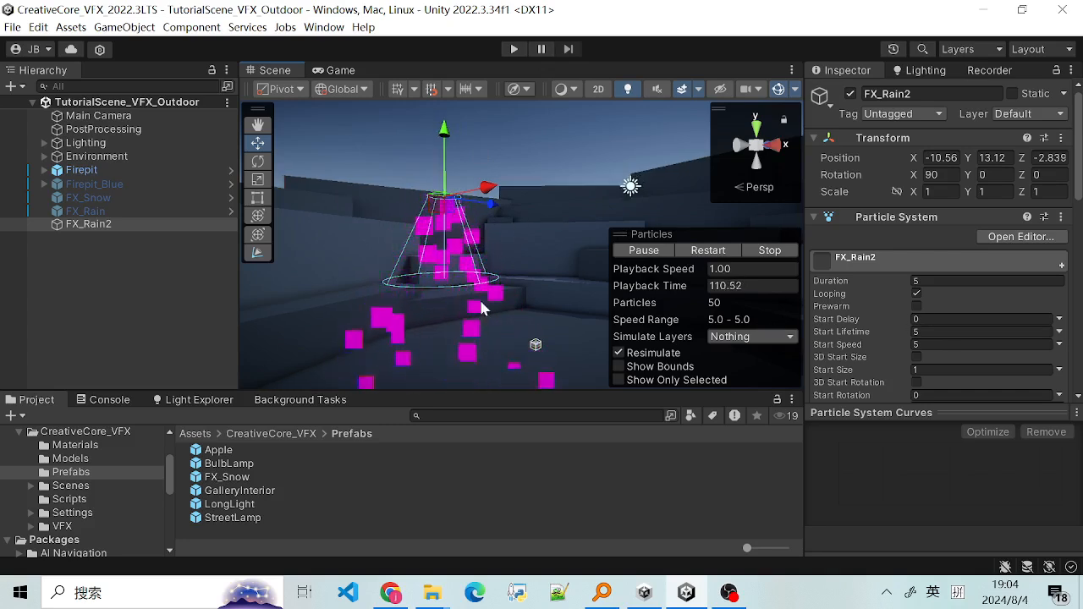
scroll(440, 233, up, 2)
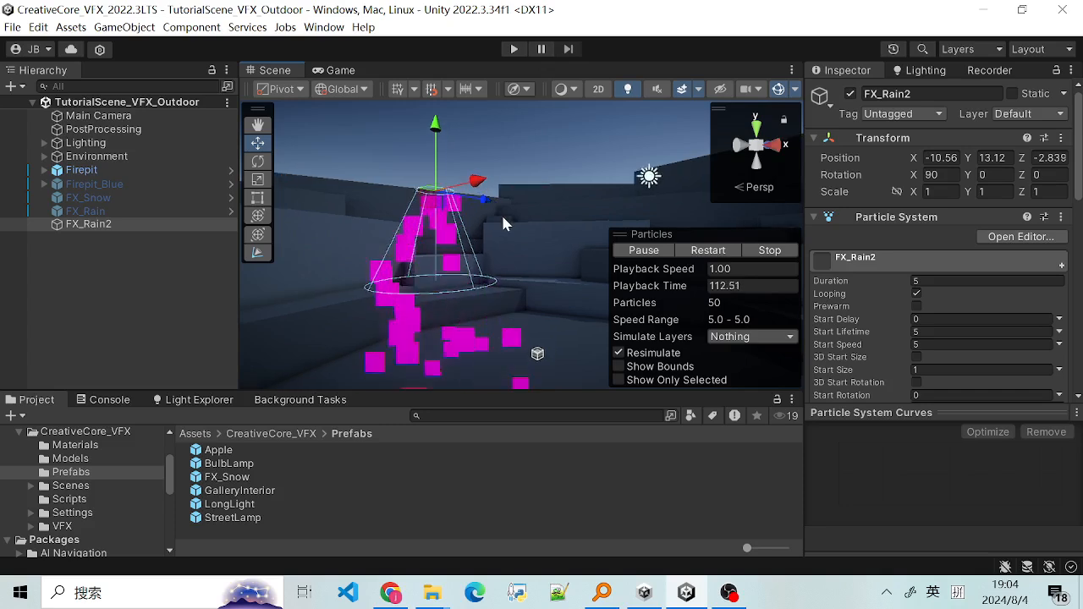
scroll(689, 289, down, 1)
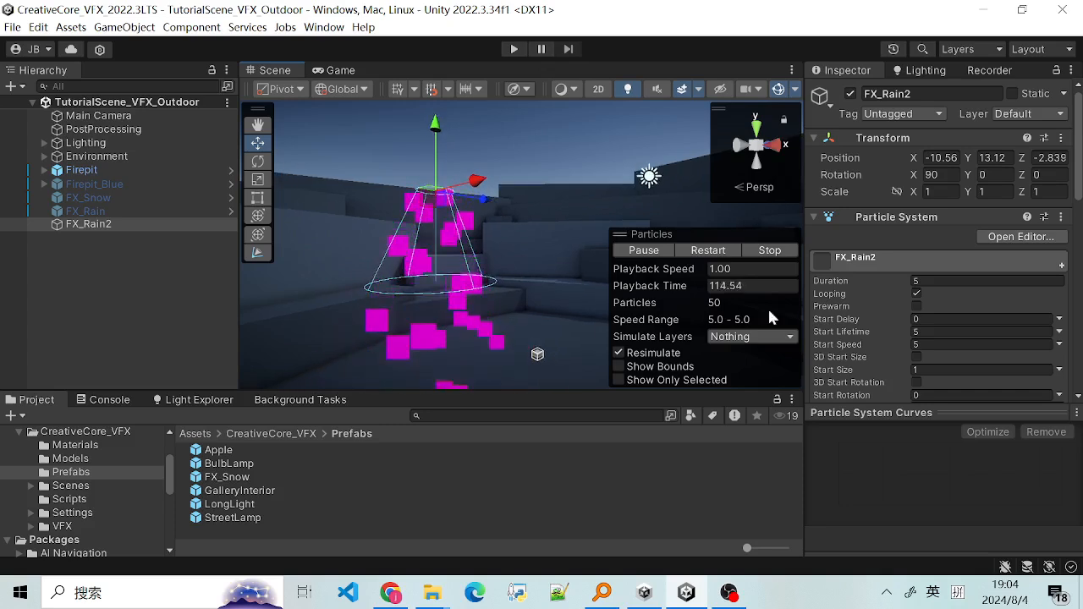
Expand the Shape module of the FX_Rain2 particle system and look through its settings.
scroll(857, 368, down, 8)
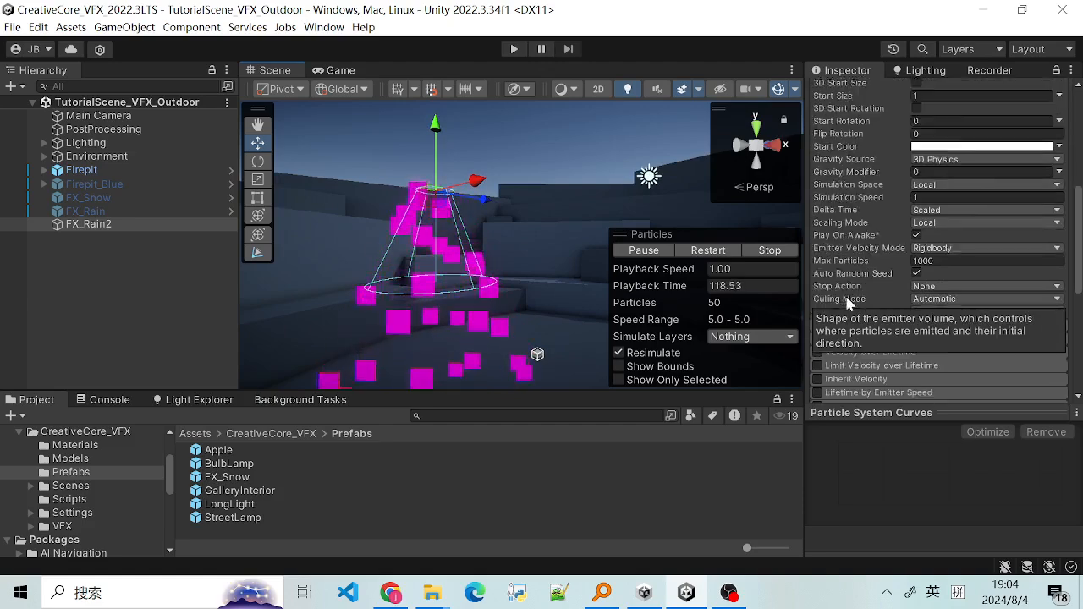
scroll(841, 245, up, 8)
scroll(880, 279, down, 8)
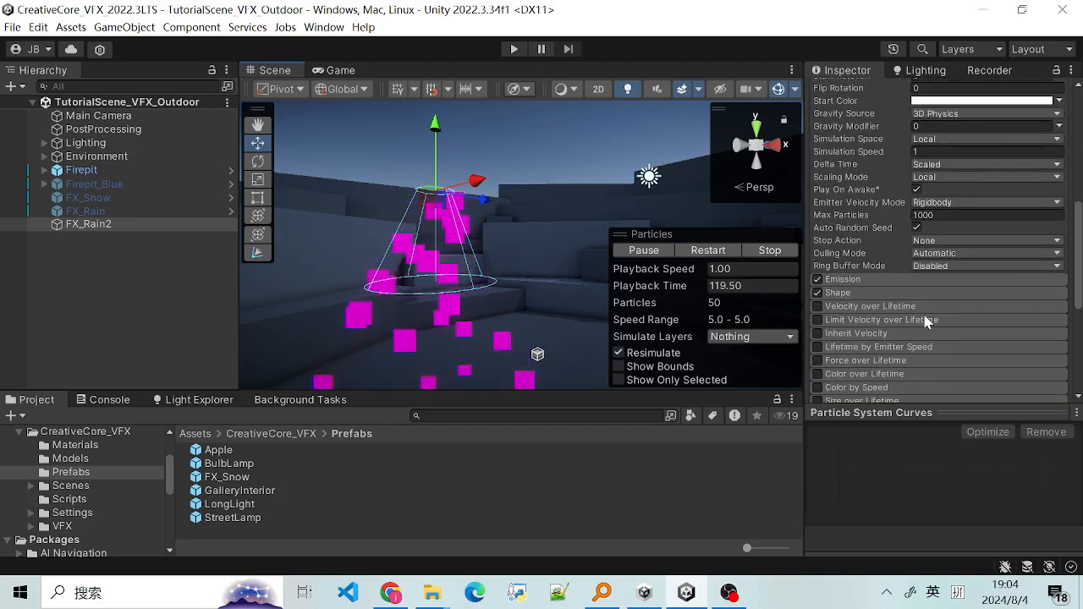
click(881, 290)
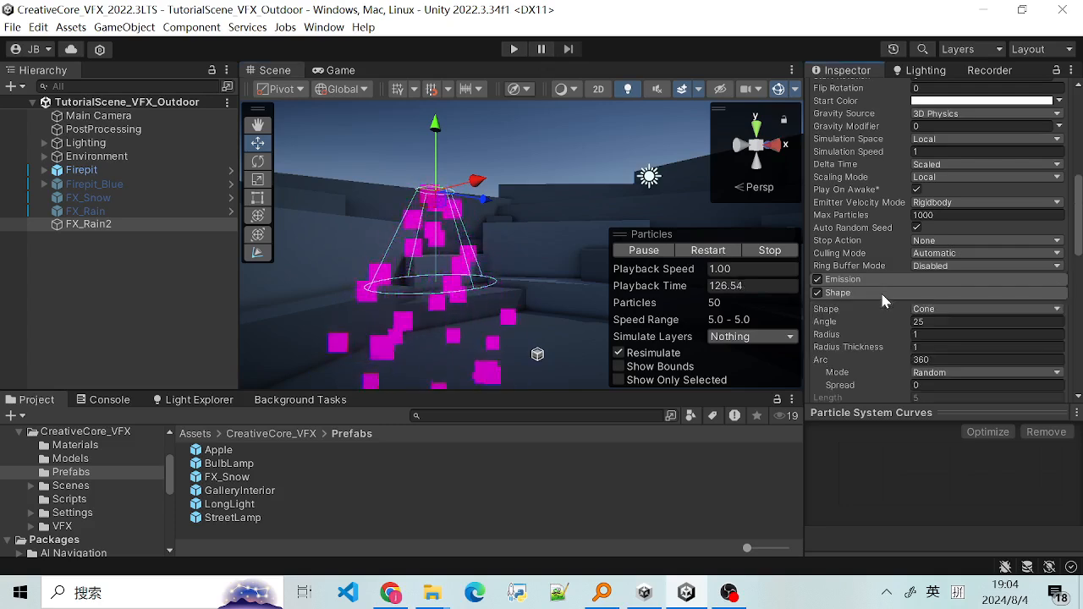
scroll(880, 291, down, 2)
scroll(882, 294, down, 5)
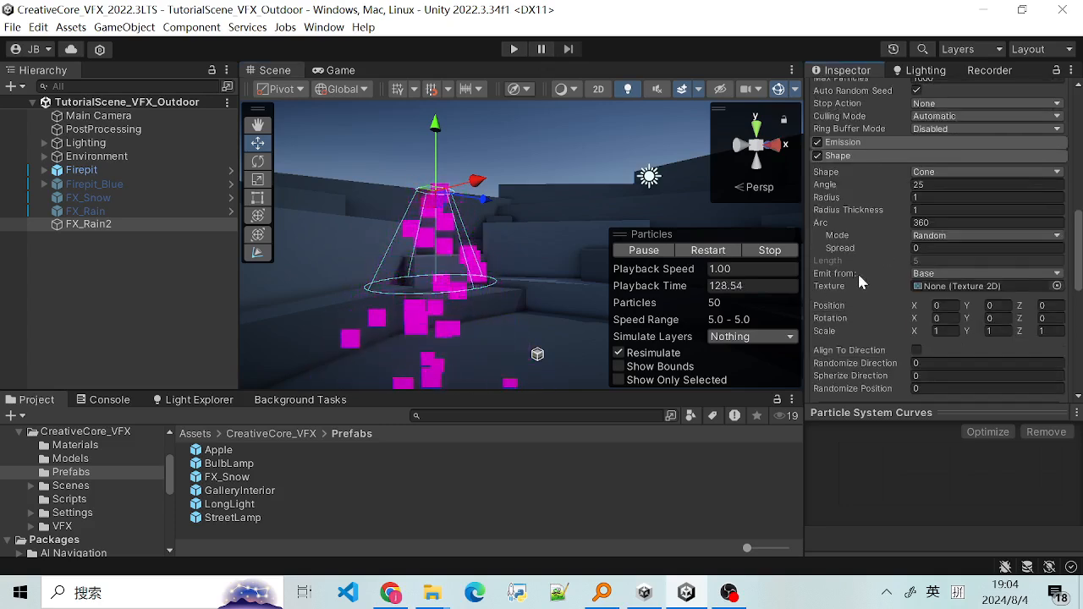
scroll(876, 330, up, 2)
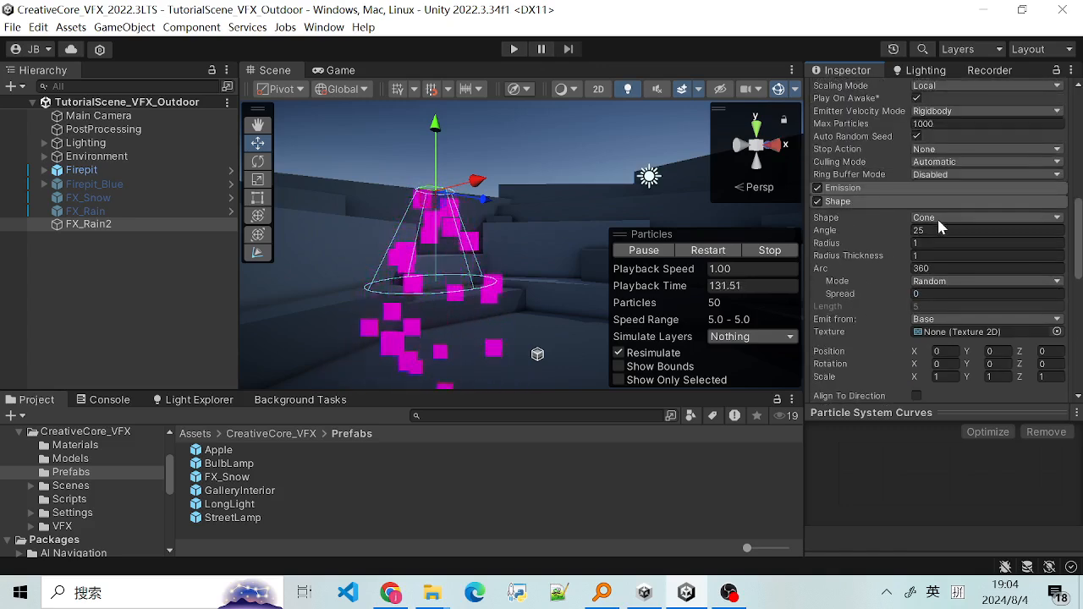
Try Rectangle as the emitter shape and view the particle stream in the scene.
click(988, 219)
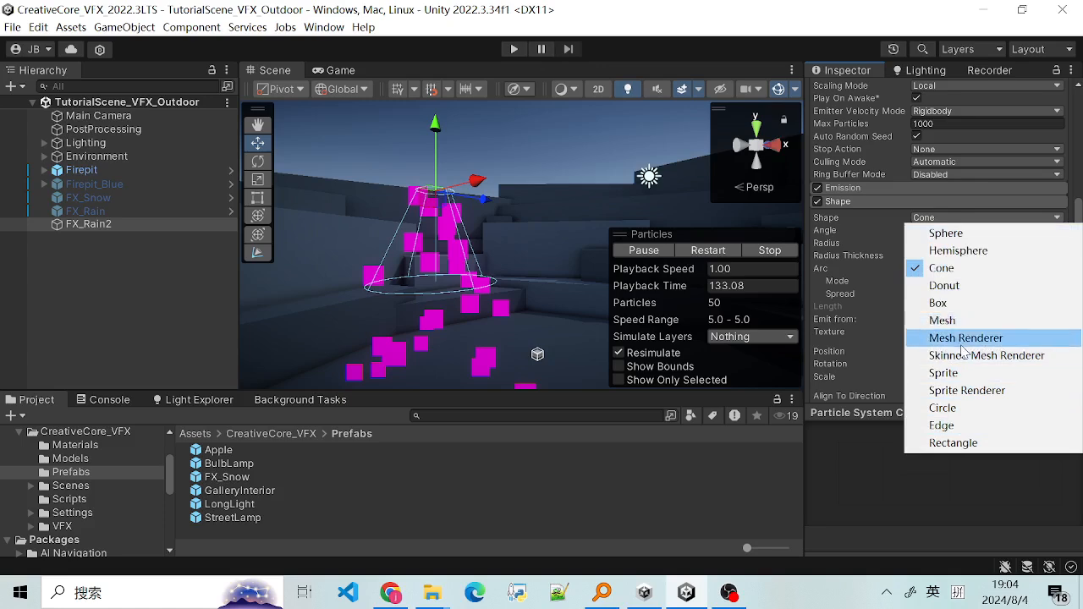
click(953, 443)
scroll(520, 321, up, 3)
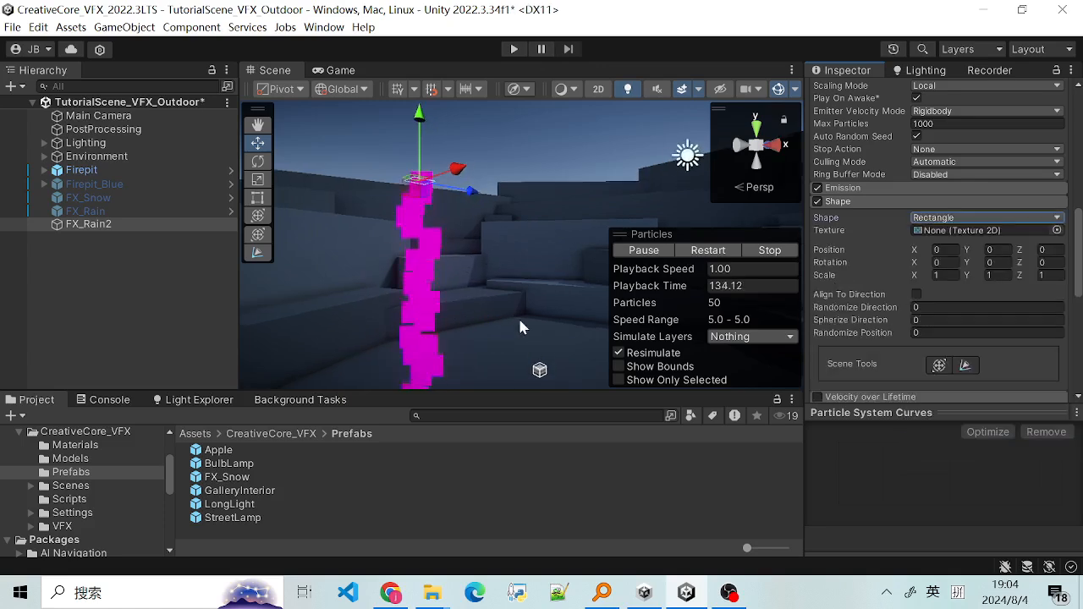
Try Sphere as the emitter shape and view how the particles spread around it.
click(972, 217)
click(946, 233)
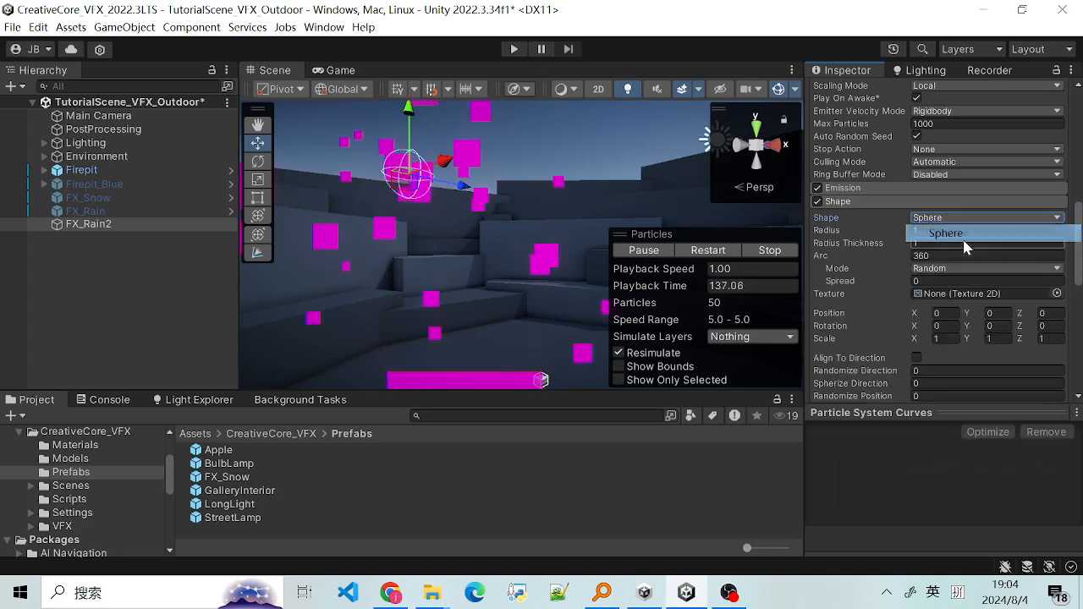
middle_drag(477, 228, 511, 303)
scroll(511, 303, down, 1)
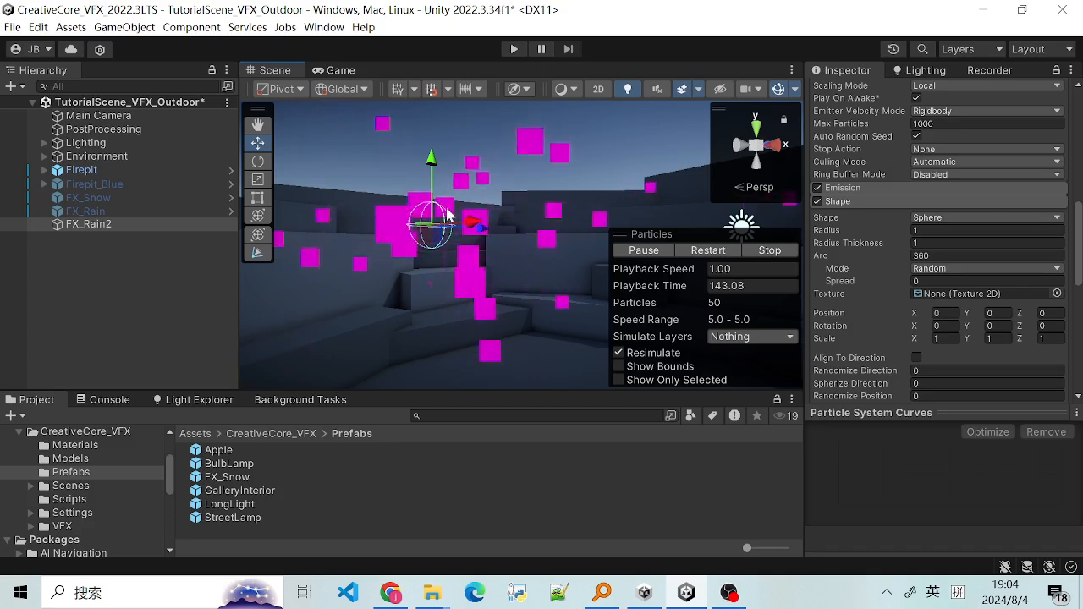
Set the emitter shape of FX_Rain2 to Hemisphere.
click(978, 218)
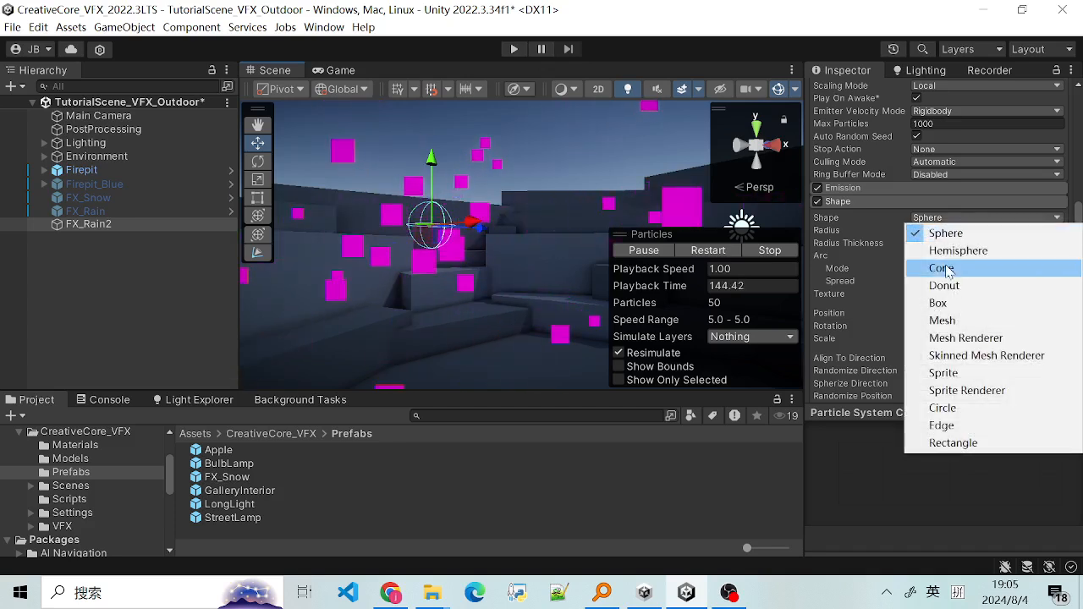
click(970, 252)
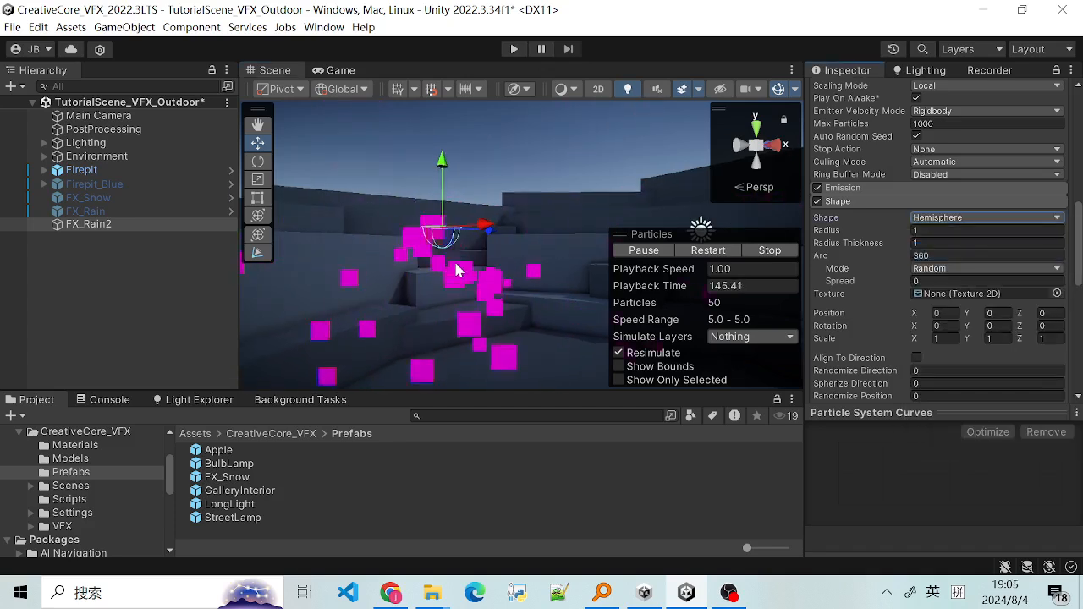
Try Donut as the emitter shape of FX_Rain2, and set it to Box instead.
click(973, 217)
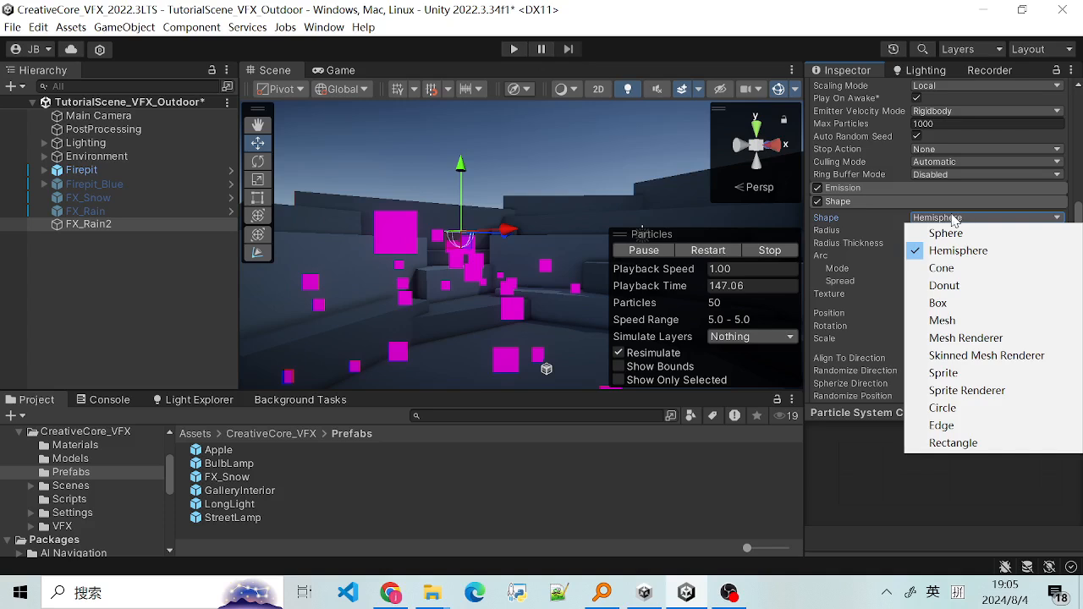
click(945, 286)
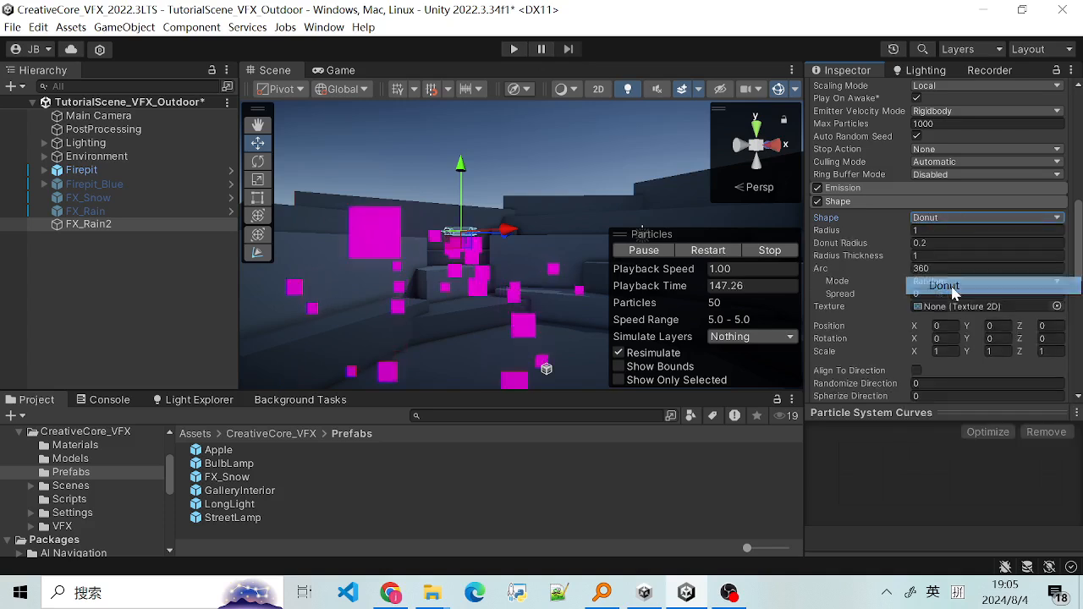
click(938, 218)
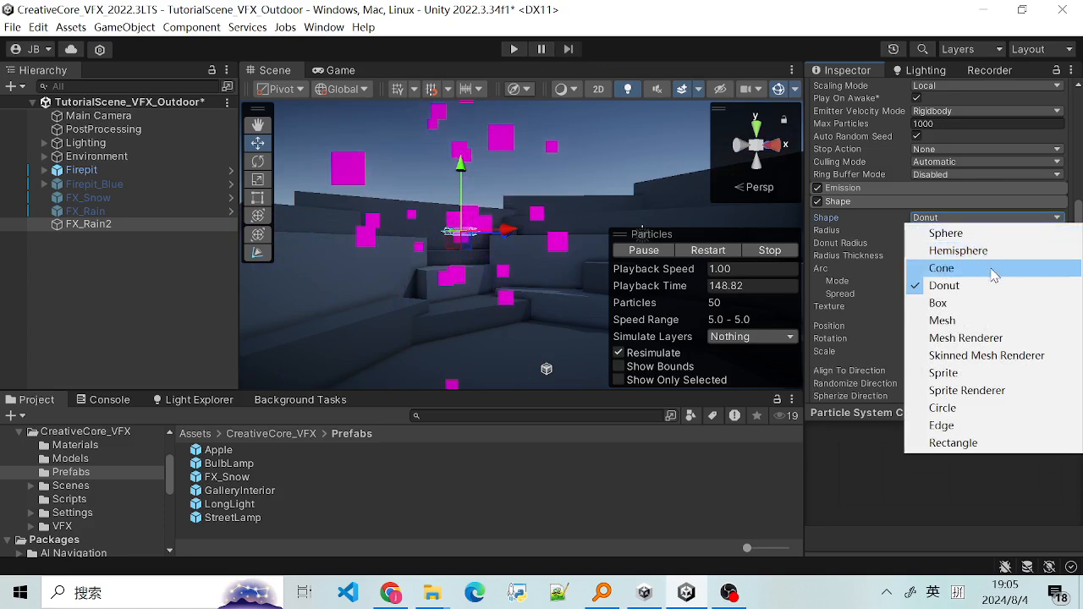
click(938, 303)
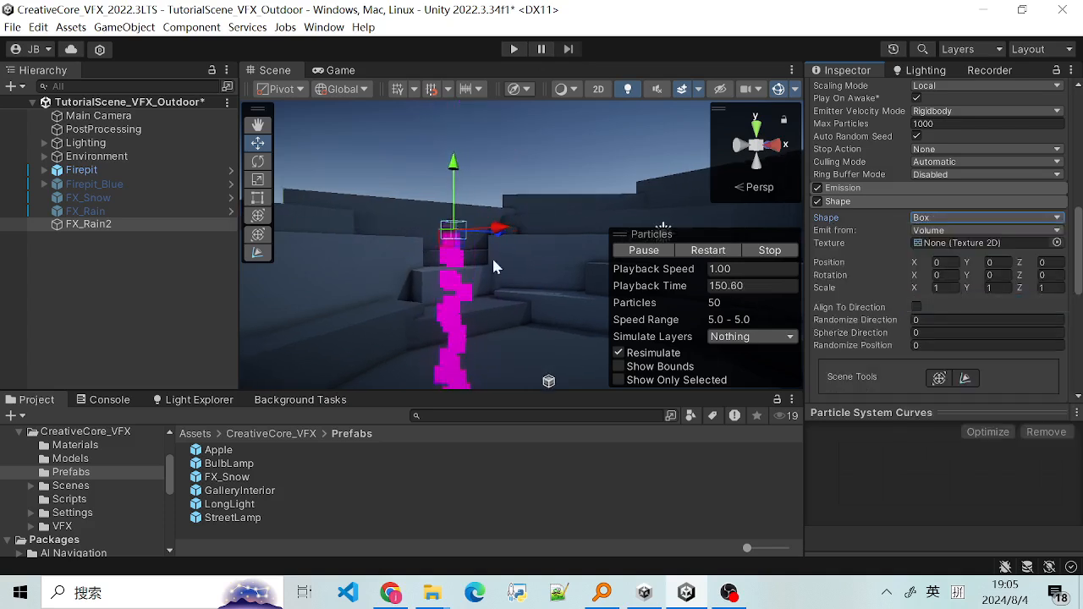
middle_drag(490, 267, 552, 315)
scroll(542, 284, up, 1)
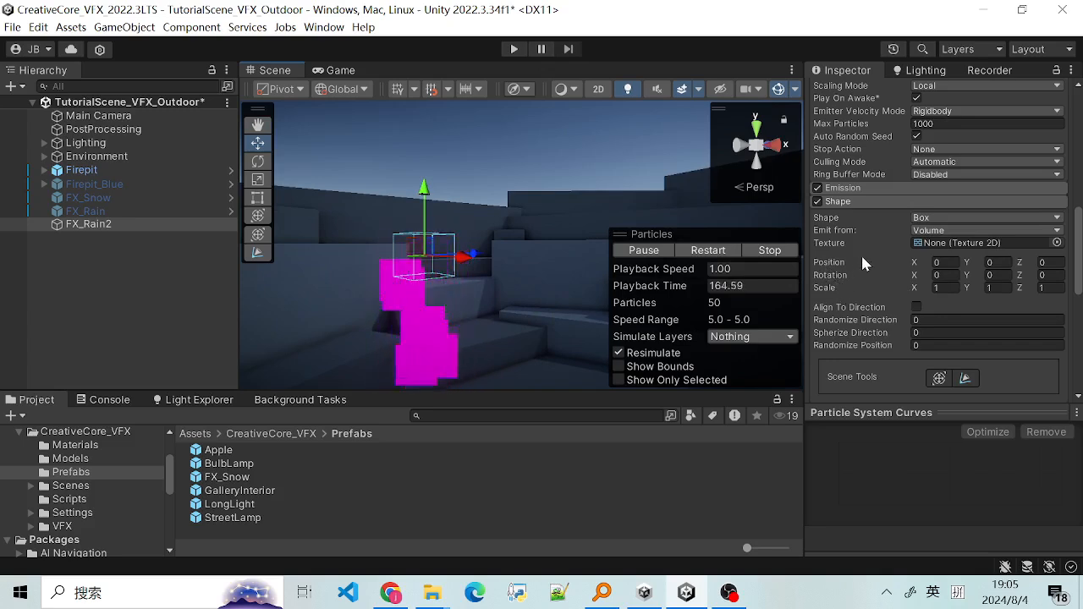
Set the box emitter's Shape scale to 10 on X and 10 on Y.
drag(1082, 284, 933, 259)
scroll(840, 258, up, 2)
mouse_move(1075, 279)
mouse_down()
mouse_move(1061, 125)
mouse_move(1075, 271)
mouse_up()
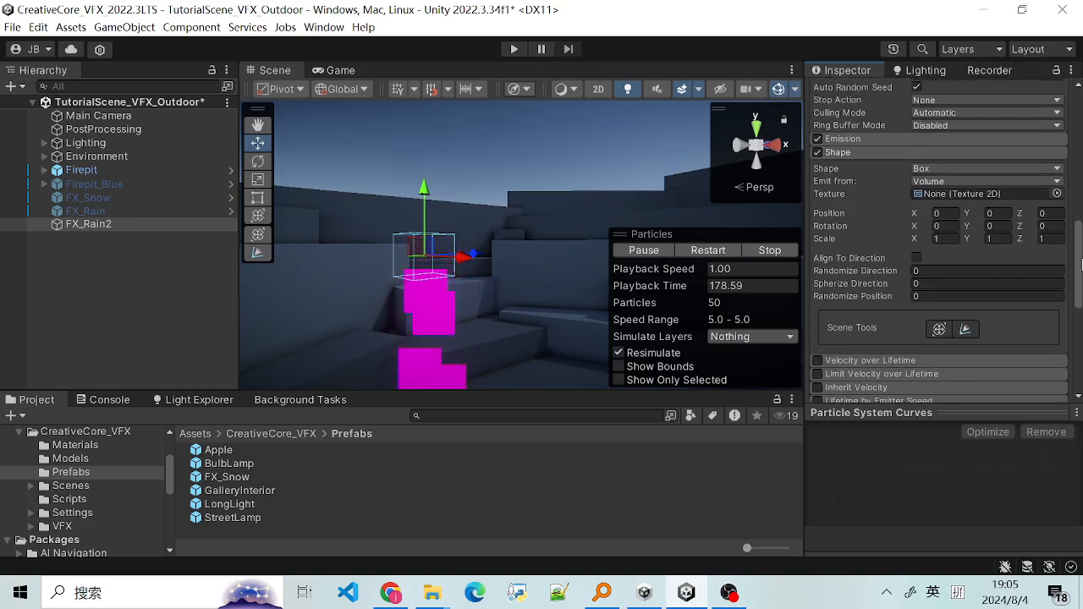
scroll(849, 243, up, 2)
scroll(848, 243, down, 1)
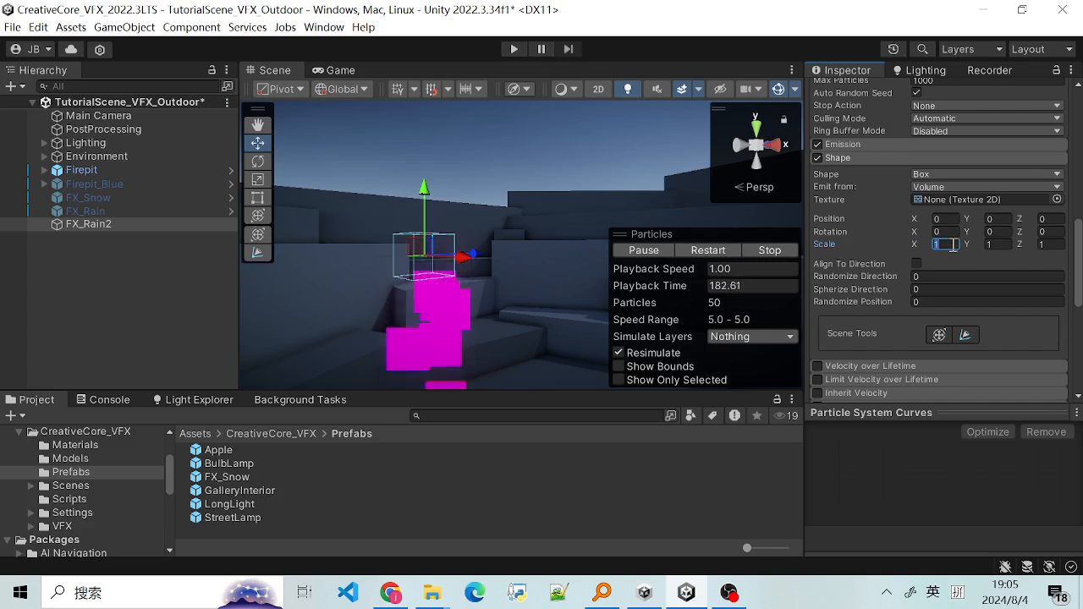
text(10)
click(999, 232)
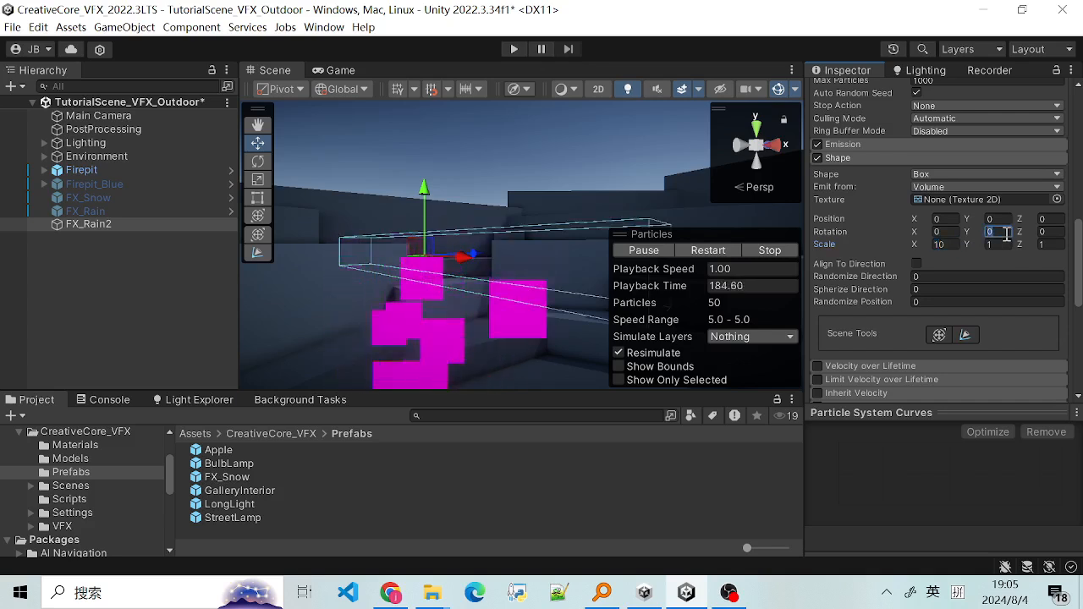
click(995, 244)
text(10)
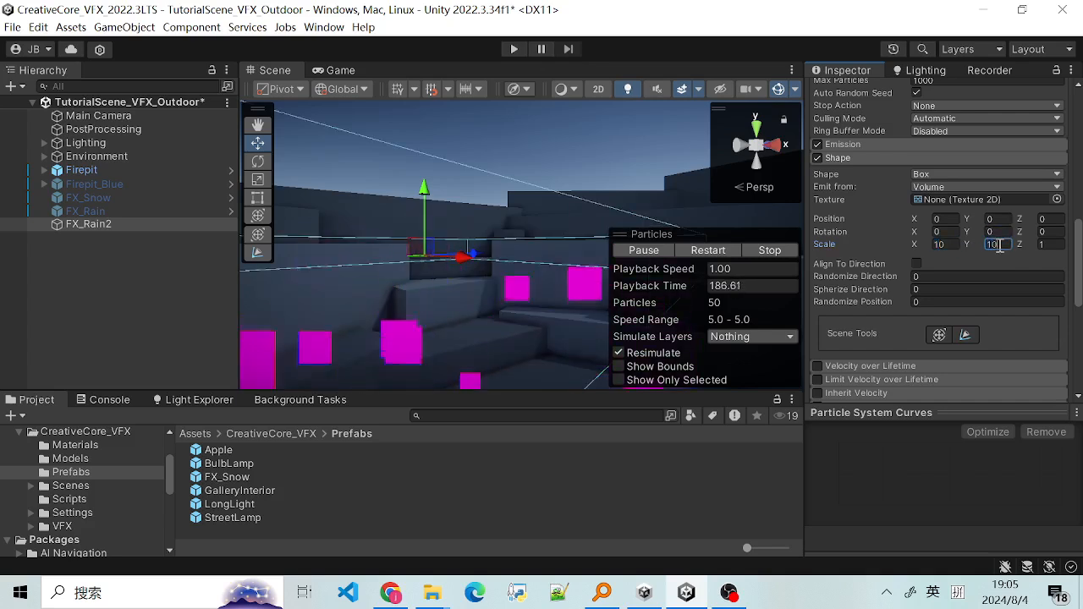
Examine from several views how the particles spread as they fall from the enlarged box emitter.
scroll(392, 322, down, 8)
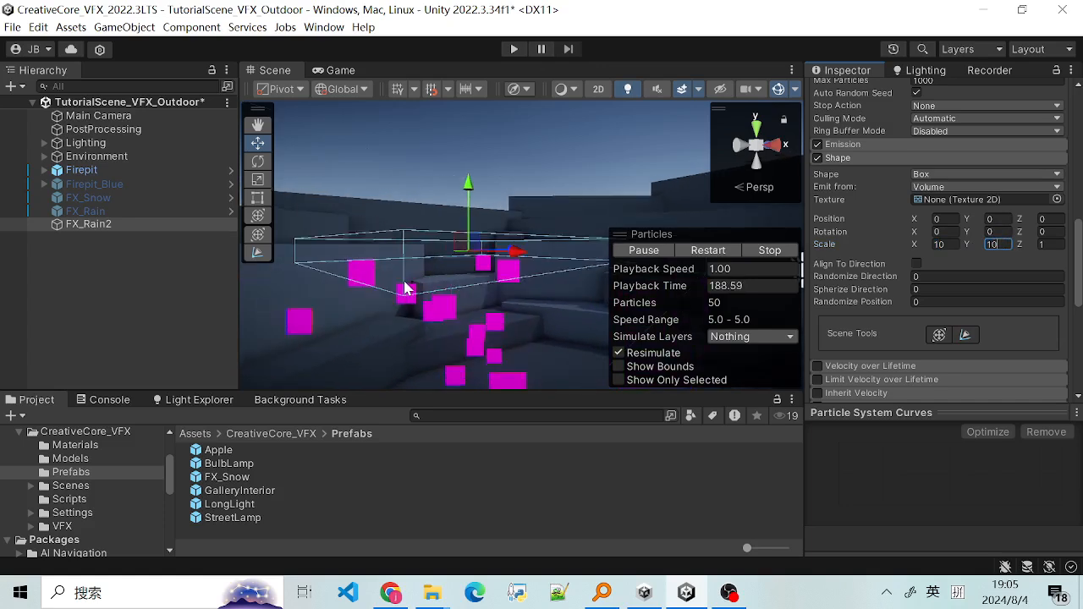
middle_drag(474, 297, 441, 272)
scroll(492, 330, down, 2)
scroll(489, 271, down, 1)
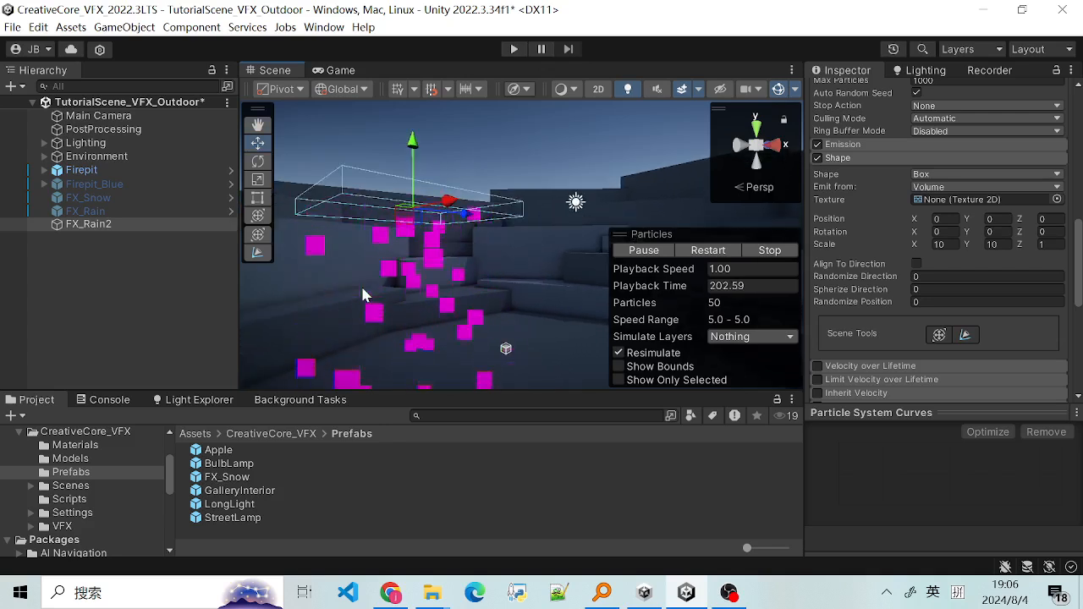
scroll(433, 297, up, 1)
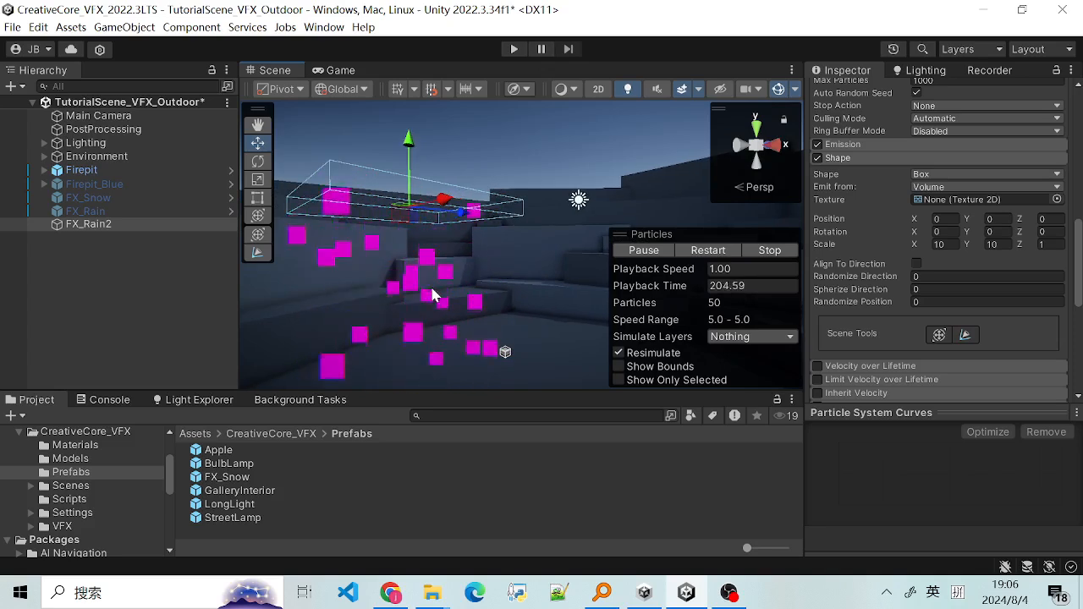
scroll(402, 269, up, 1)
middle_drag(404, 271, 469, 295)
scroll(469, 297, up, 2)
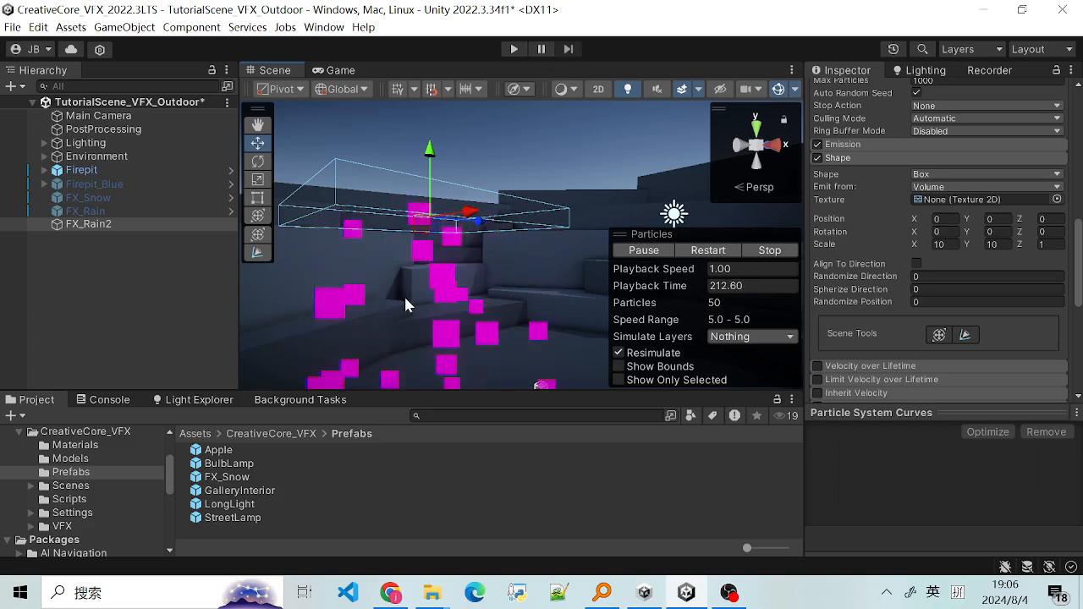
scroll(391, 292, down, 1)
middle_drag(373, 286, 414, 294)
scroll(416, 325, up, 1)
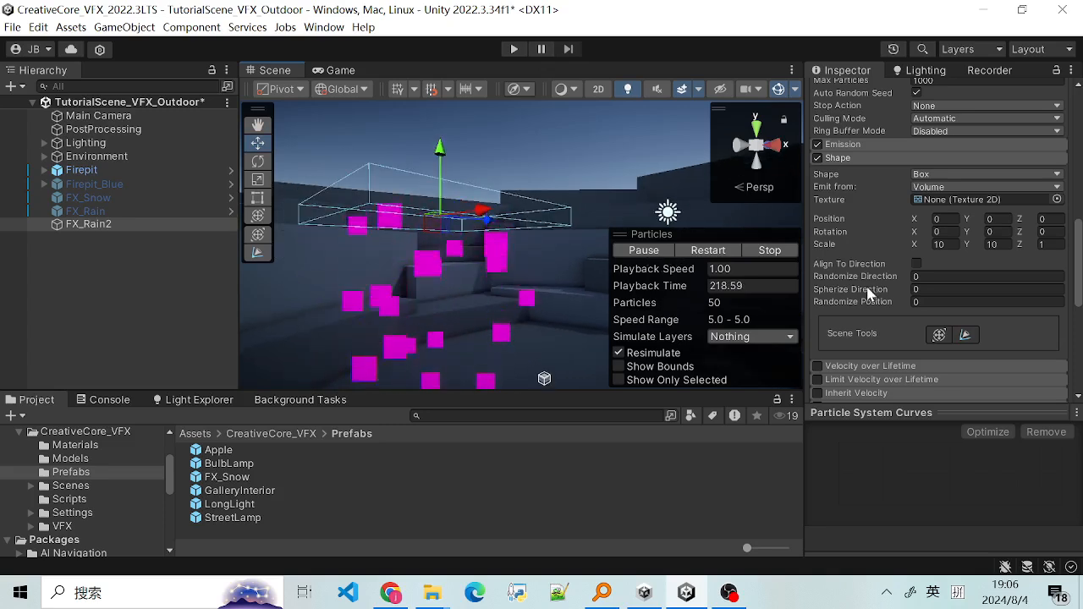
Expand the Renderer module of the FX_Rain2 particle system to reach its material settings.
scroll(947, 334, down, 5)
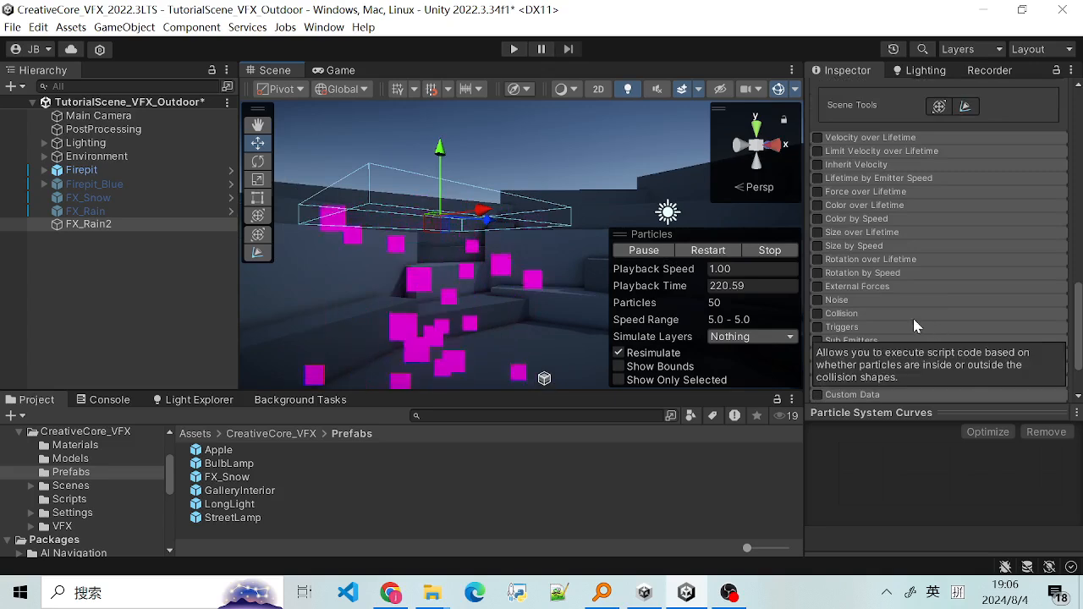
scroll(905, 320, down, 2)
scroll(851, 351, up, 10)
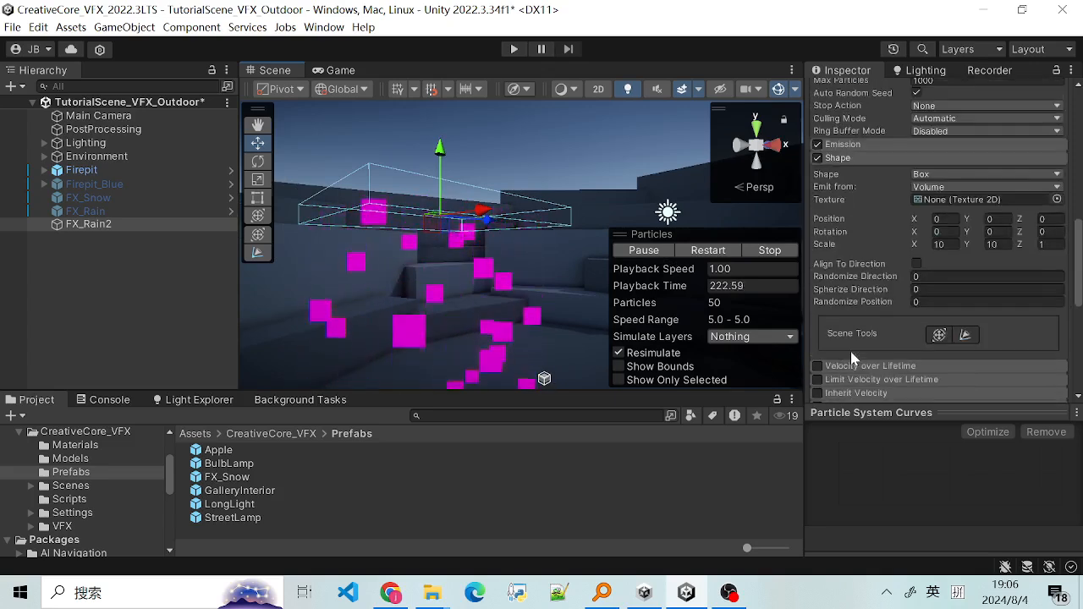
scroll(879, 336, down, 12)
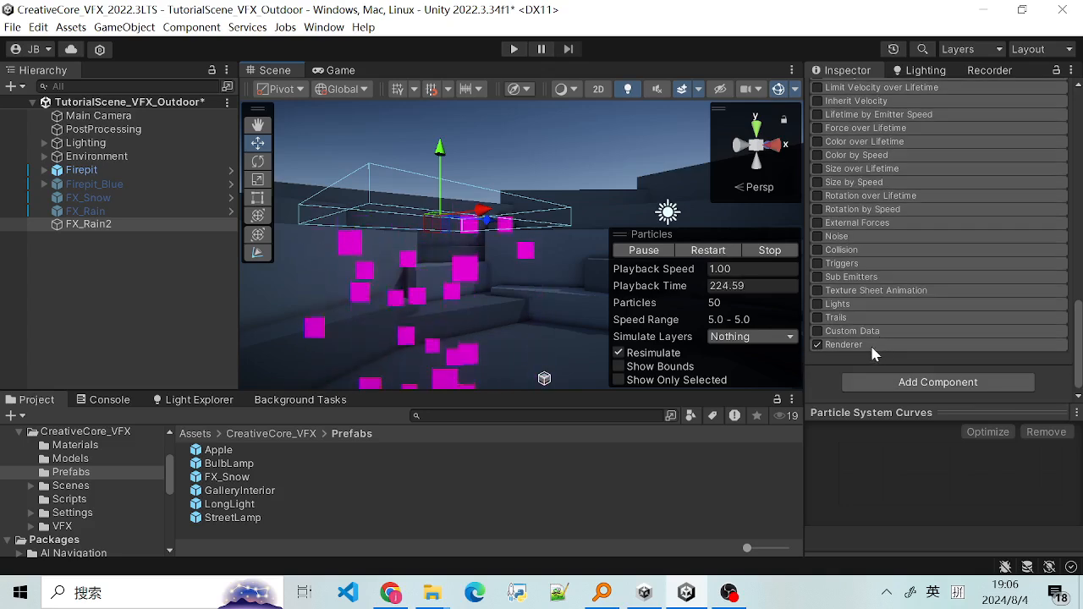
click(882, 345)
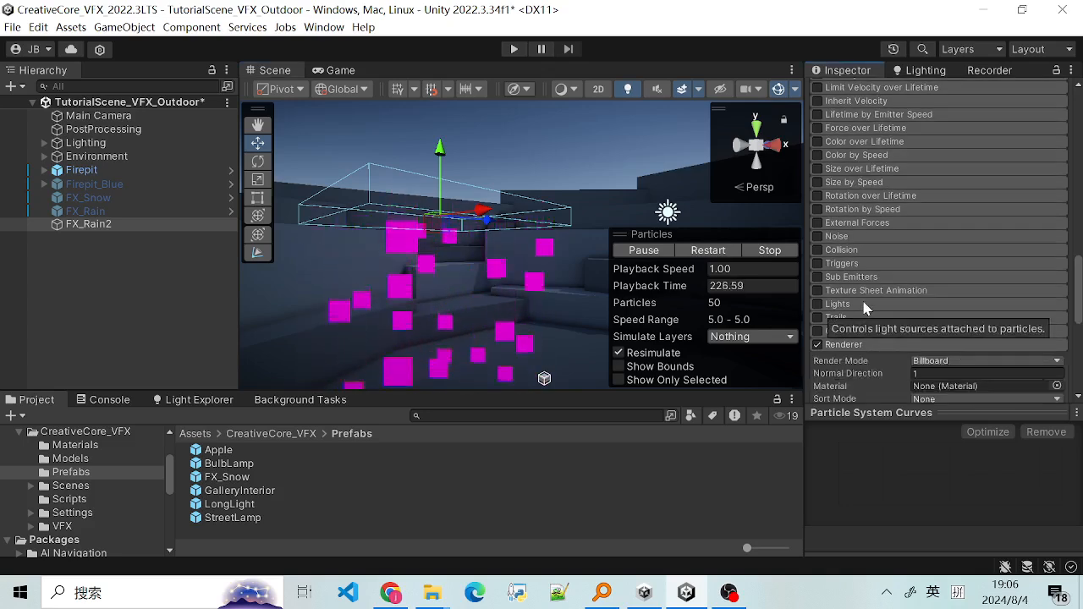
scroll(871, 347, down, 6)
scroll(887, 299, down, 3)
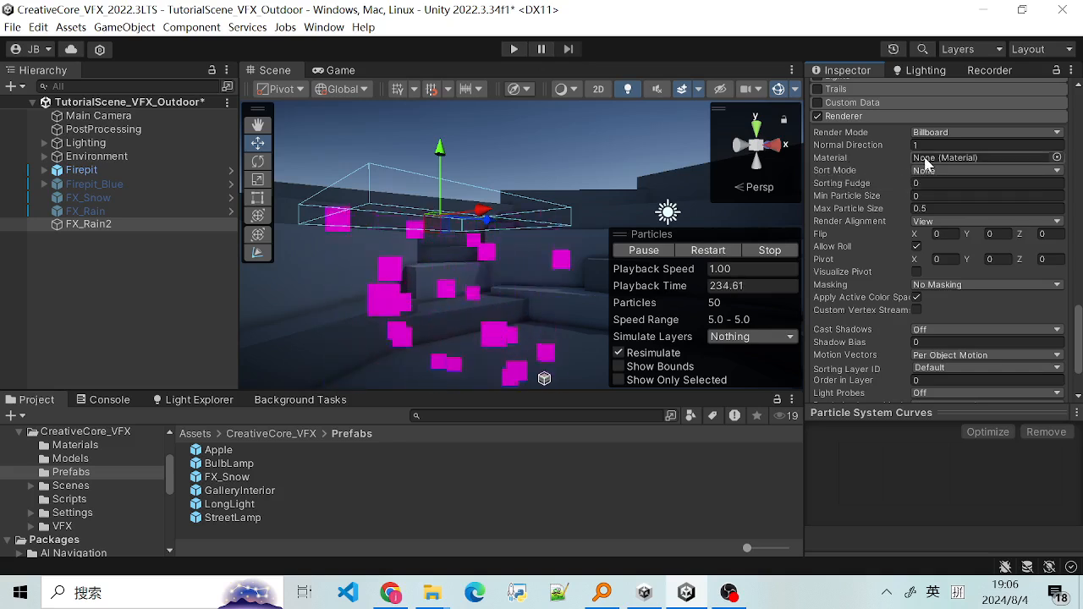
Search the materials for Snow and assign SnowMaterial as the particle renderer's material.
click(1056, 158)
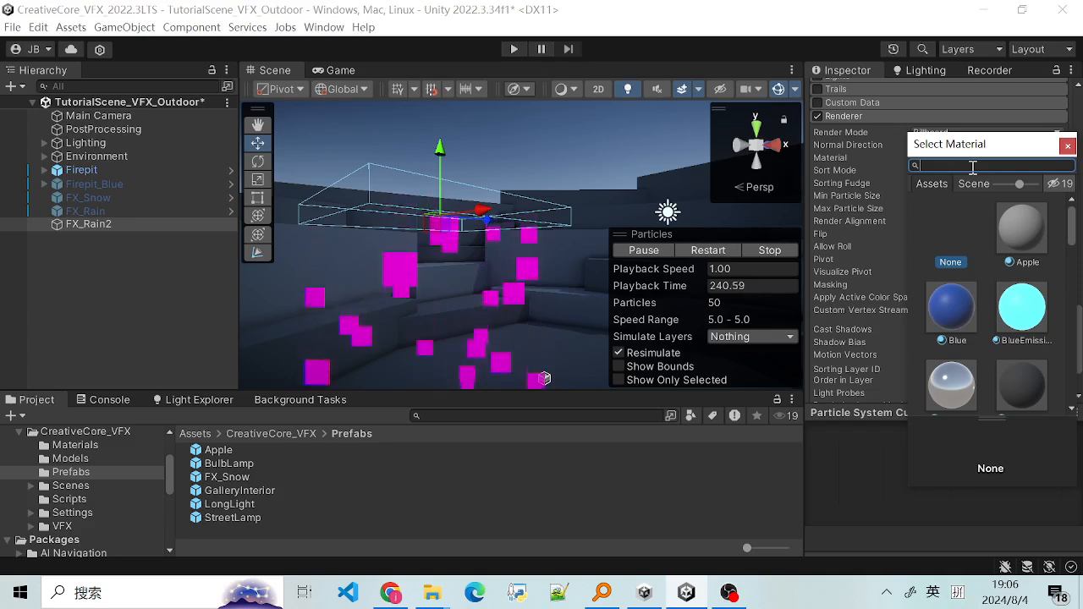
text(S)
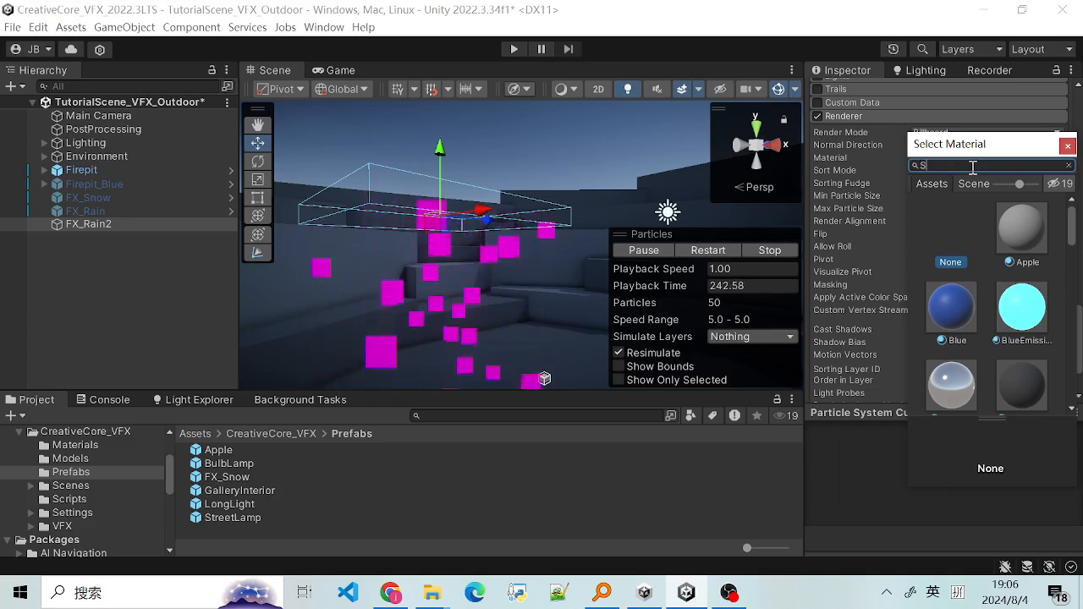
text(now)
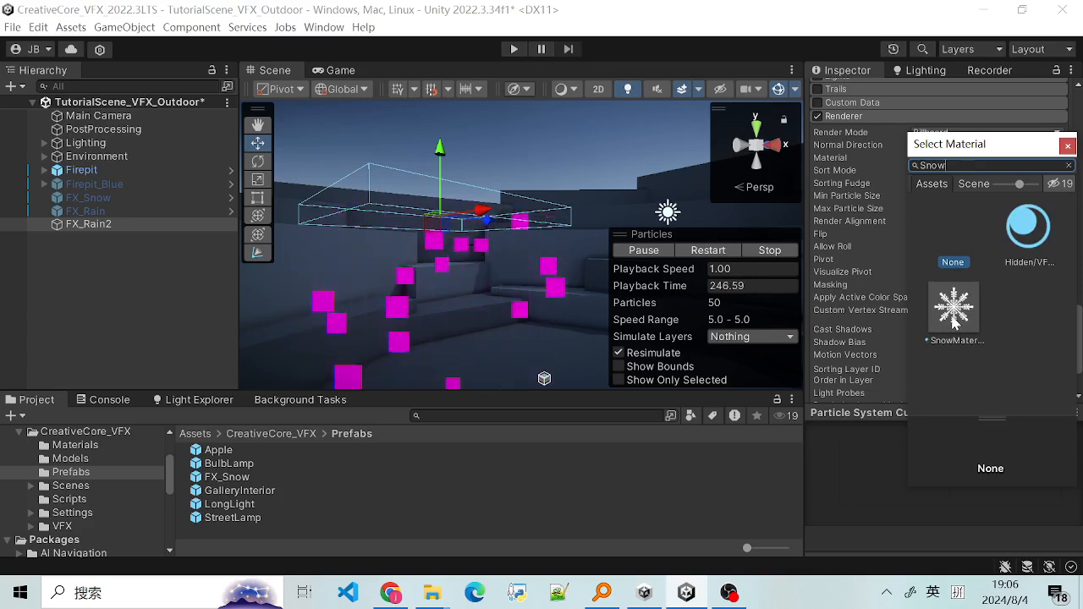
click(974, 335)
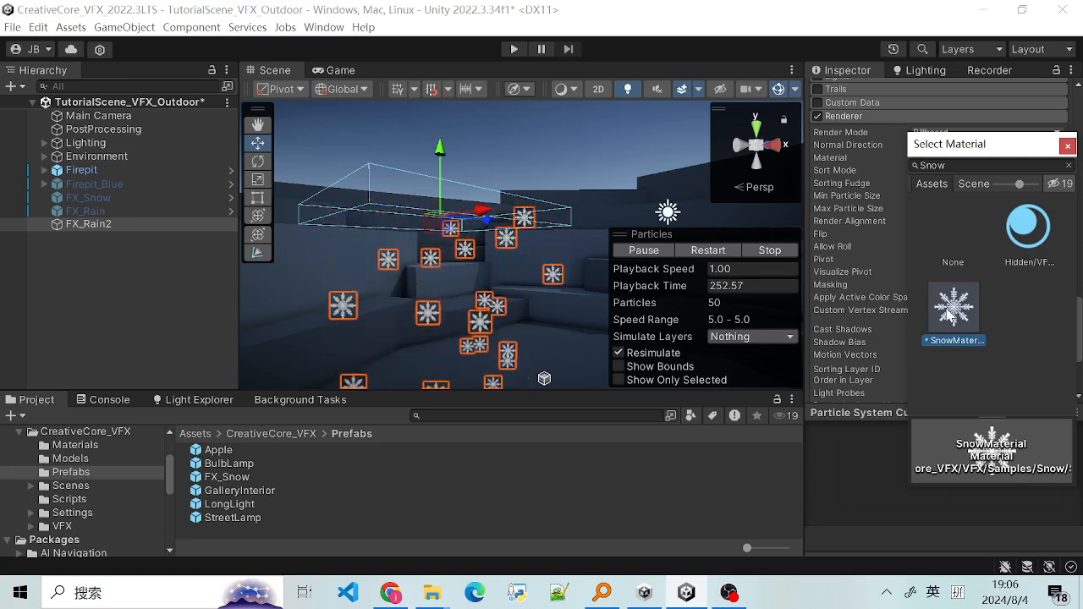
click(1067, 145)
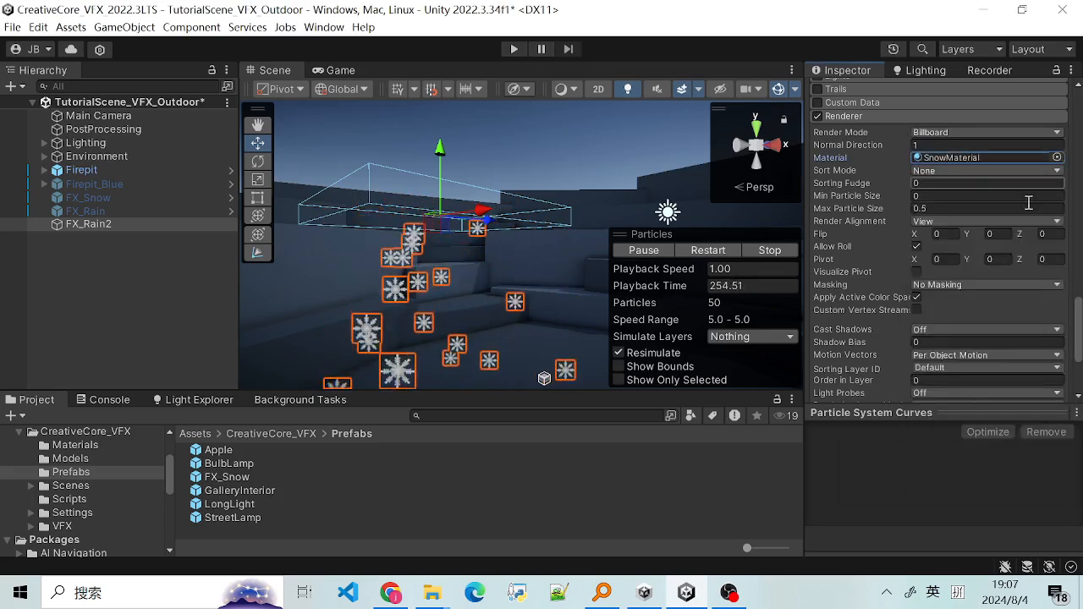
Locate the assigned SnowMaterial asset in the project and inspect its surface properties.
click(982, 157)
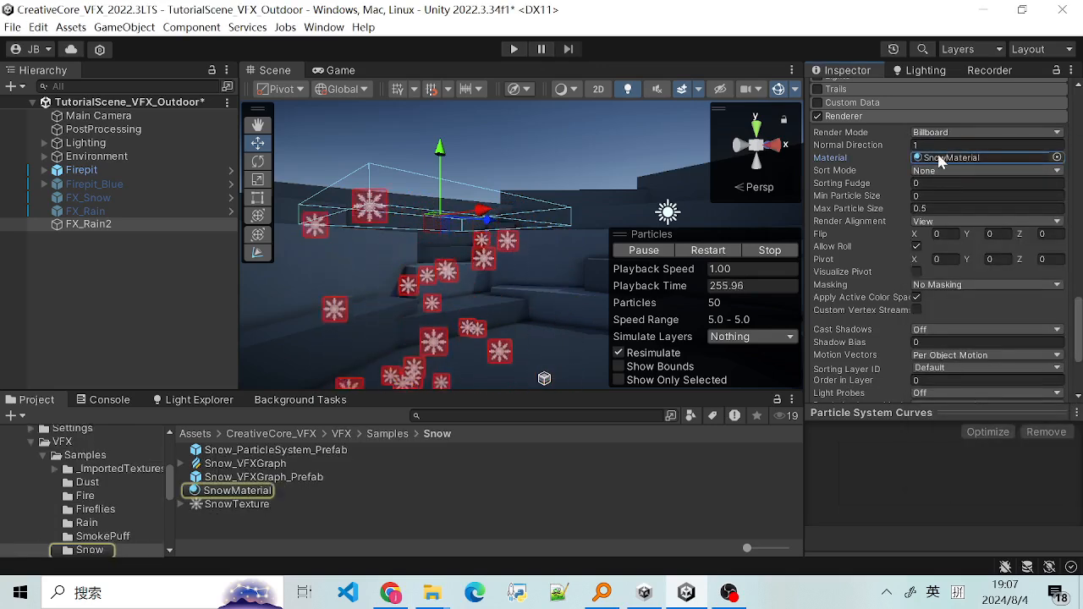
click(235, 491)
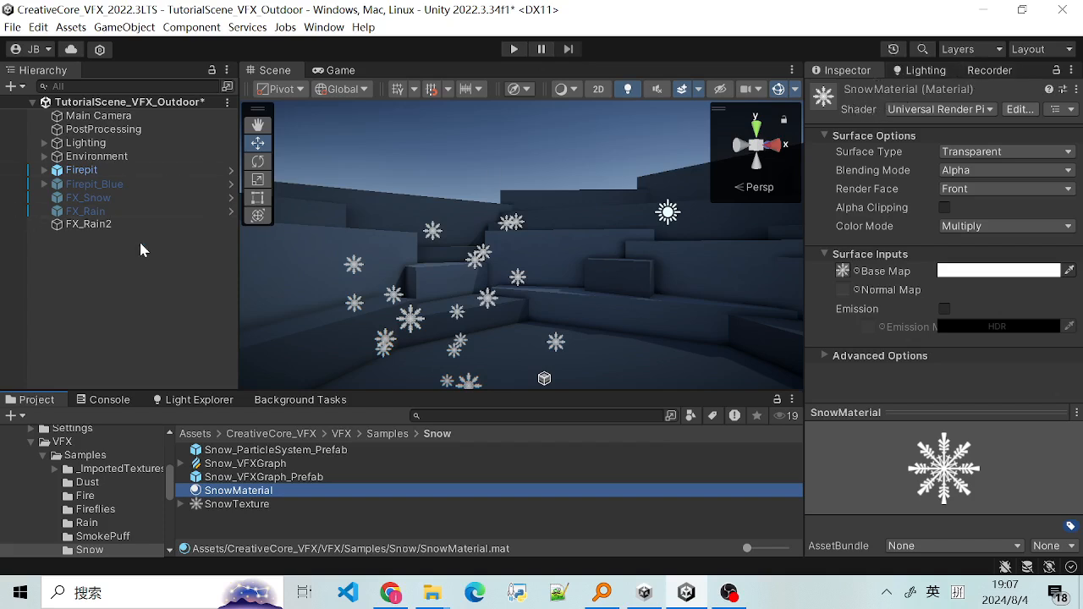
Reselect FX_Rain2 and set its particle Start Size to 0.1, checking the smaller particles in the scene.
click(89, 224)
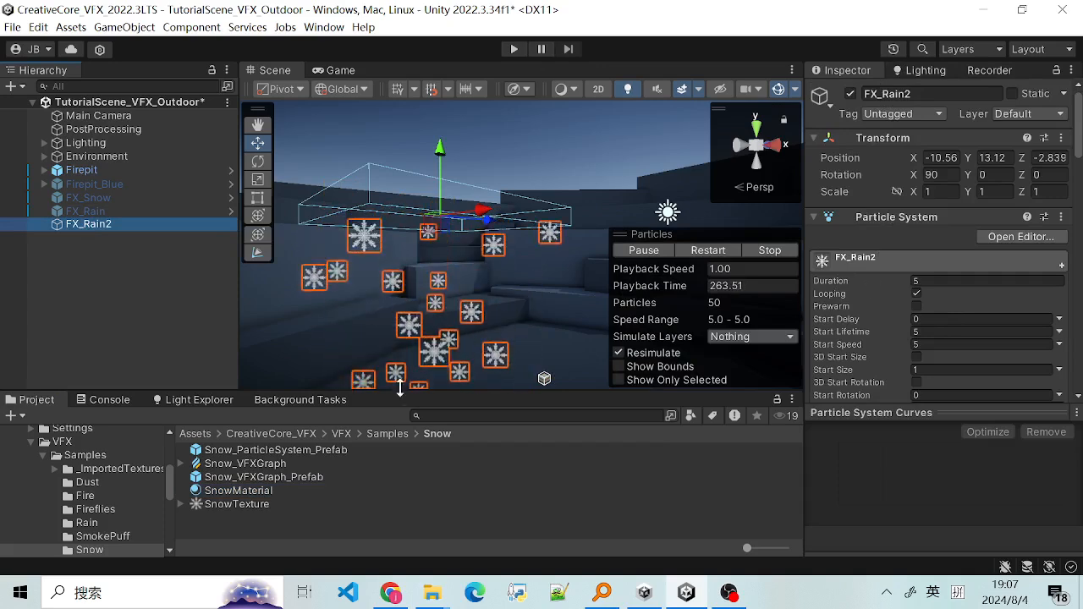
scroll(432, 271, down, 3)
scroll(426, 303, up, 3)
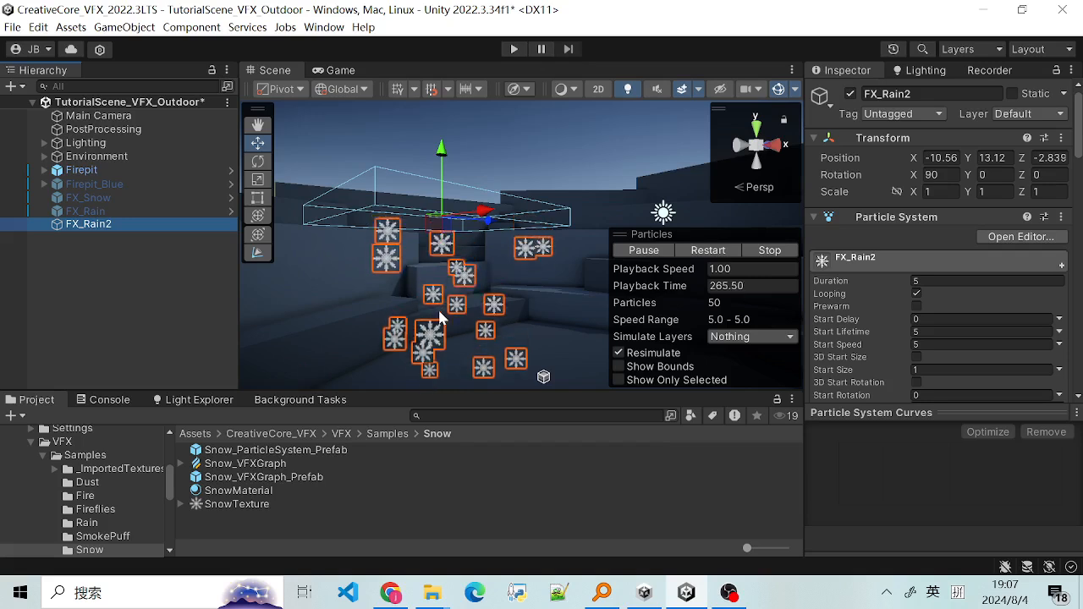
scroll(471, 307, down, 1)
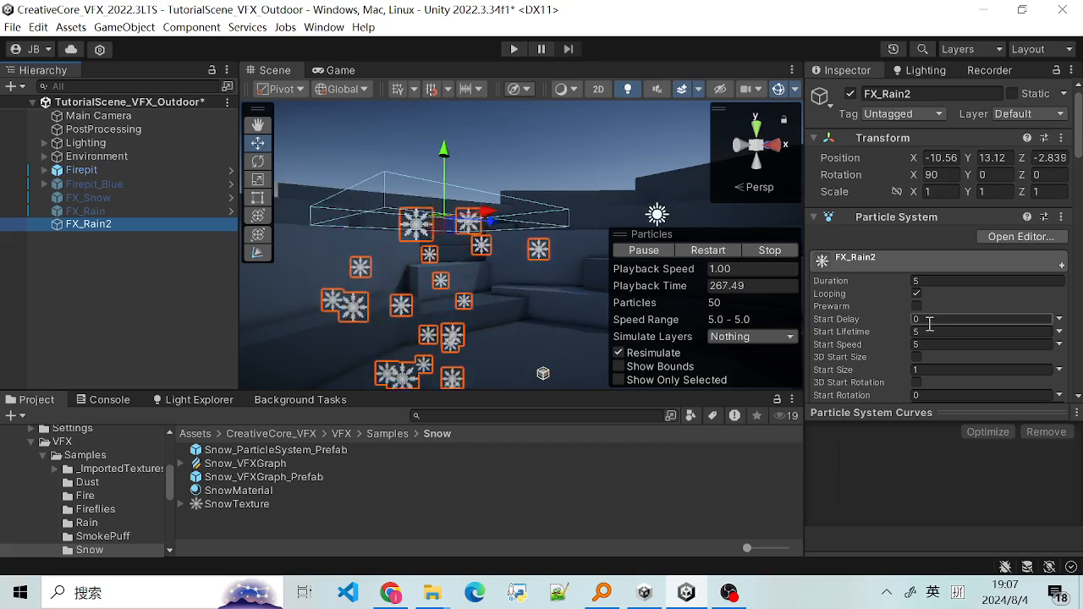
scroll(925, 313, down, 3)
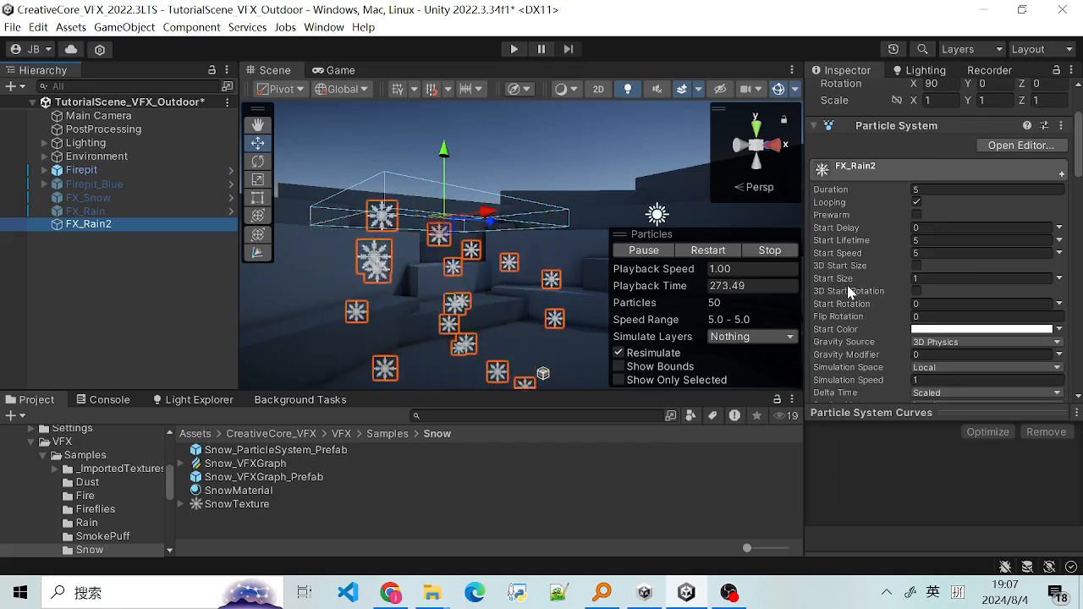
scroll(849, 327, down, 7)
scroll(849, 326, down, 4)
scroll(845, 312, up, 12)
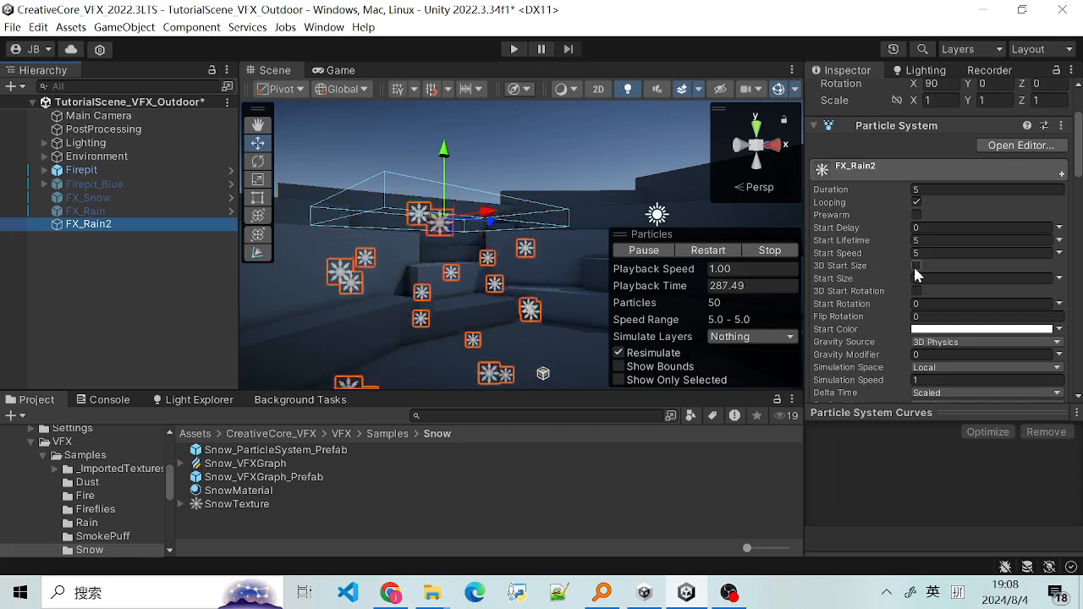
click(934, 279)
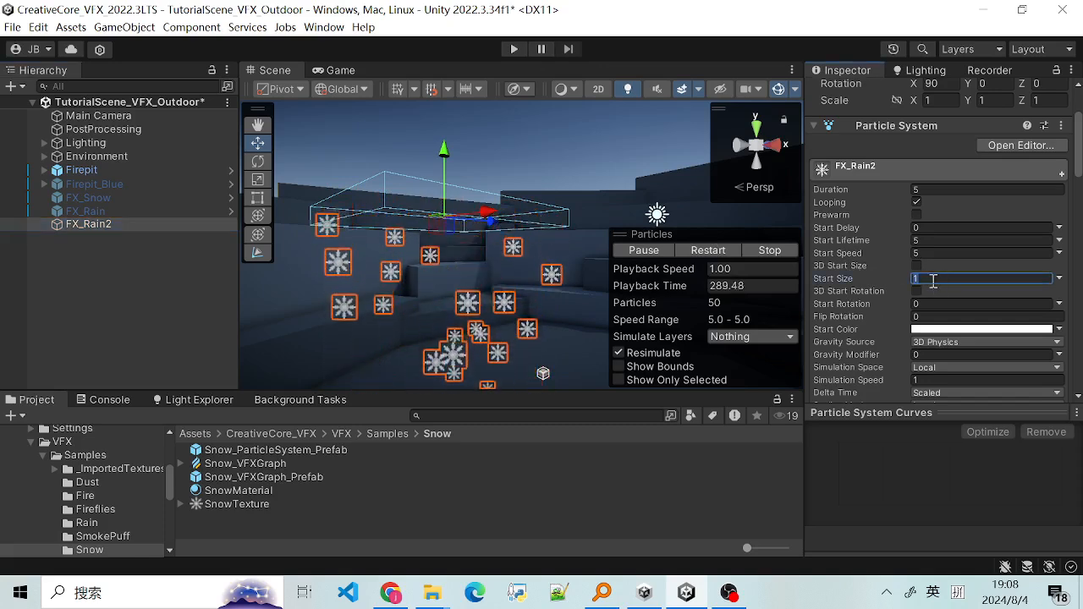
key(BackSpace)
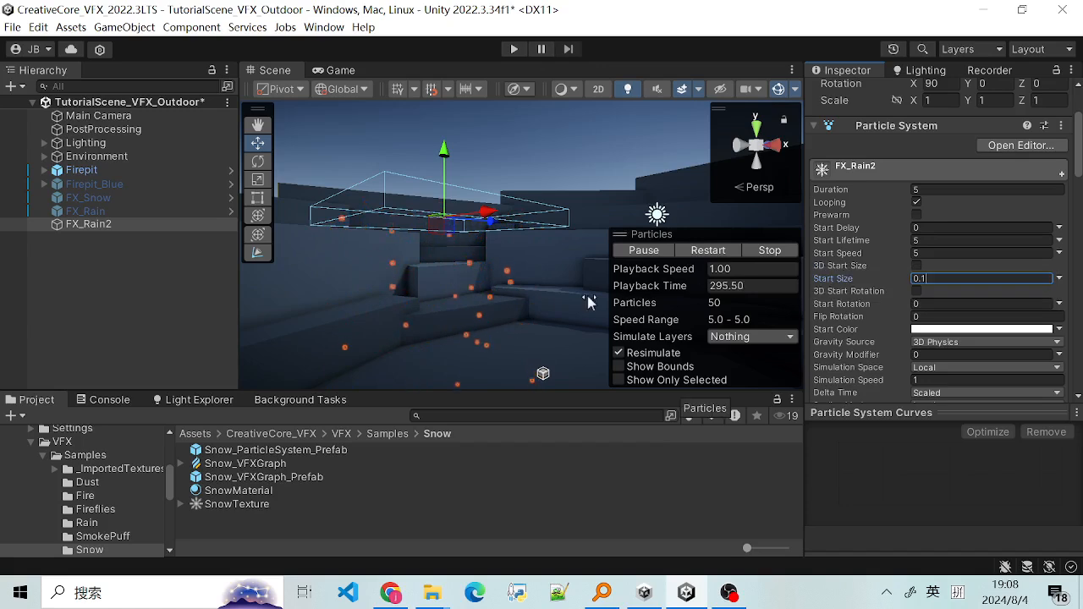
scroll(474, 309, up, 4)
middle_drag(420, 282, 484, 269)
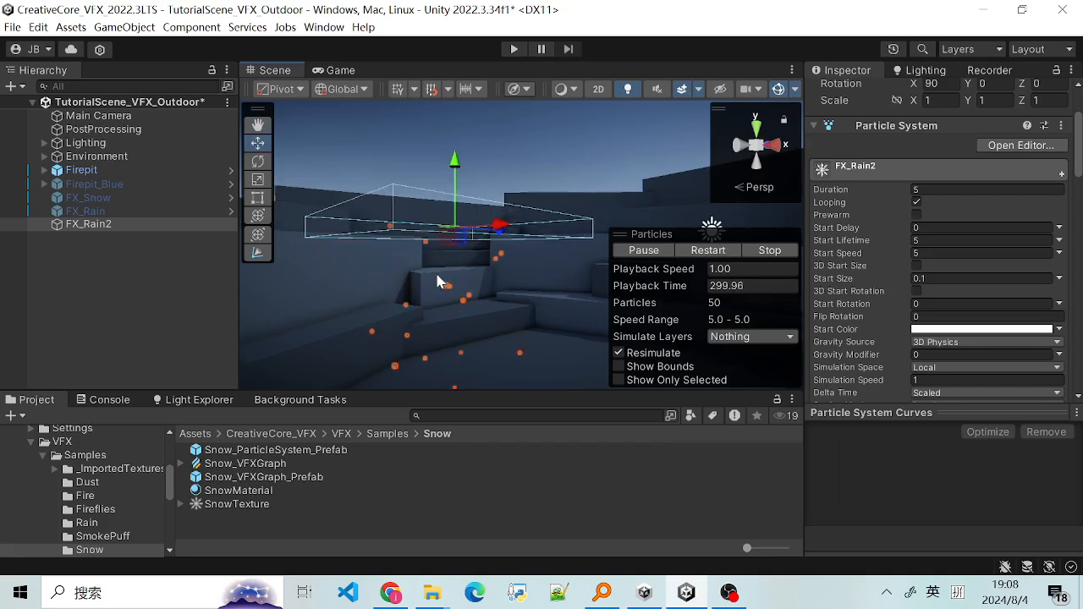
scroll(442, 298, up, 4)
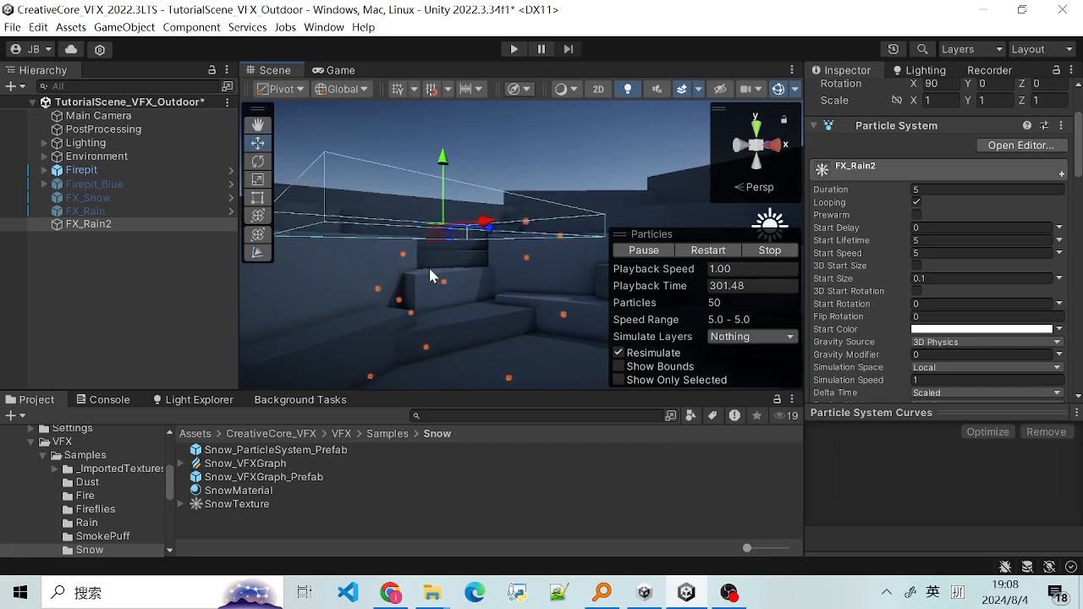
Review FX_Rain2's main particle settings, from duration and lifetime through gravity, simulation and maximum particles down to the Emission and Shape modules.
scroll(930, 279, down, 3)
scroll(899, 271, up, 3)
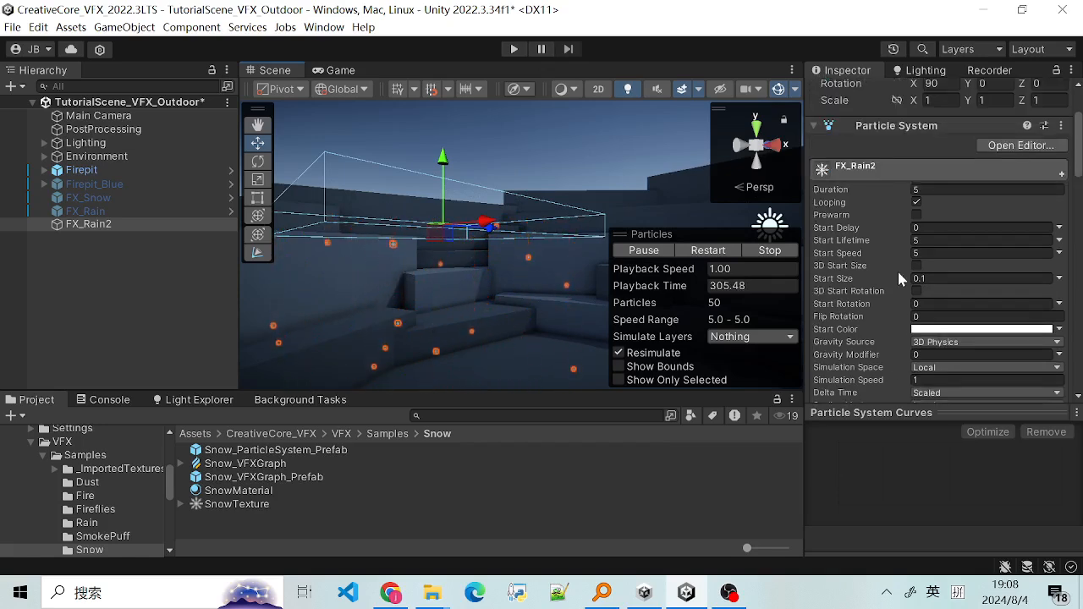
scroll(922, 287, down, 5)
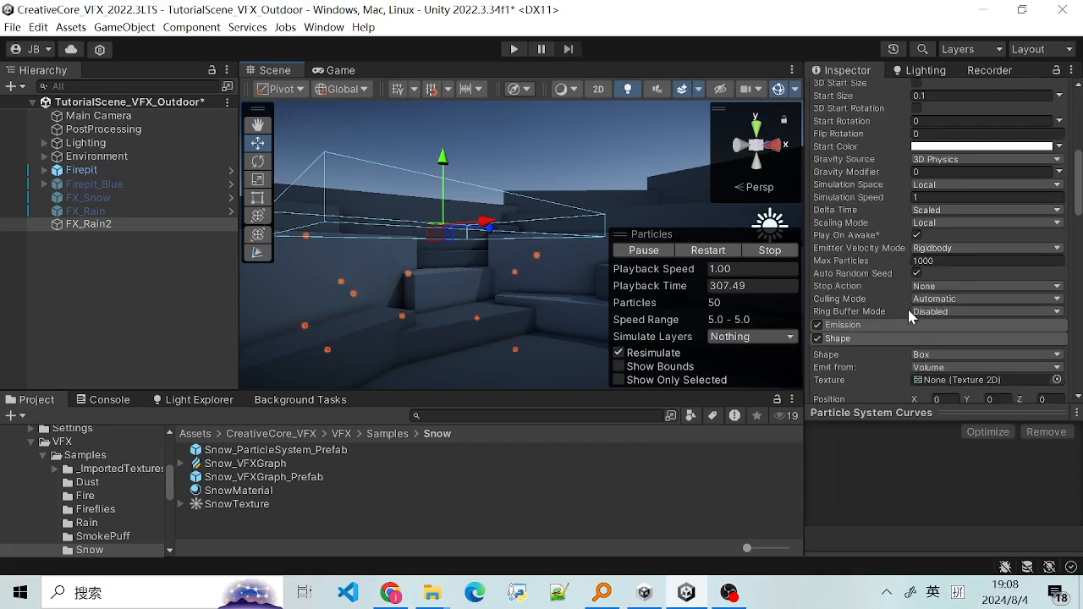
scroll(911, 315, up, 2)
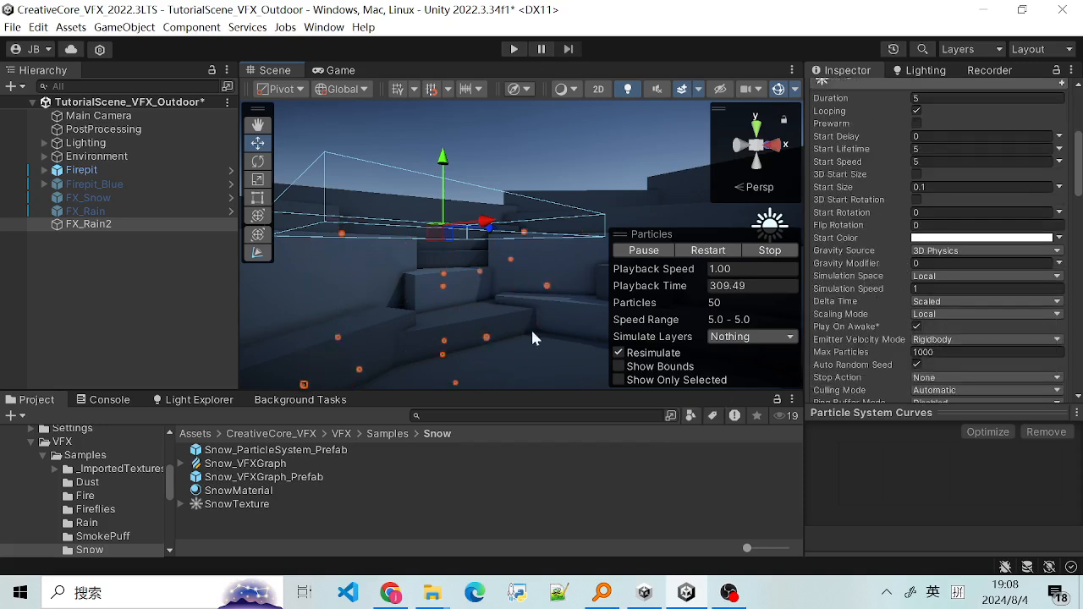
scroll(462, 321, up, 1)
scroll(462, 321, down, 2)
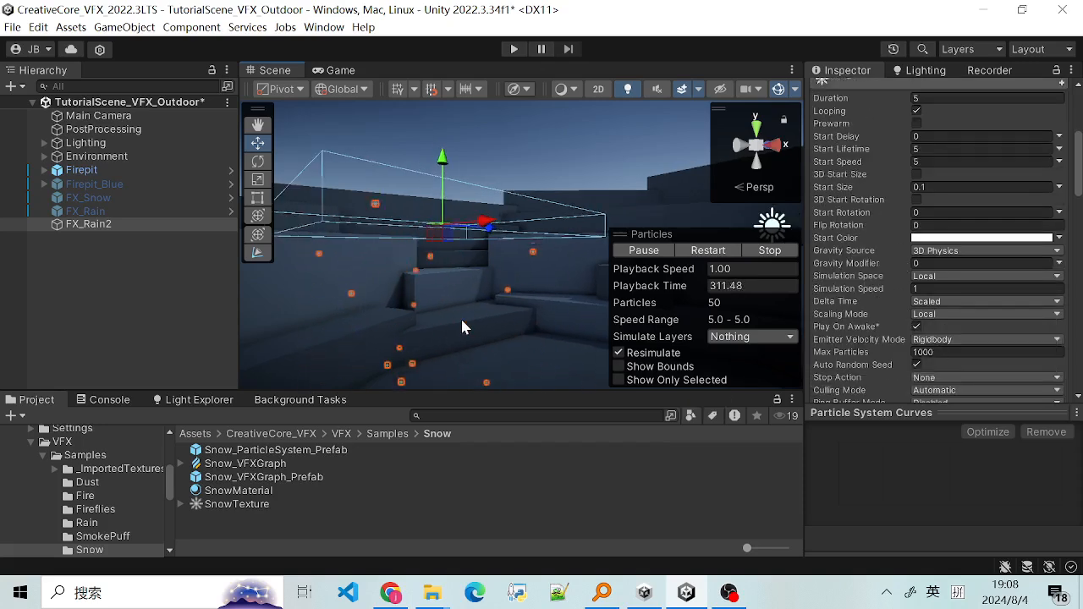
scroll(897, 266, up, 4)
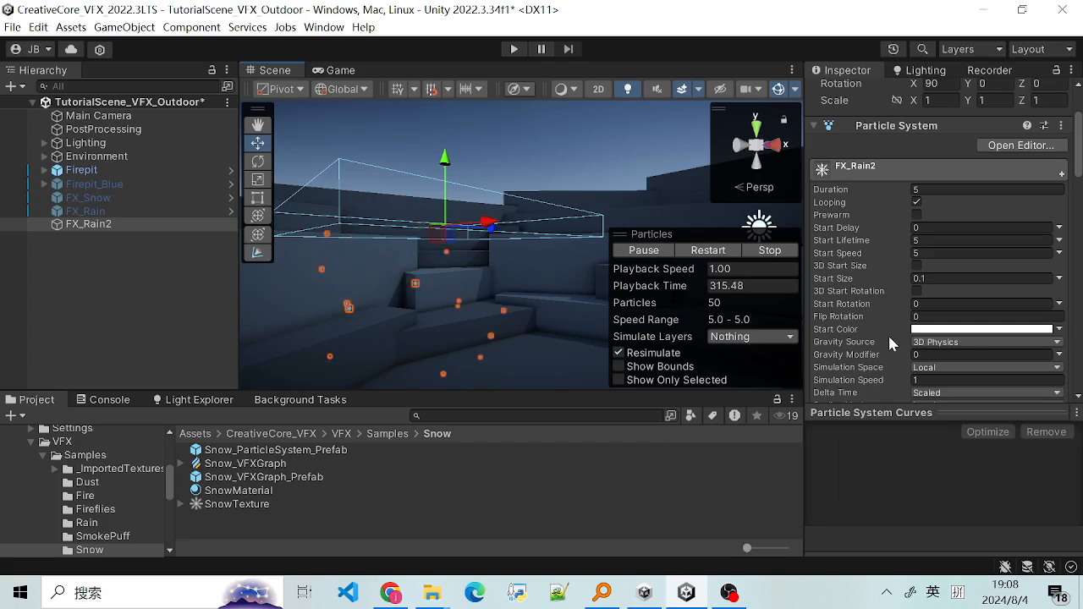
scroll(888, 333, down, 4)
scroll(890, 339, down, 2)
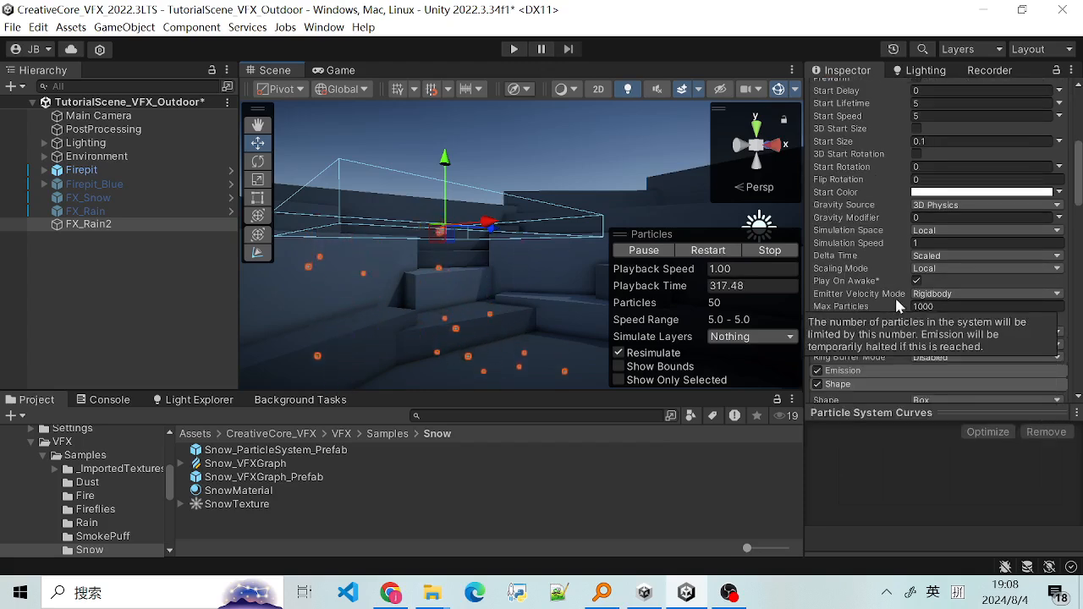
scroll(897, 302, down, 4)
scroll(890, 253, up, 4)
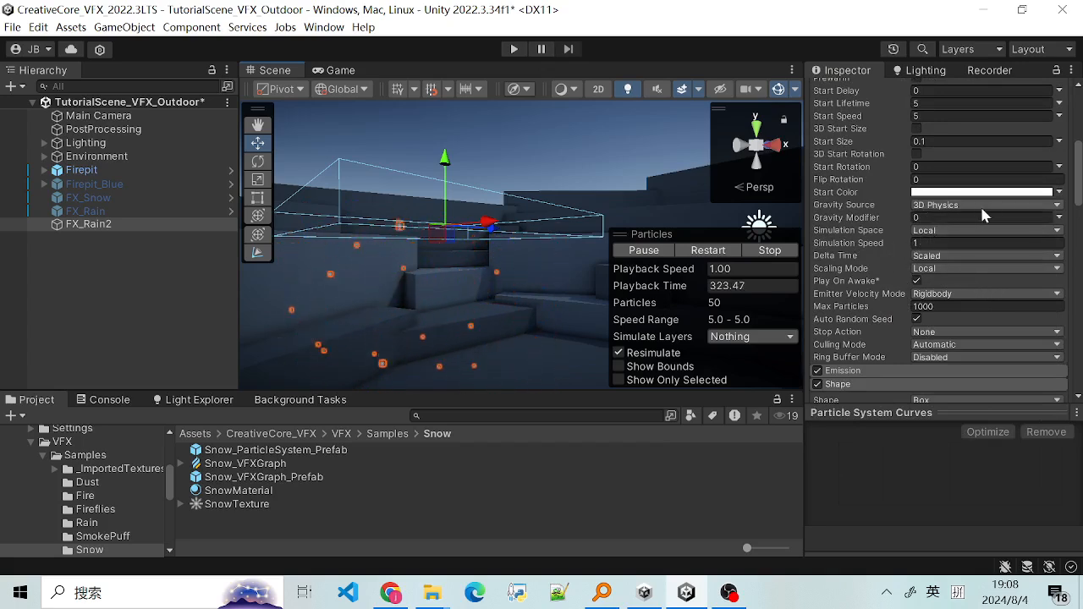
scroll(986, 206, up, 4)
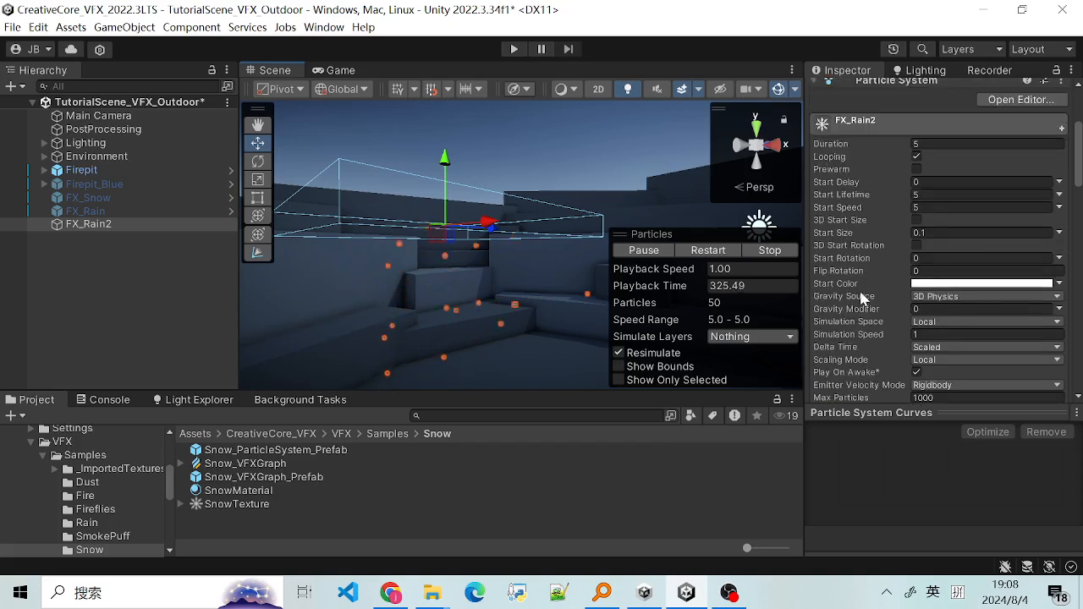
scroll(867, 266, up, 2)
scroll(888, 288, down, 7)
scroll(880, 266, up, 2)
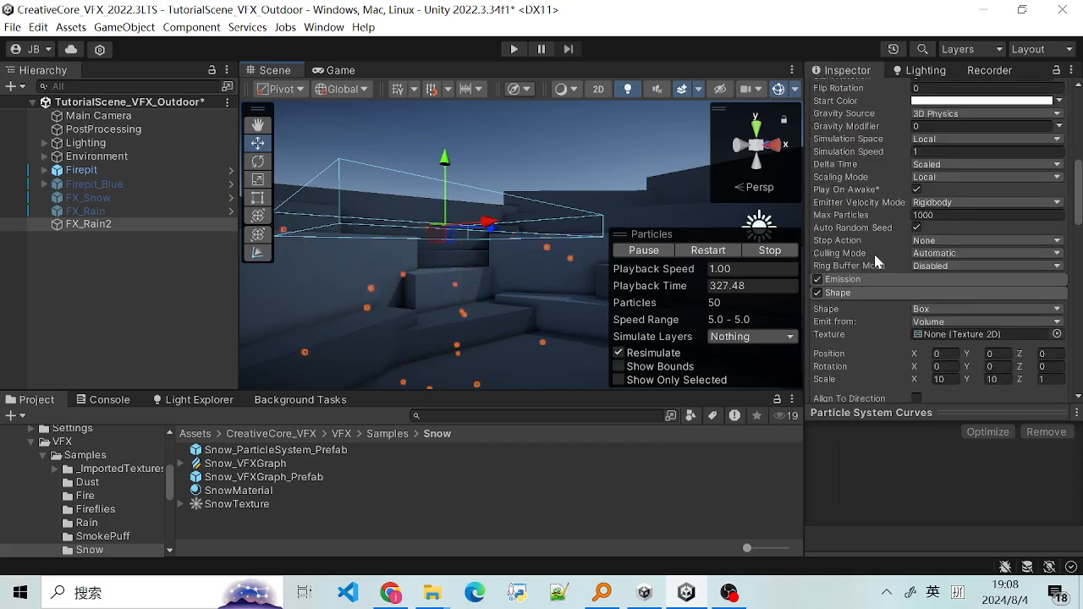
Expand the Emission module of FX_Rain2 and set its Rate over Time to 100.
click(909, 282)
scroll(905, 327, down, 2)
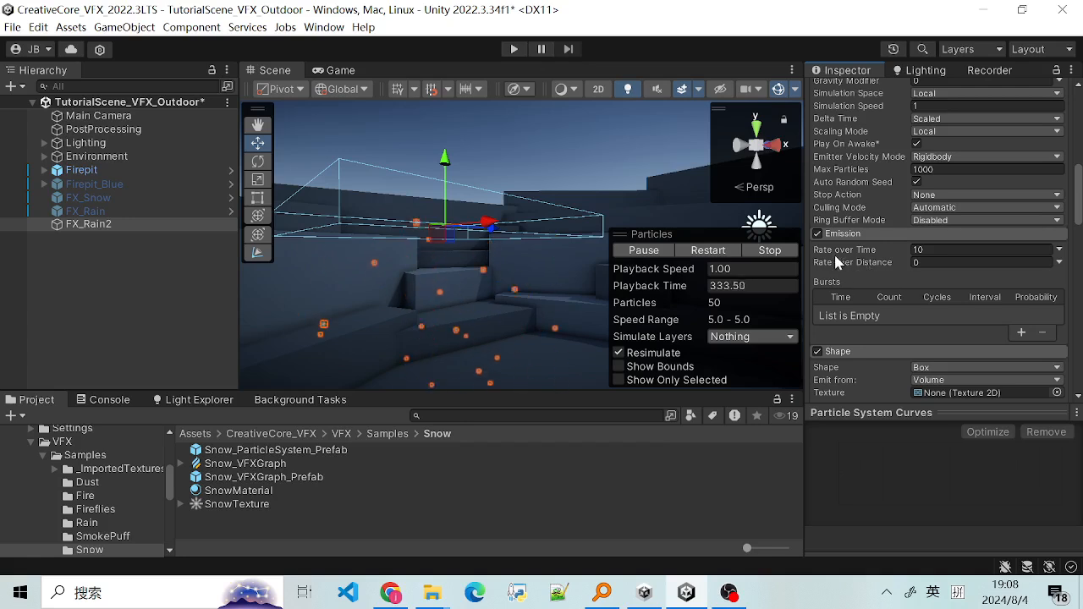
scroll(872, 261, up, 2)
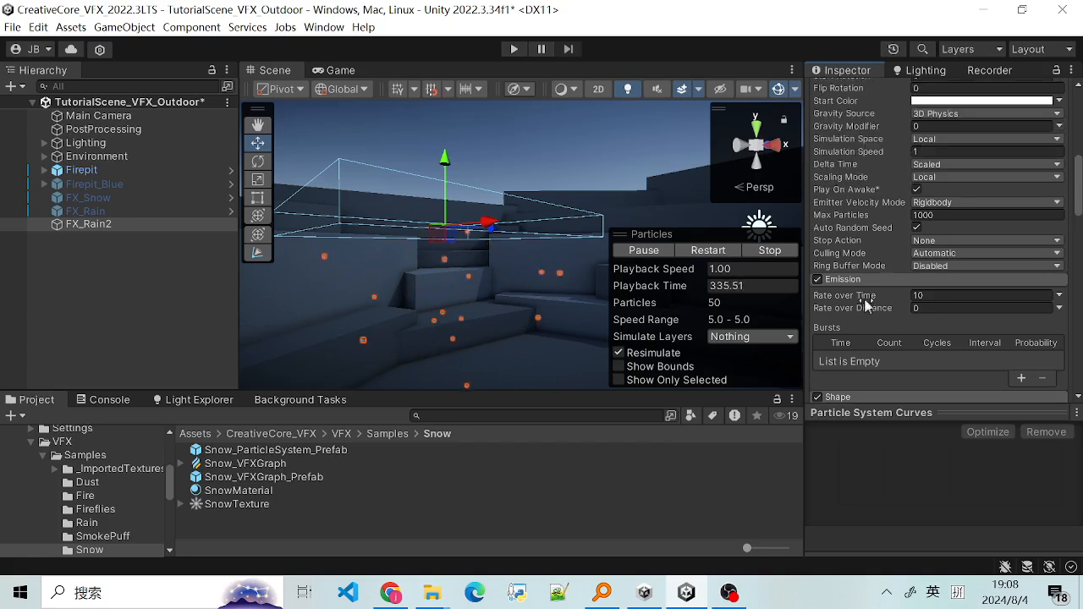
click(919, 296)
double_click(926, 296)
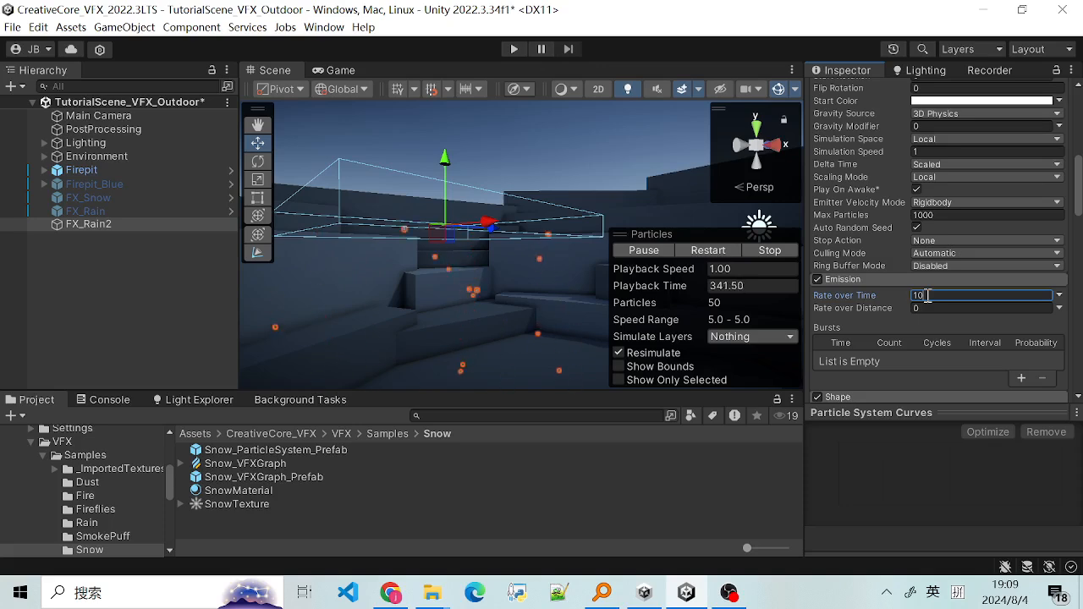
key(BackSpace)
text(00)
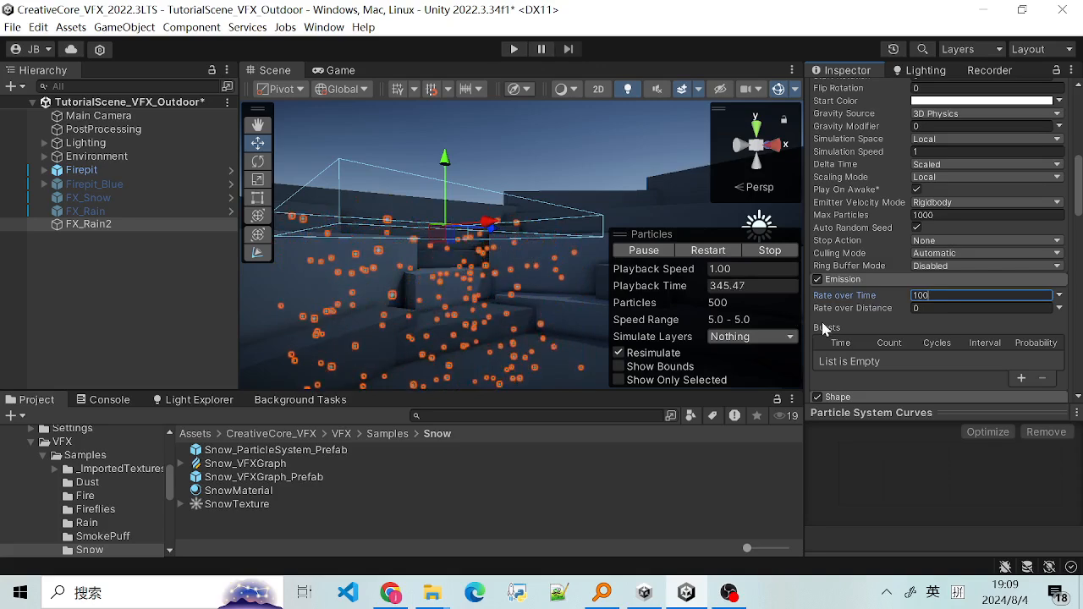
Check the particle density around the emitter from farther away and save the scene.
middle_drag(407, 335, 471, 276)
scroll(518, 271, down, 3)
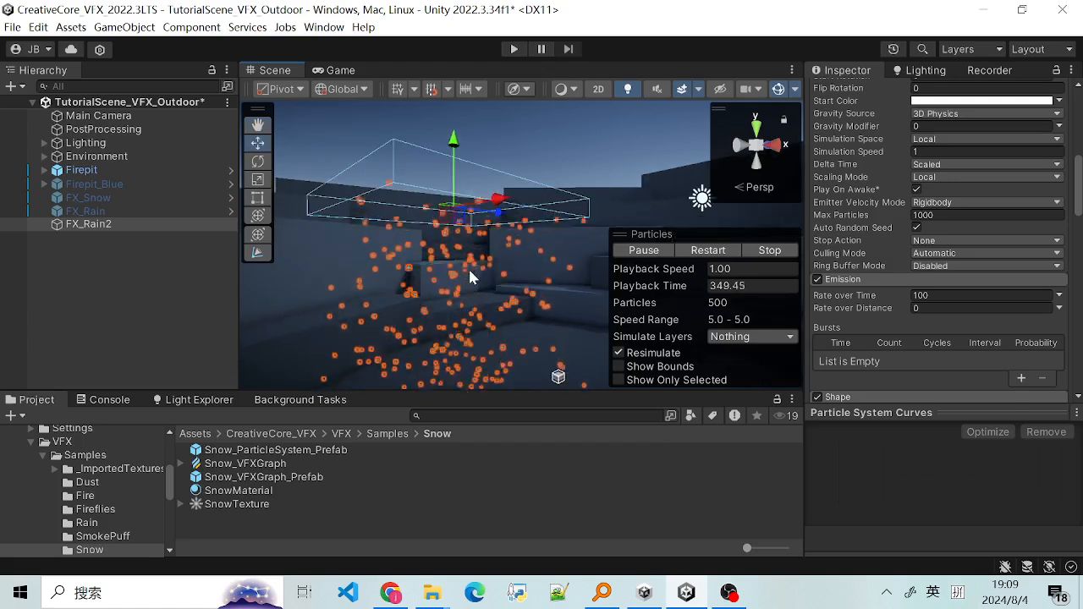
scroll(482, 274, down, 1)
key(ctrl+s)
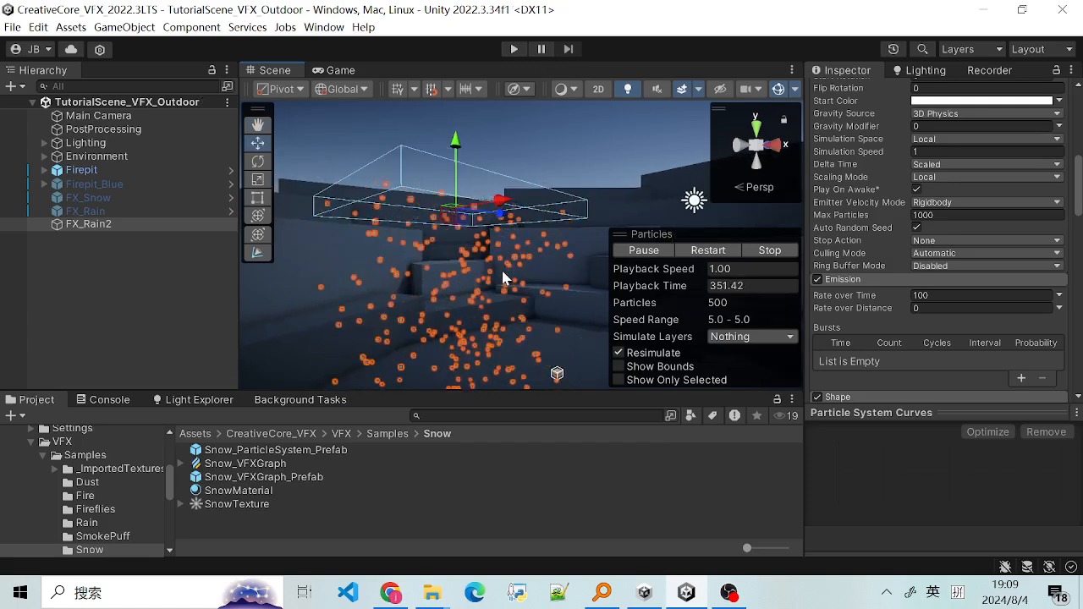
scroll(499, 269, down, 5)
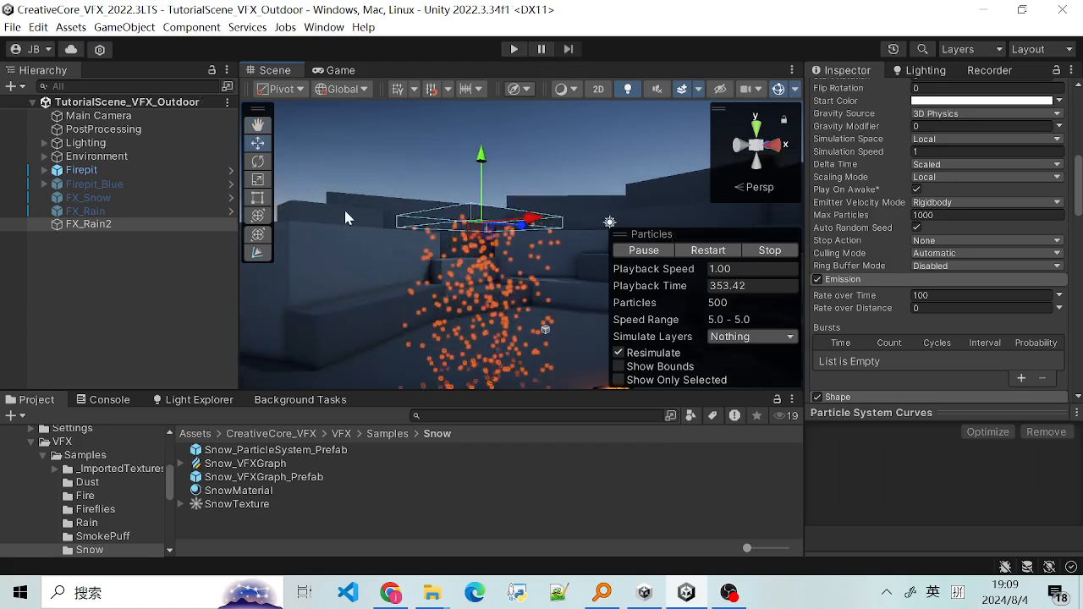
Inspect the existing FX_Rain and FX_Snow objects for comparison and return to FX_Rain2.
click(84, 211)
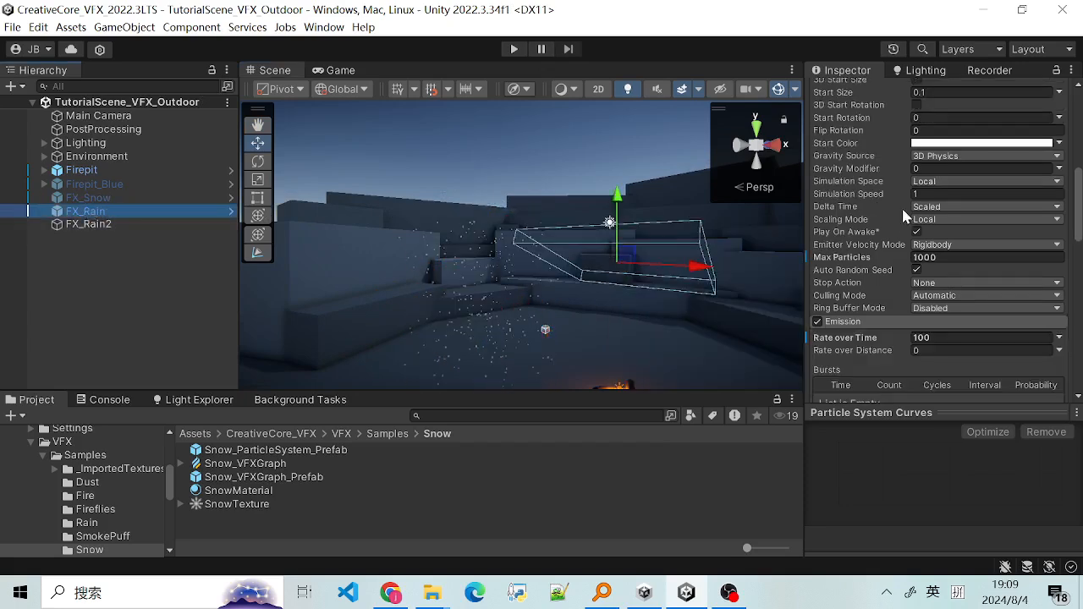
scroll(905, 217, up, 6)
click(93, 197)
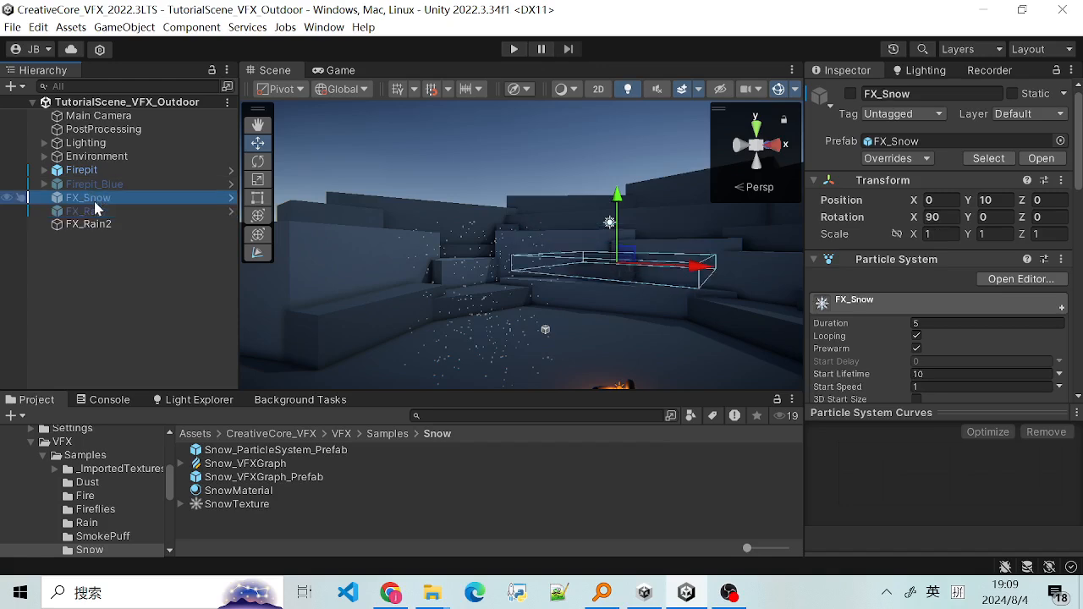
click(105, 224)
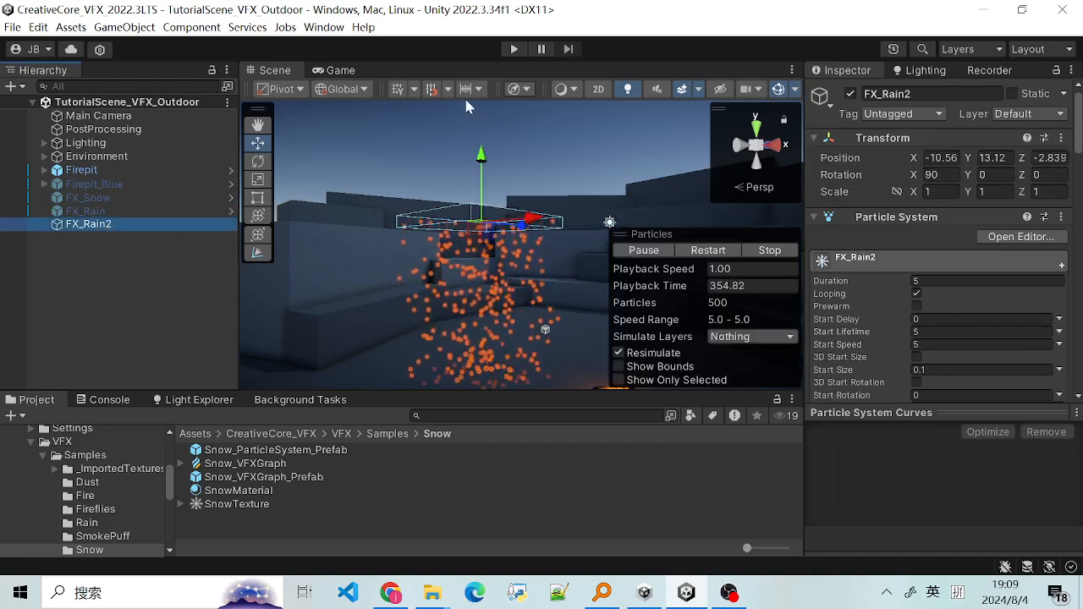
Run the scene in Play mode, move the camera around the falling FX_Rain2 particles to examine them, and stop playback.
click(512, 51)
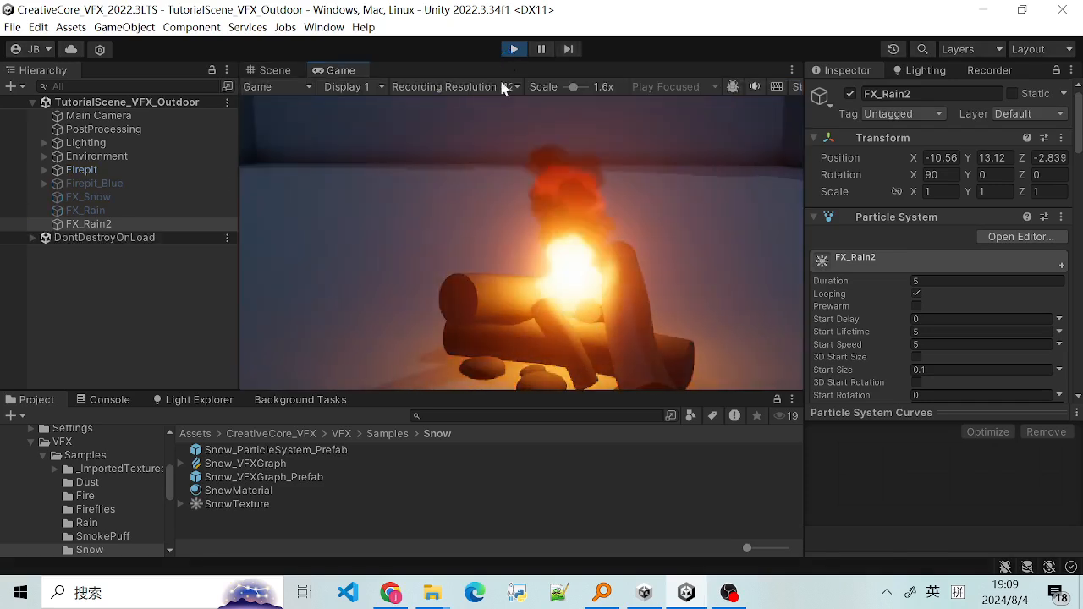
key(a)
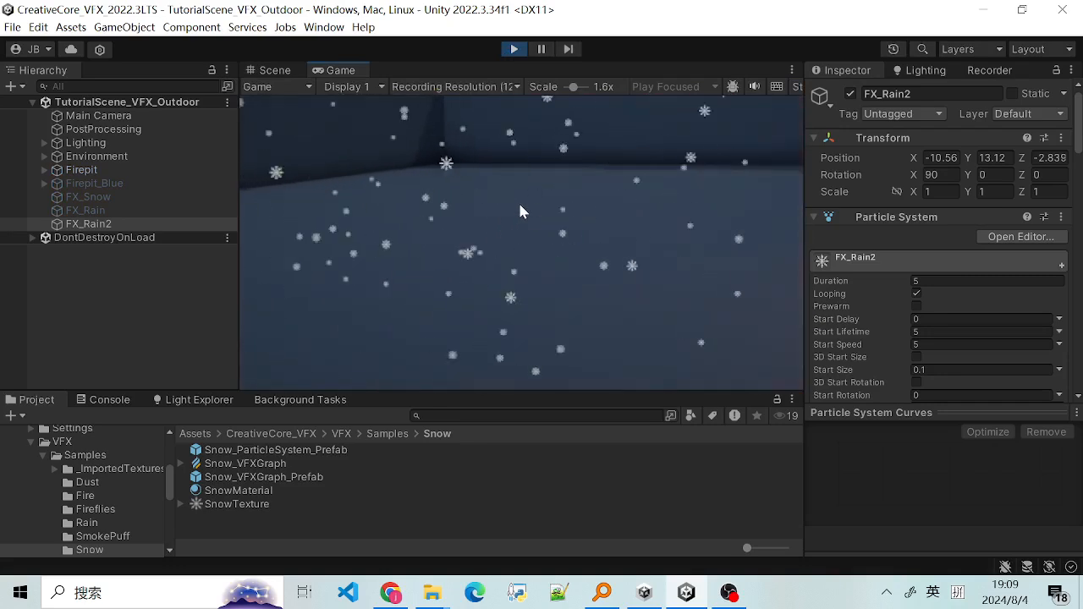
key(s)
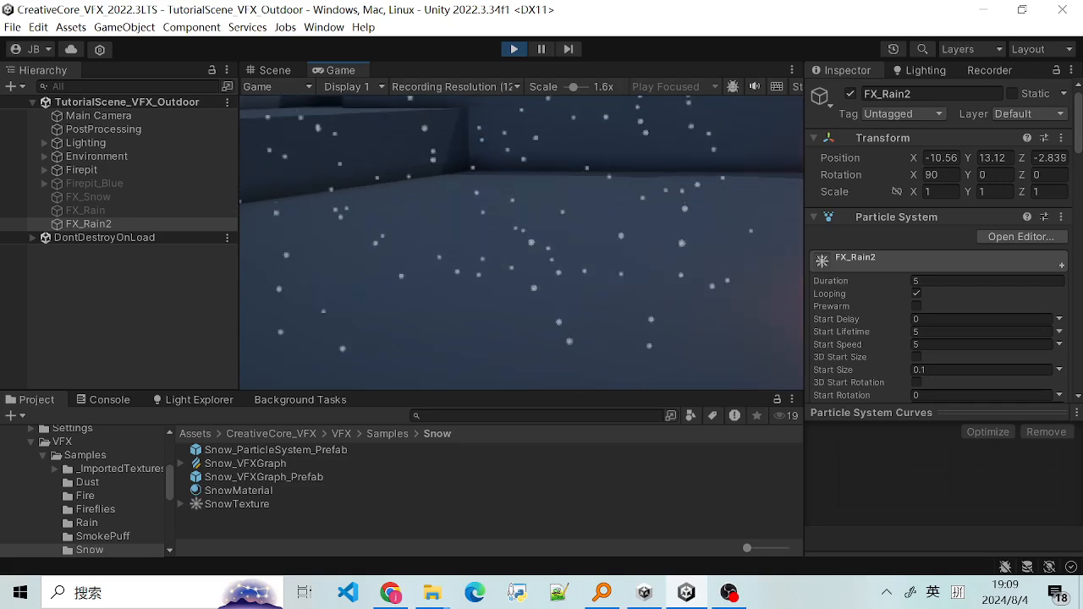
key(e)
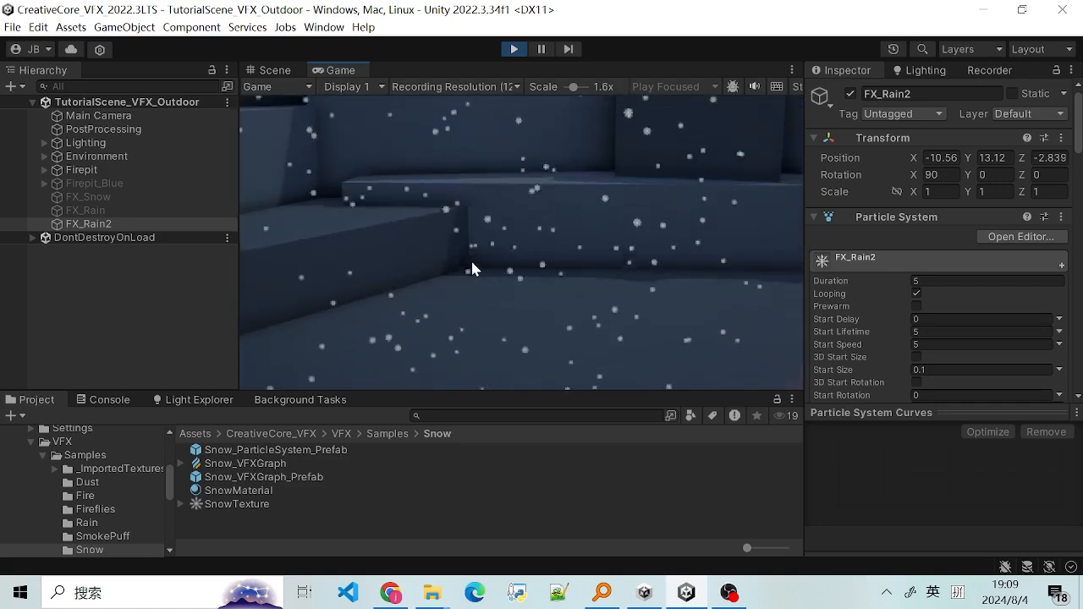
key(e)
key(s)
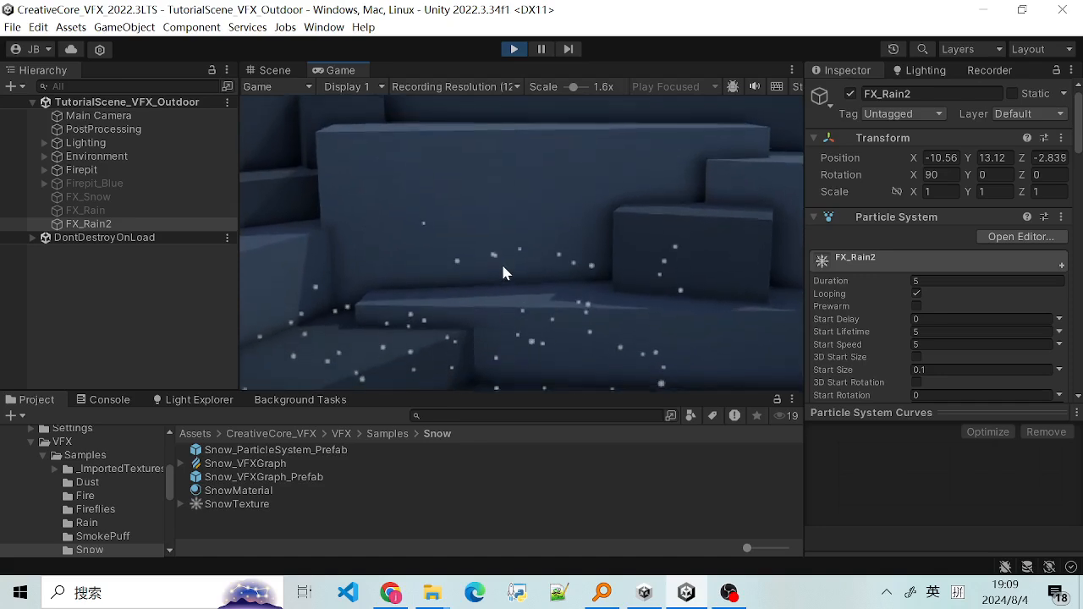
scroll(506, 273, down, 7)
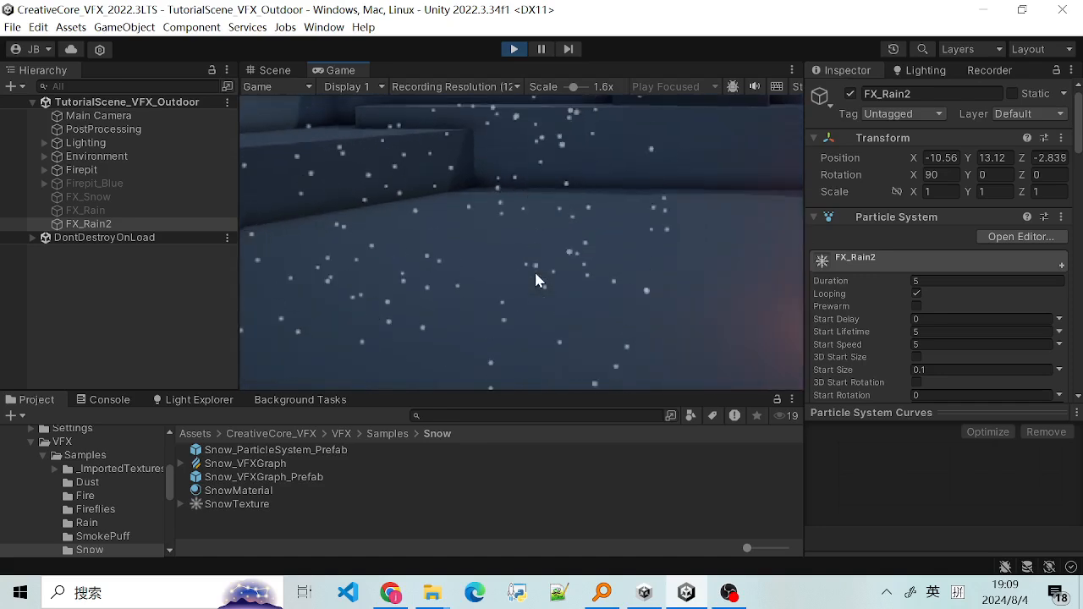
key(q)
key(e)
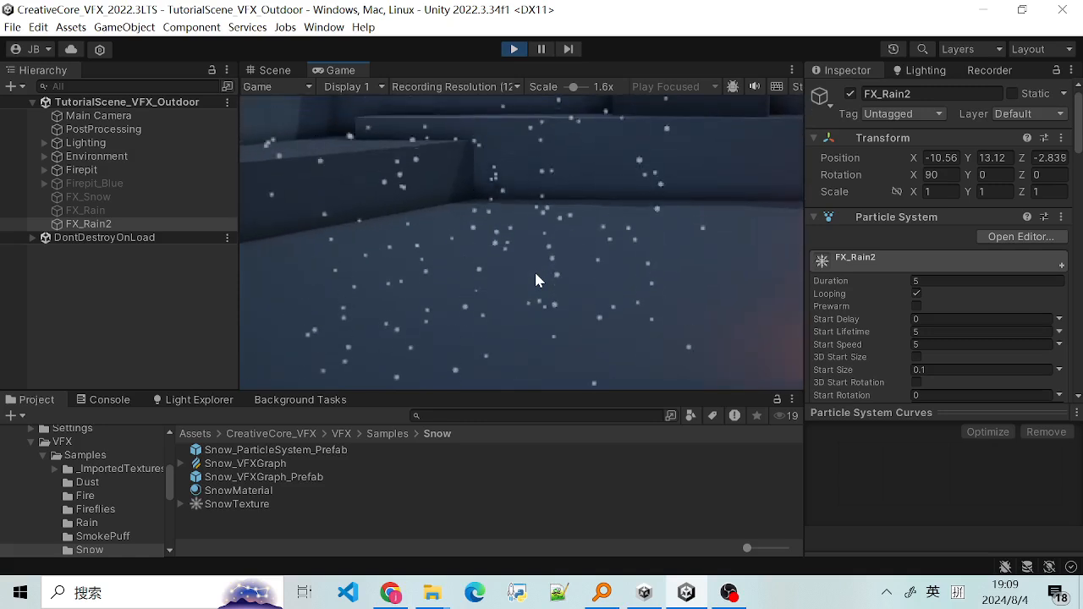
key(a)
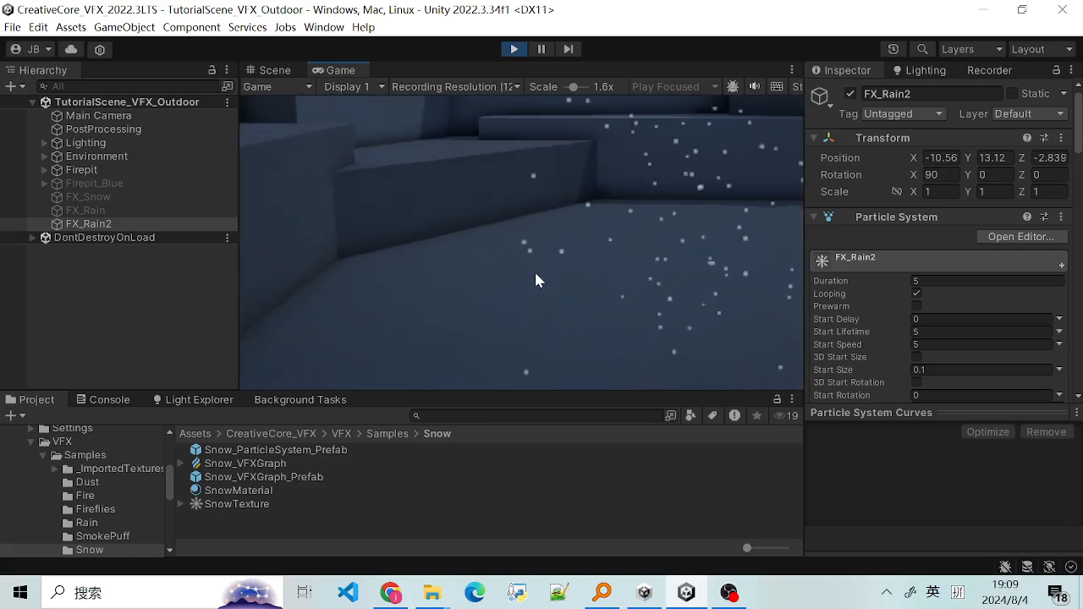
key(d)
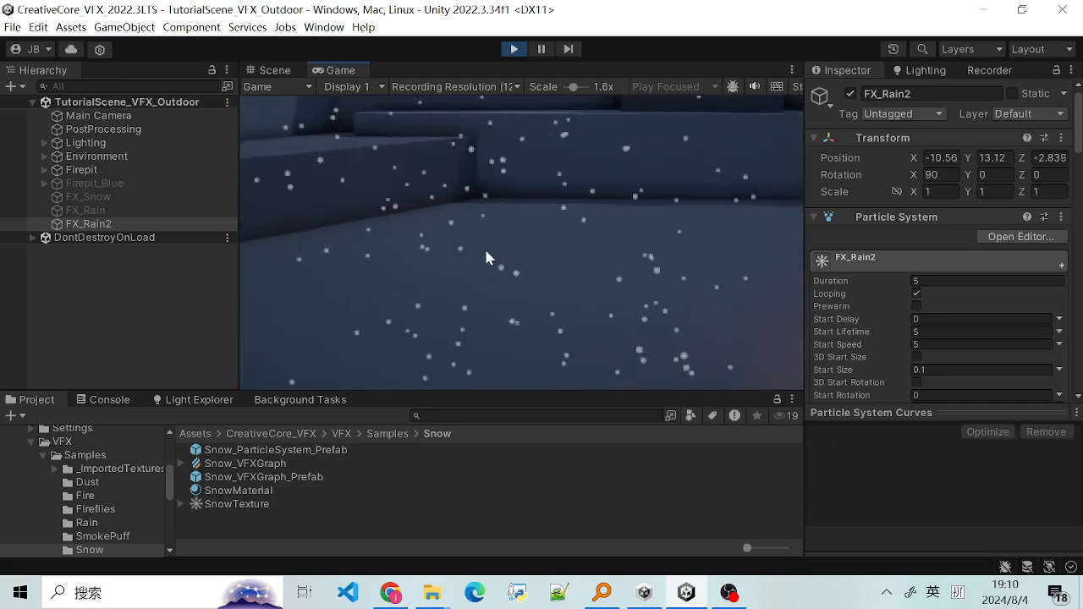
click(514, 49)
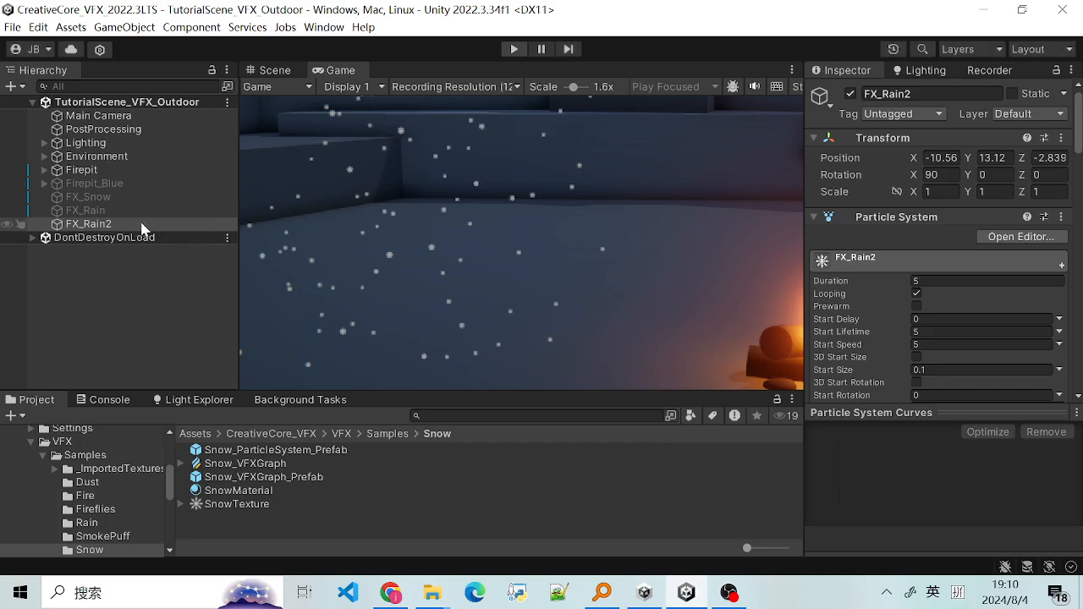
Reselect FX_Rain2, search the materials for Rain and assign RaindropMaterial as the particle renderer's material.
click(96, 202)
click(109, 225)
scroll(916, 345, down, 15)
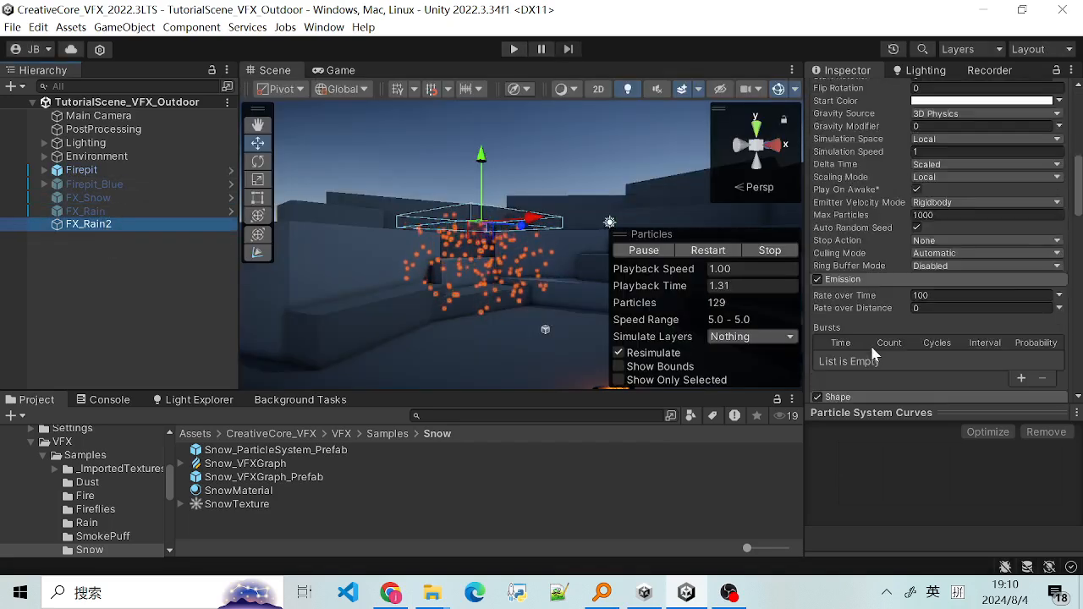
scroll(895, 350, down, 8)
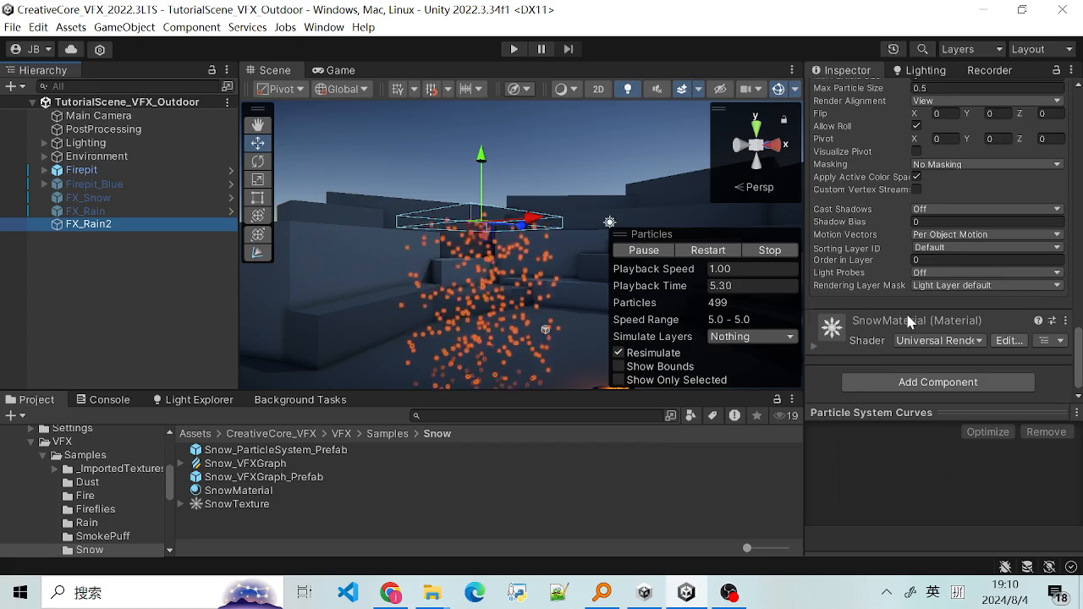
scroll(896, 314, up, 8)
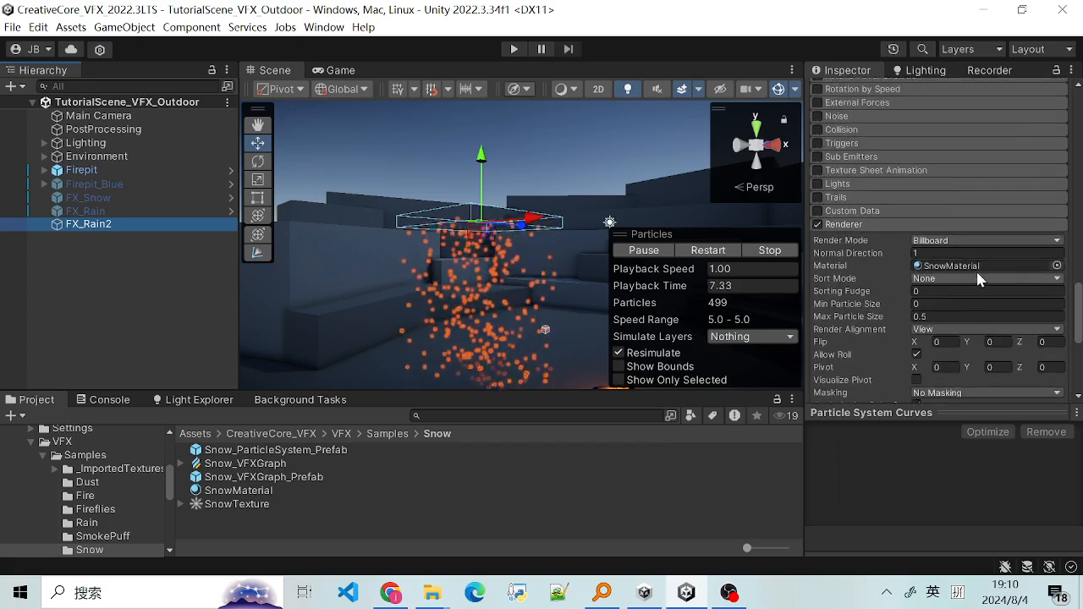
click(1057, 266)
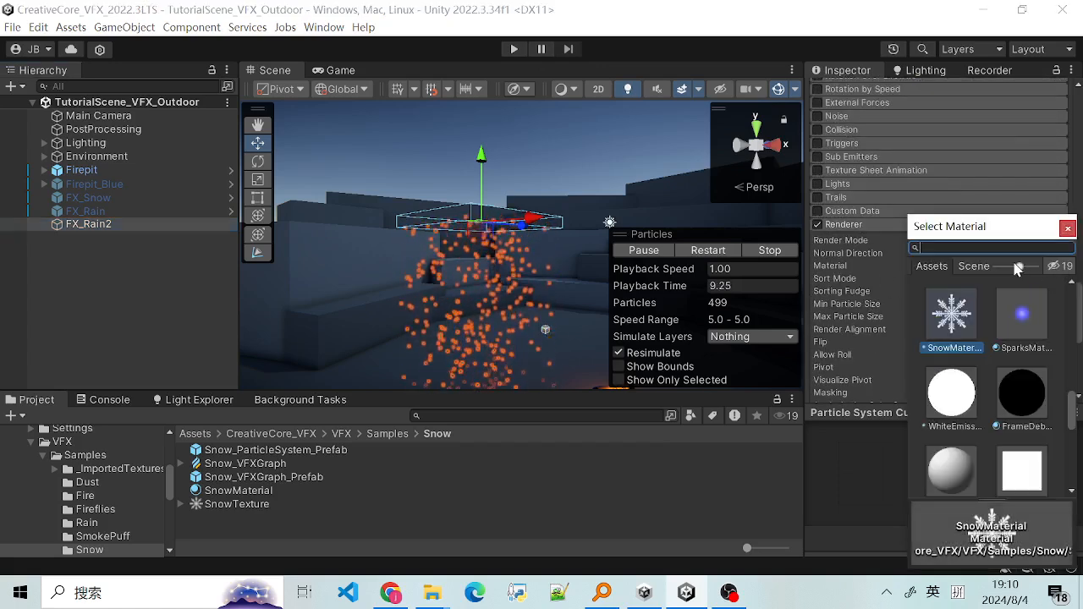
text(Rain)
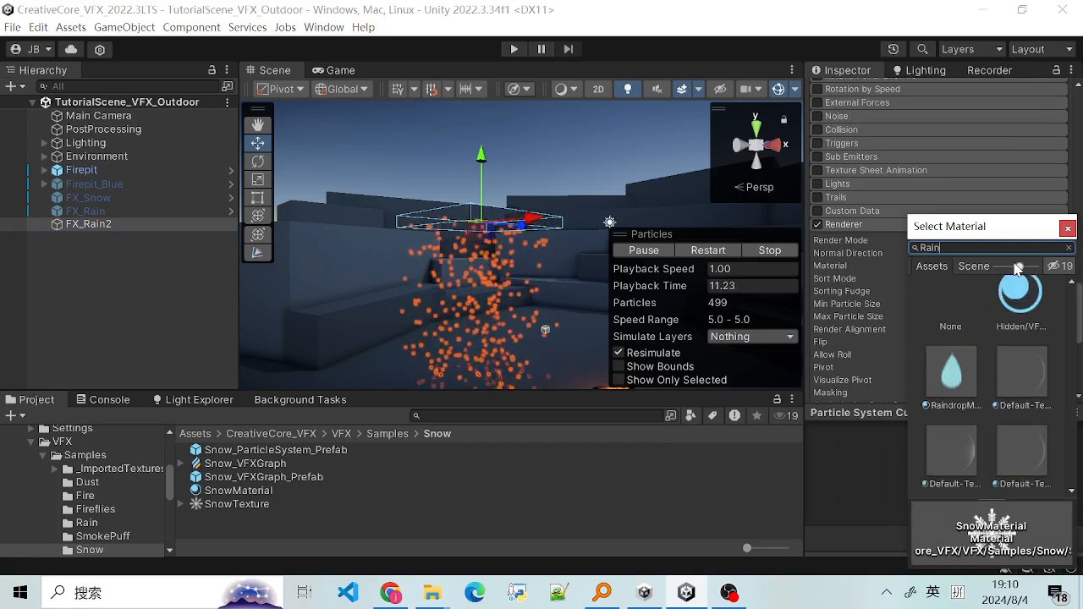
click(954, 406)
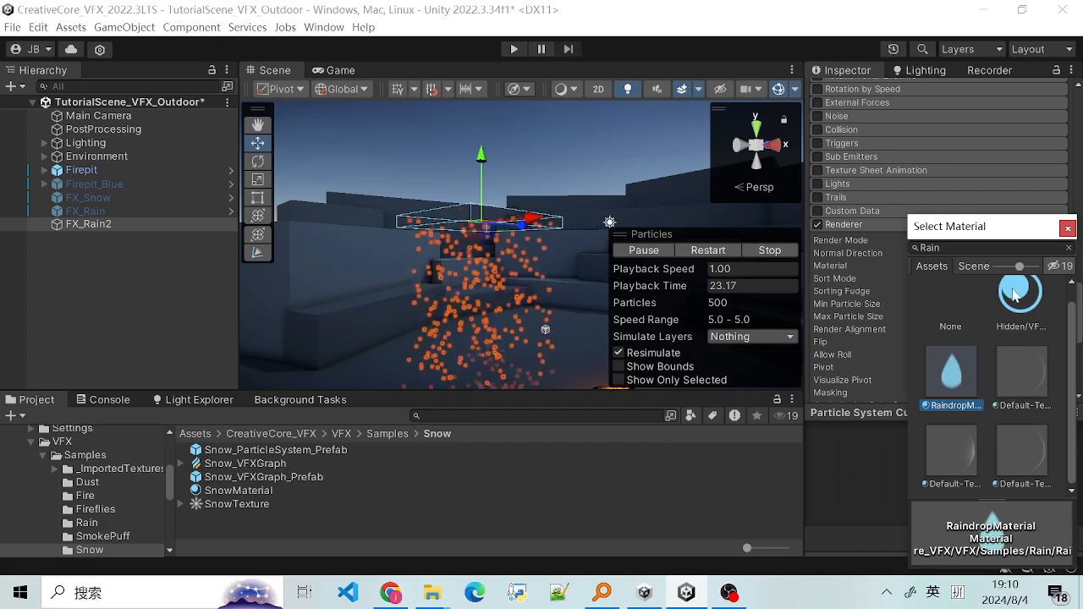
Save the scene, run it in Play mode to examine the FX_Rain2 raindrops around the campfire, and stop playback.
click(1067, 228)
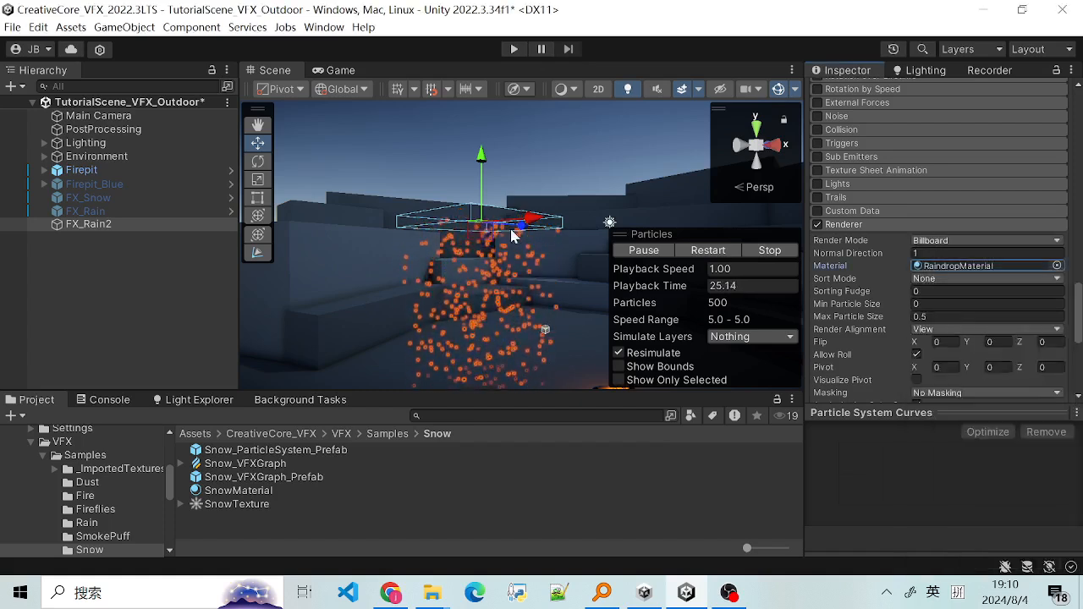
key(ctrl+s)
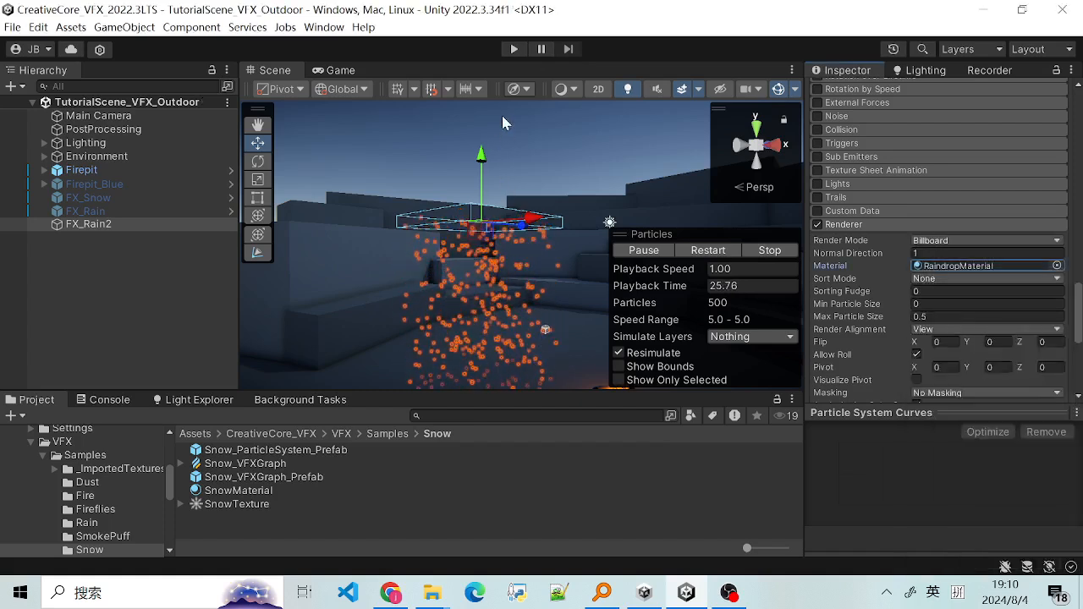
click(514, 48)
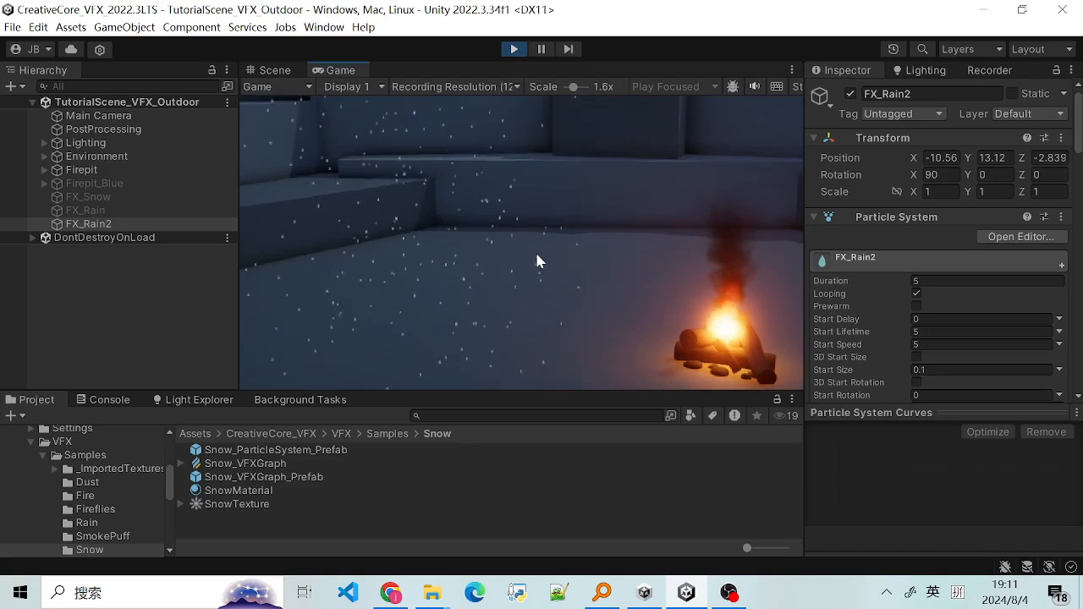
click(513, 51)
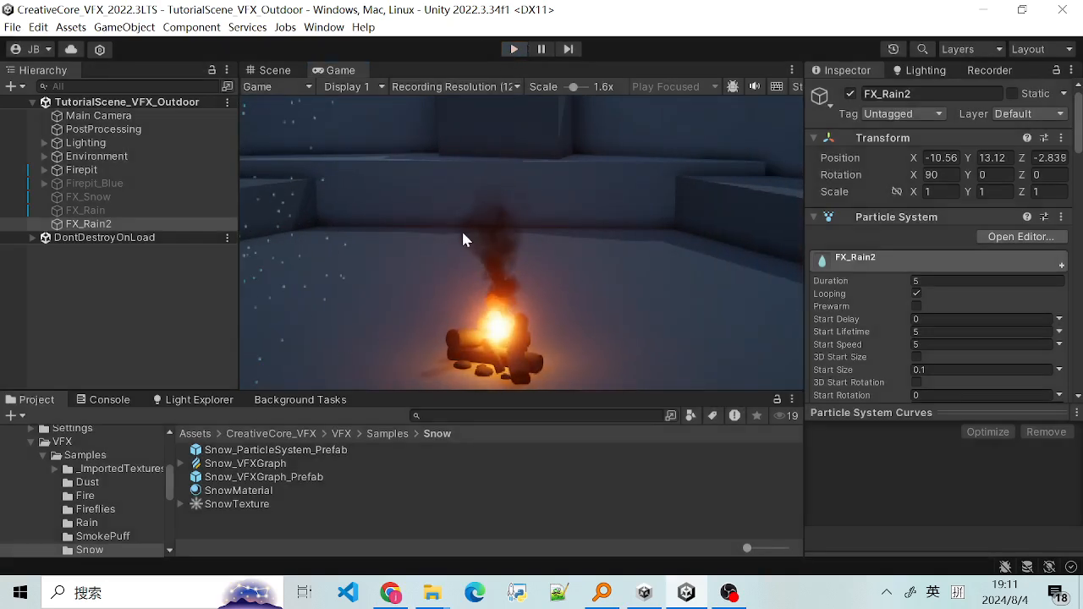
Compare FX_Rain2's emitter and settings with those of FX_Snow and FX_Rain, finishing with FX_Rain2 selected.
middle_drag(560, 286, 470, 319)
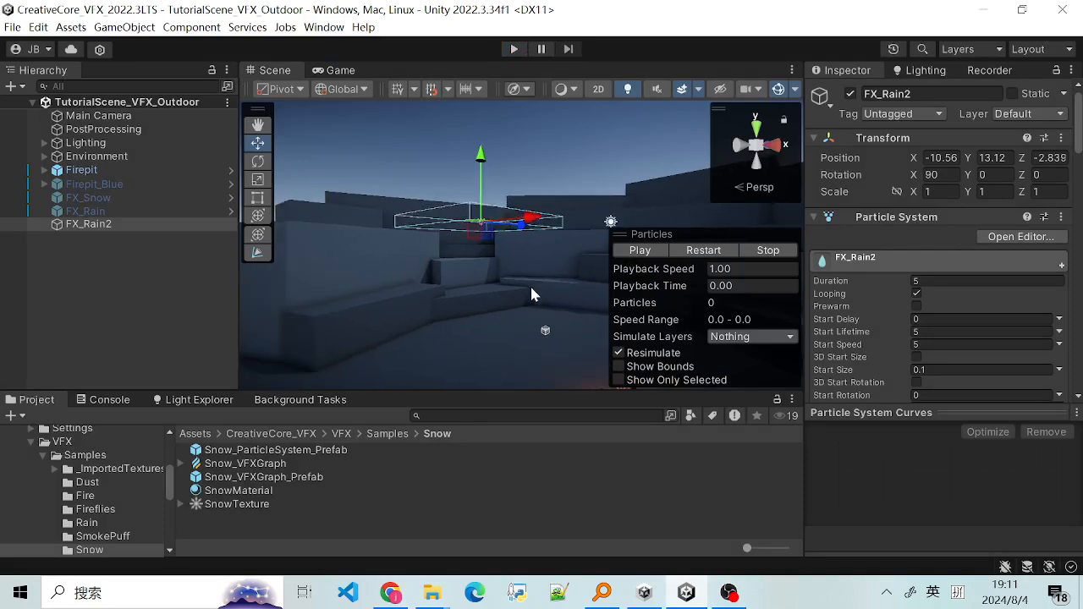
click(88, 197)
click(89, 211)
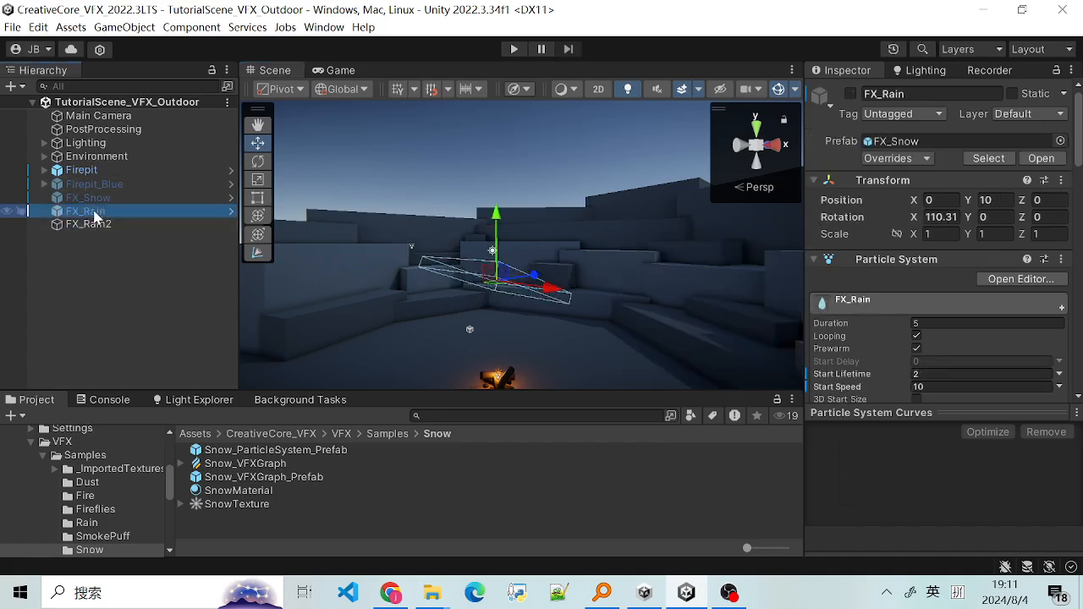
click(88, 198)
click(89, 211)
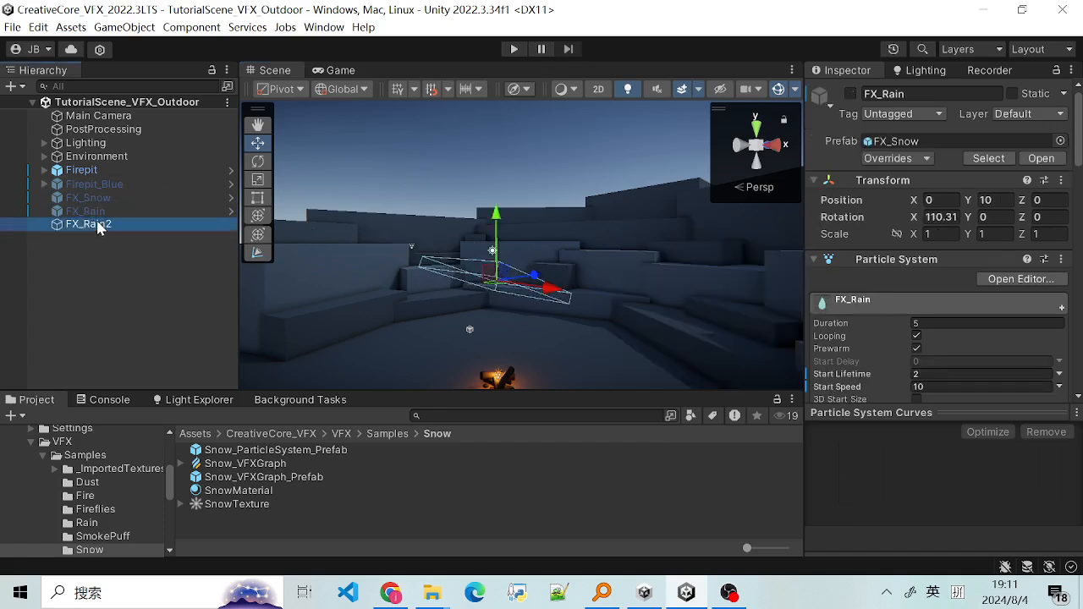
click(89, 223)
click(100, 210)
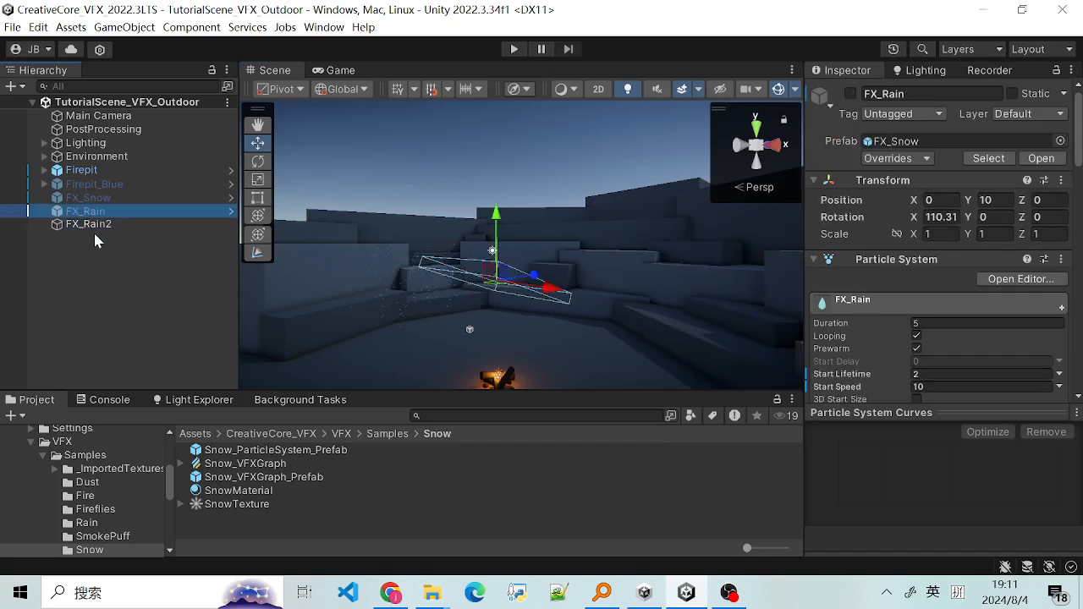
click(94, 198)
click(101, 223)
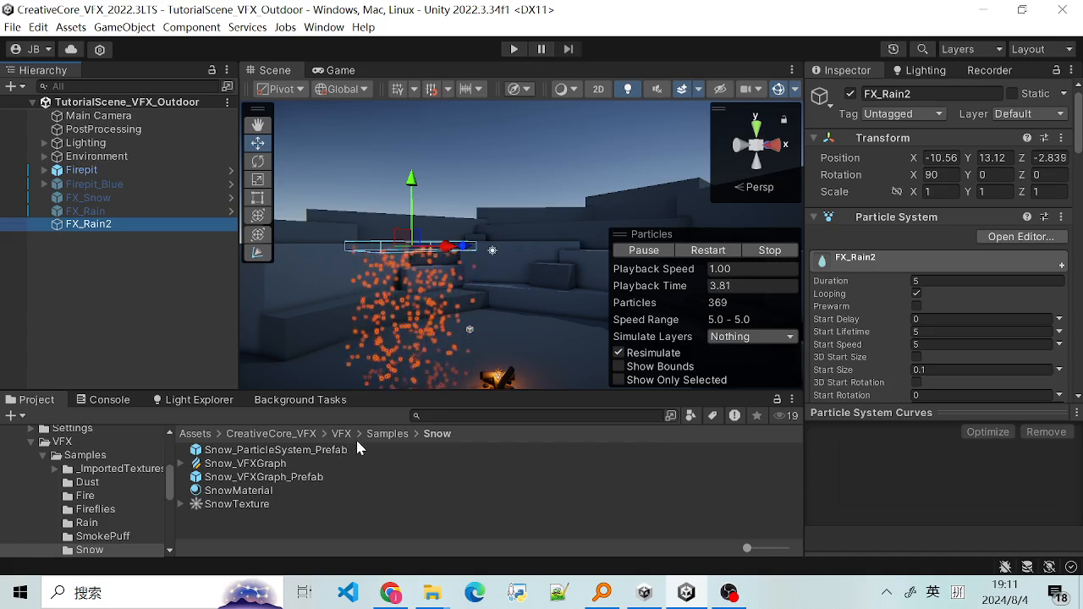
Create a prefab from the scene's FX_Rain2 object in the Prefabs folder of CreativeCore_VFX.
click(291, 436)
double_click(259, 477)
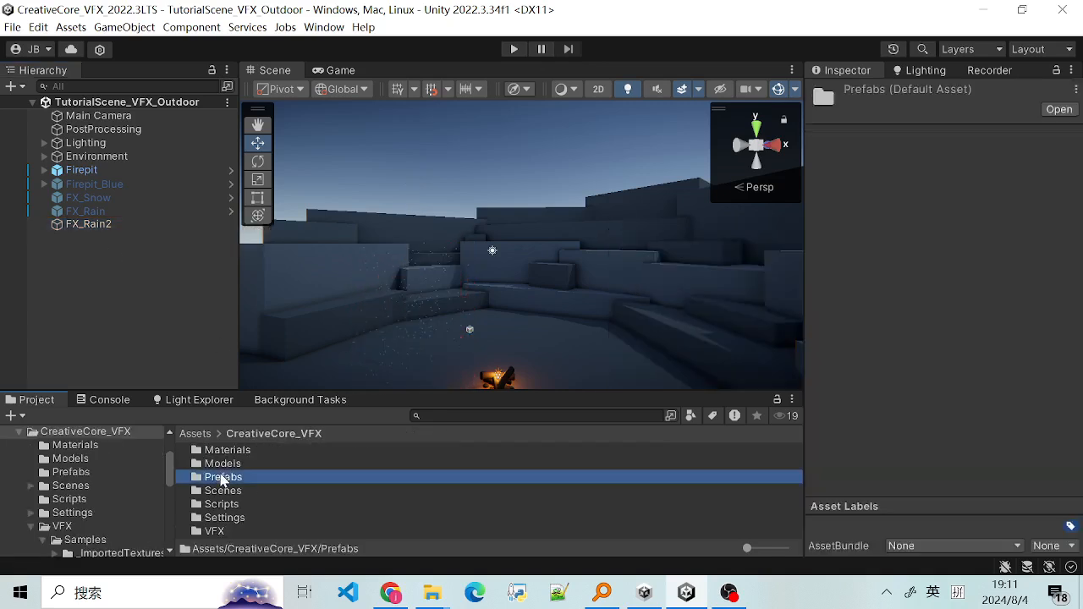
click(103, 224)
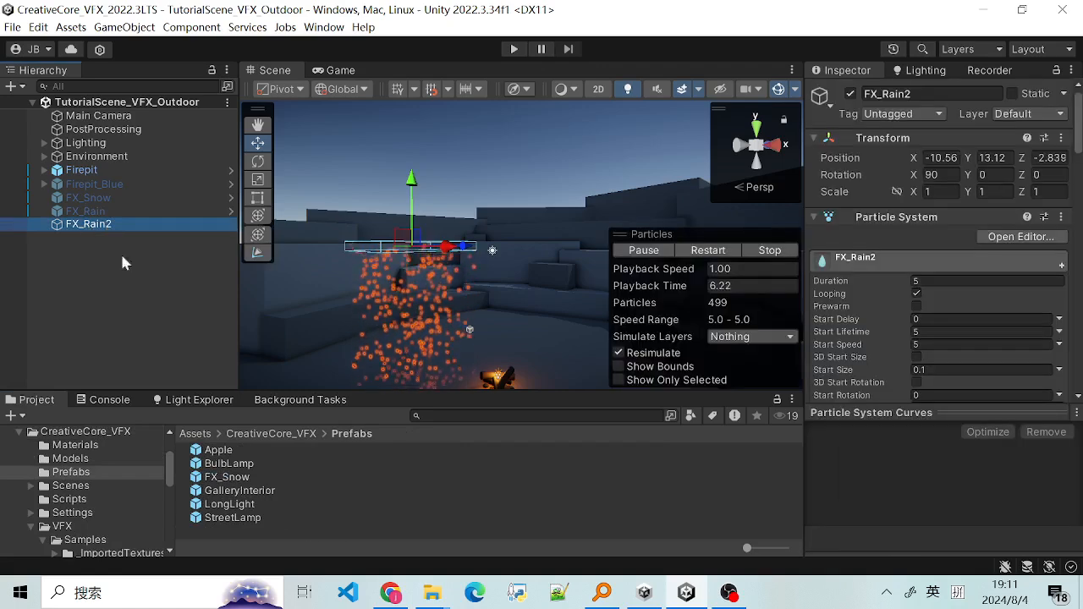
drag(244, 542, 280, 537)
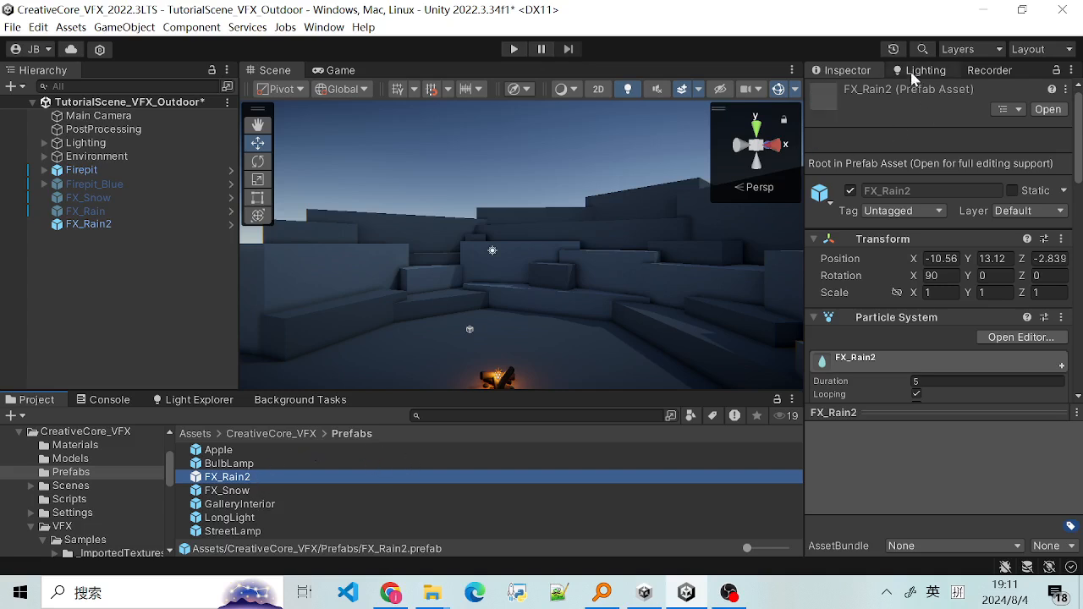
click(251, 464)
click(241, 478)
scroll(429, 331, up, 1)
scroll(427, 326, up, 1)
middle_drag(398, 324, 467, 293)
scroll(467, 293, up, 2)
scroll(469, 295, up, 1)
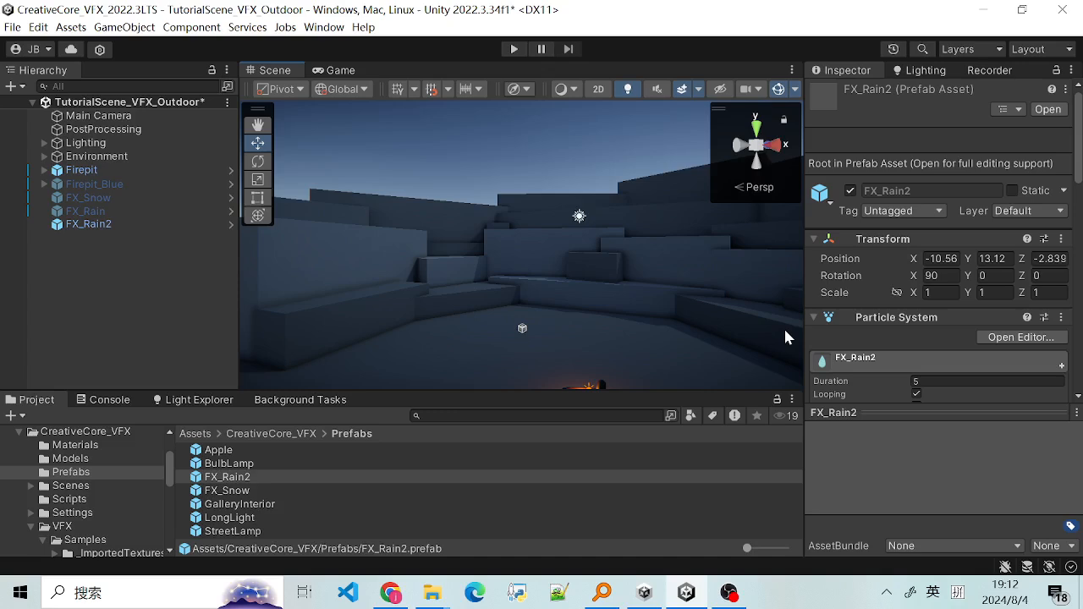
click(728, 592)
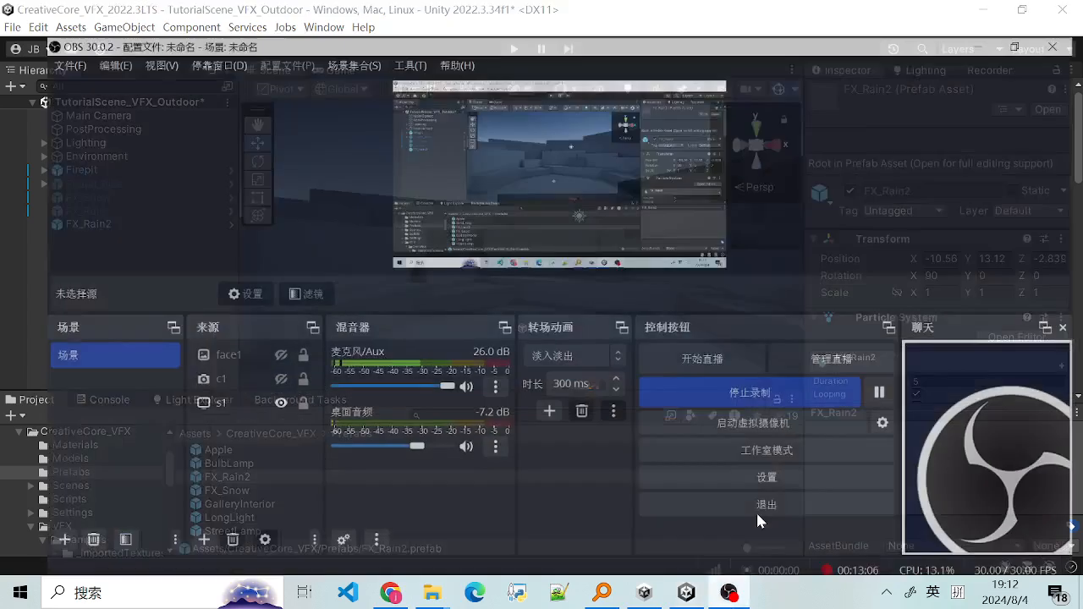